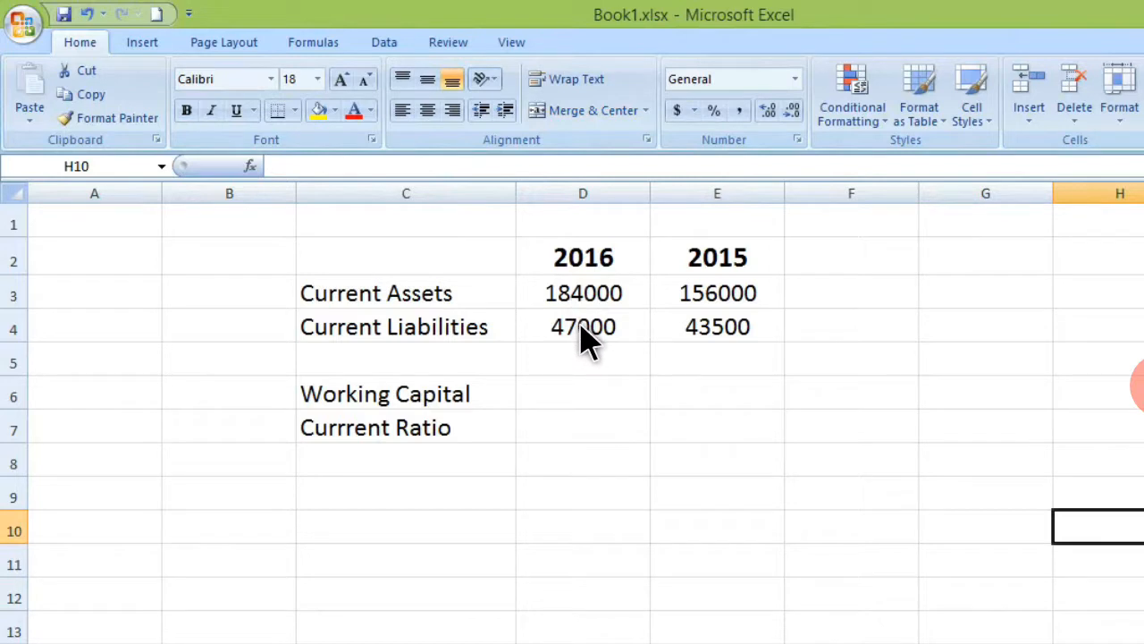
# Calculate the 2016 current ratio in cell D7 with the formula =D3/D4.
pyautogui.click(577, 431)
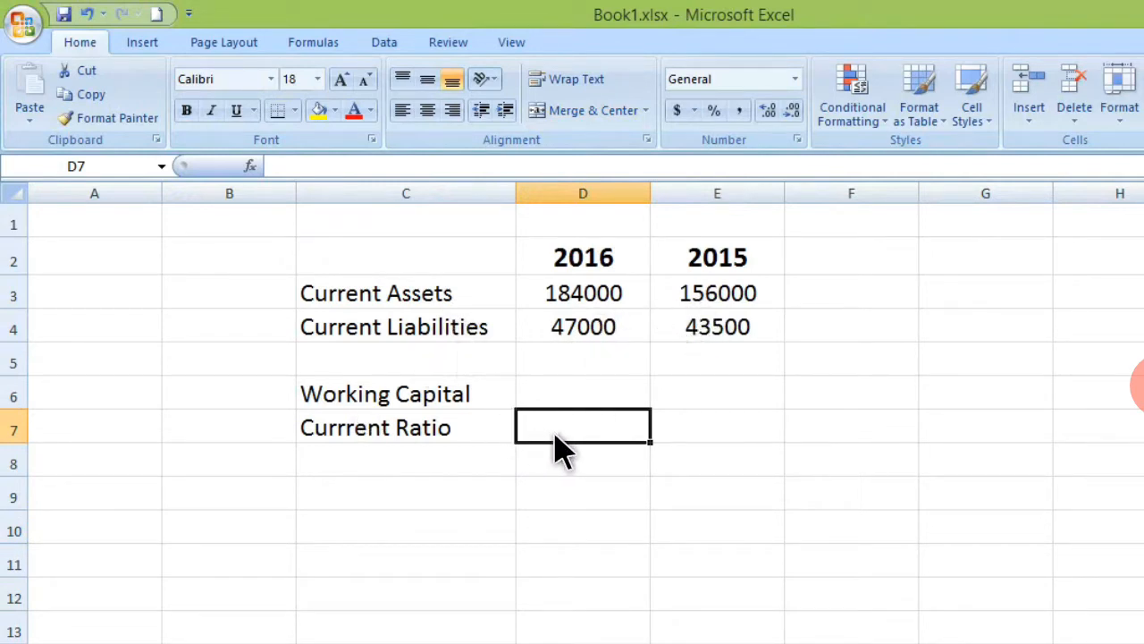
pyautogui.write('=')
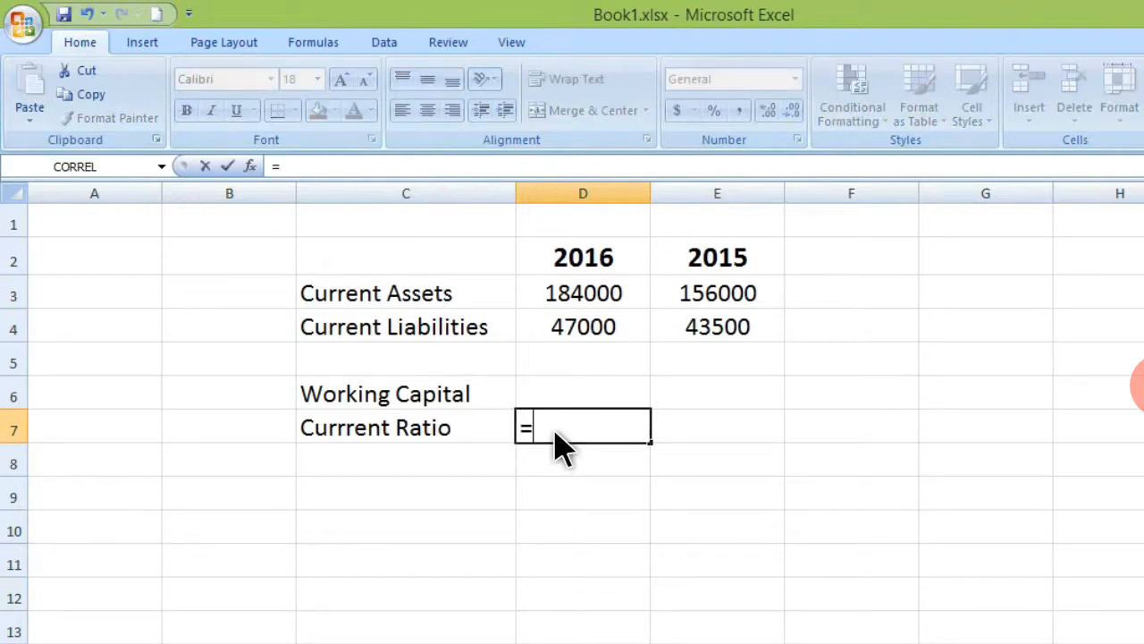
pyautogui.click(593, 304)
pyautogui.write('/')
pyautogui.click(604, 332)
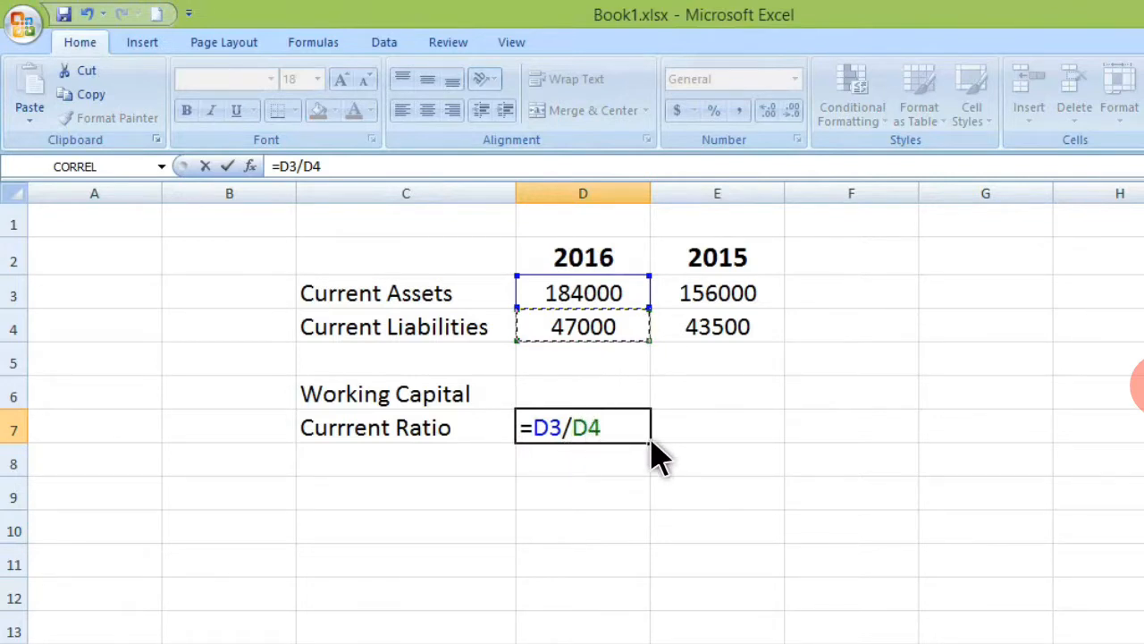
pyautogui.press('Return')
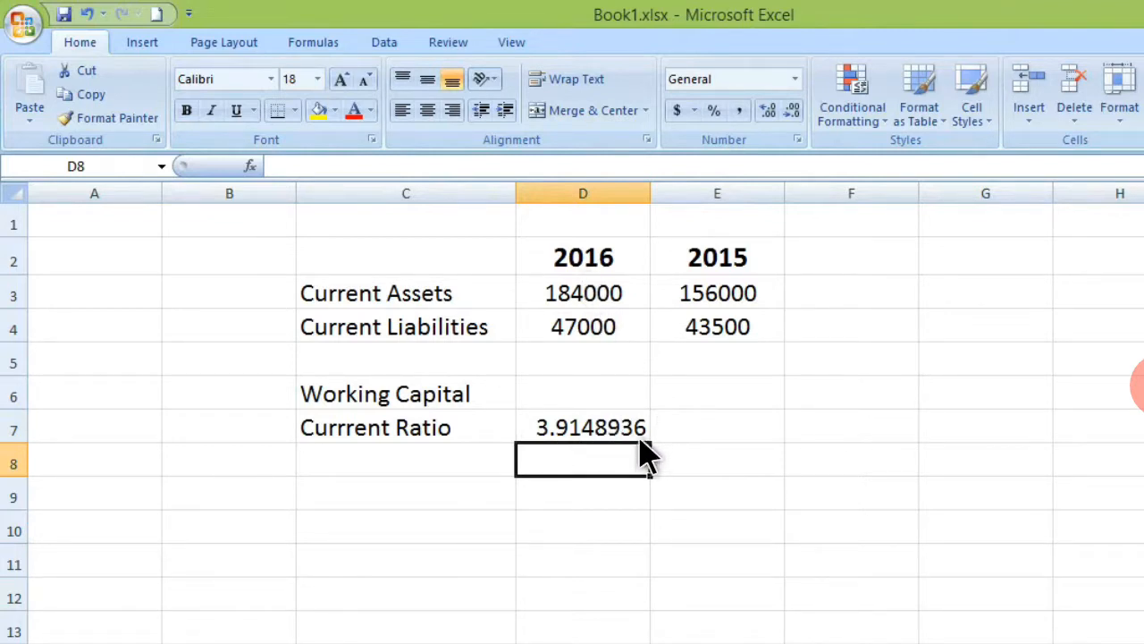
# Copy the 2016 current ratio formula from D7 into E7 for 2015.
pyautogui.press('Up')
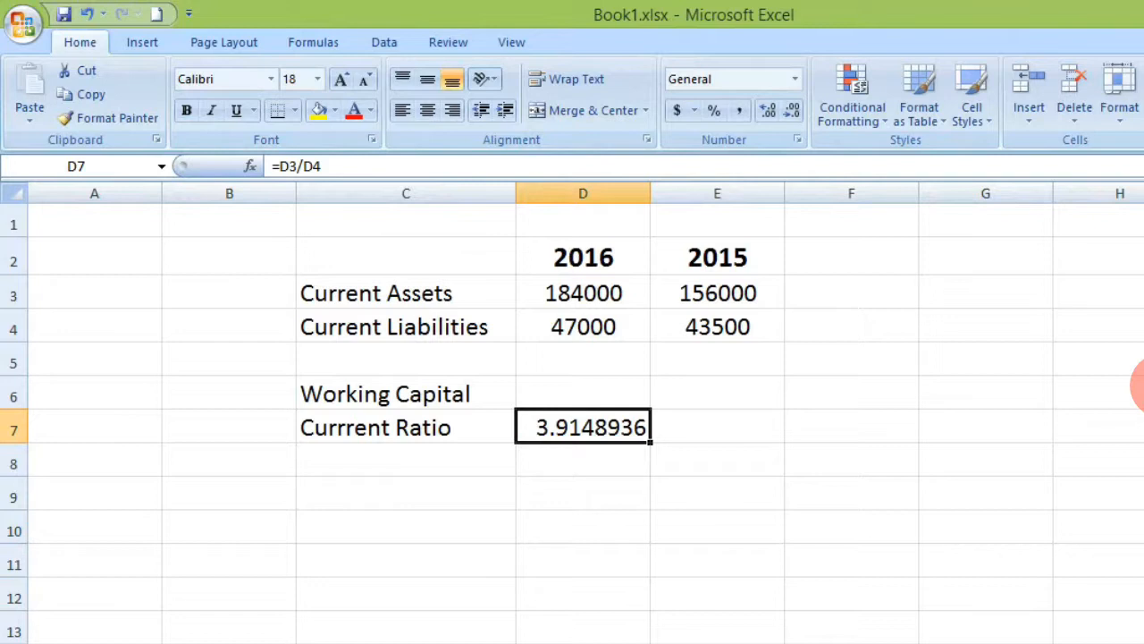
pyautogui.hotkey('ctrl', 'c')
pyautogui.press('Right')
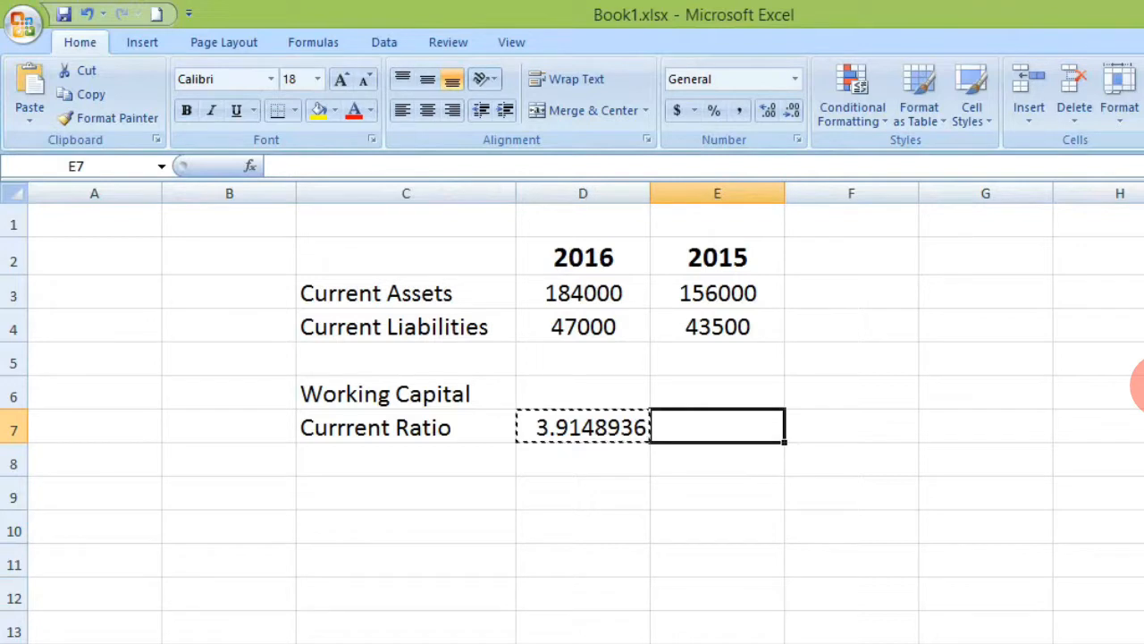
pyautogui.hotkey('ctrl', 'v')
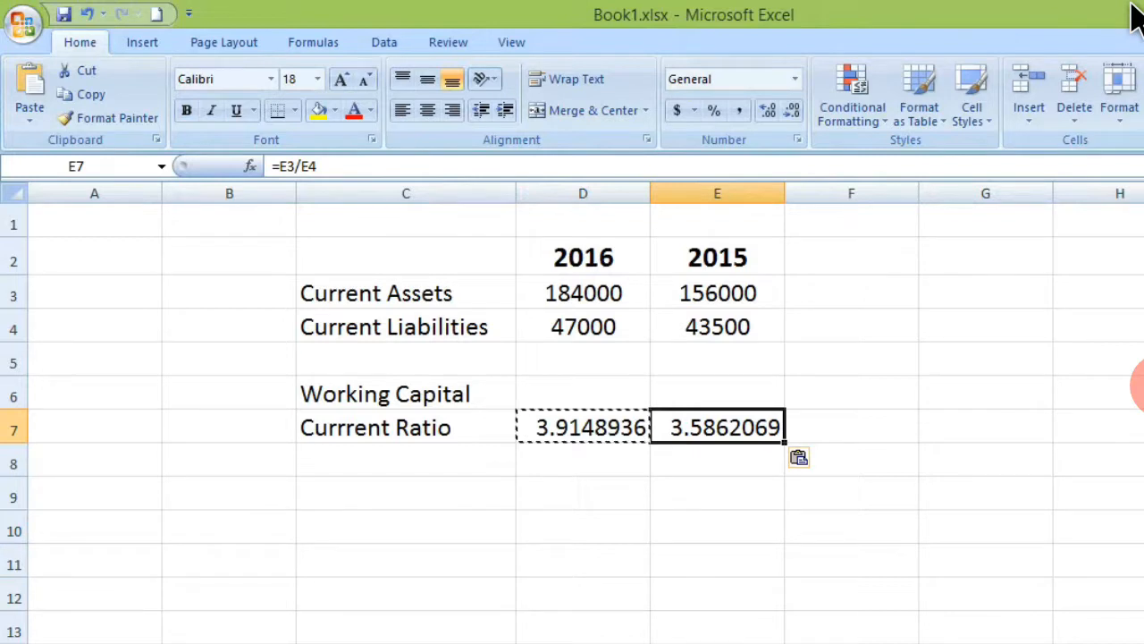
pyautogui.press('Escape')
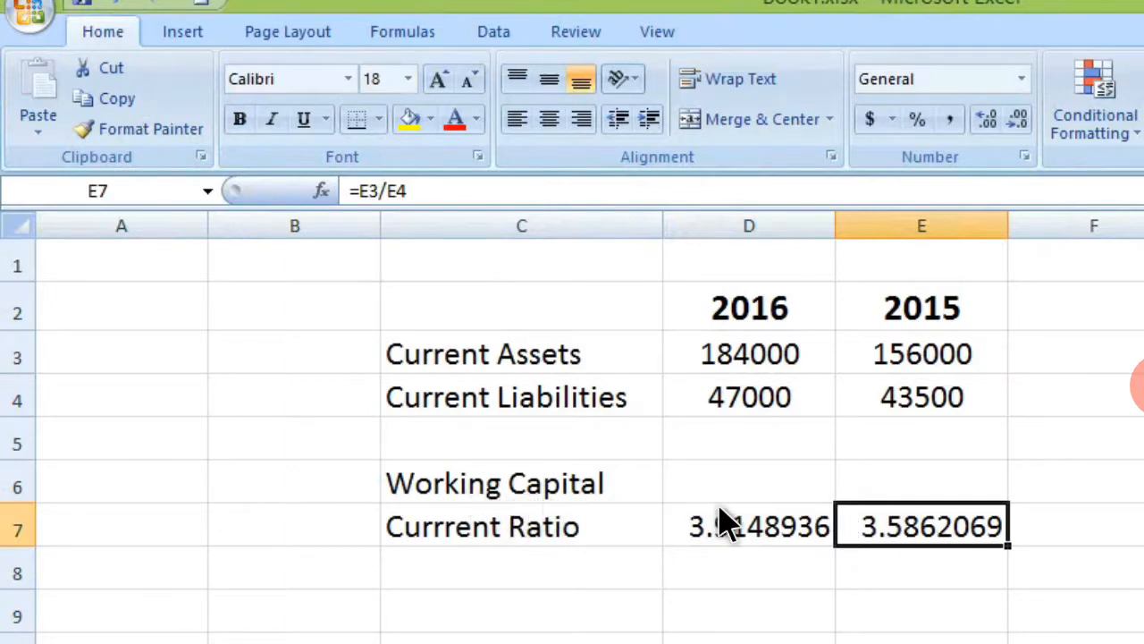
# Calculate the 2016 working capital in cell D6 with the formula =D3-D4.
pyautogui.click(738, 491)
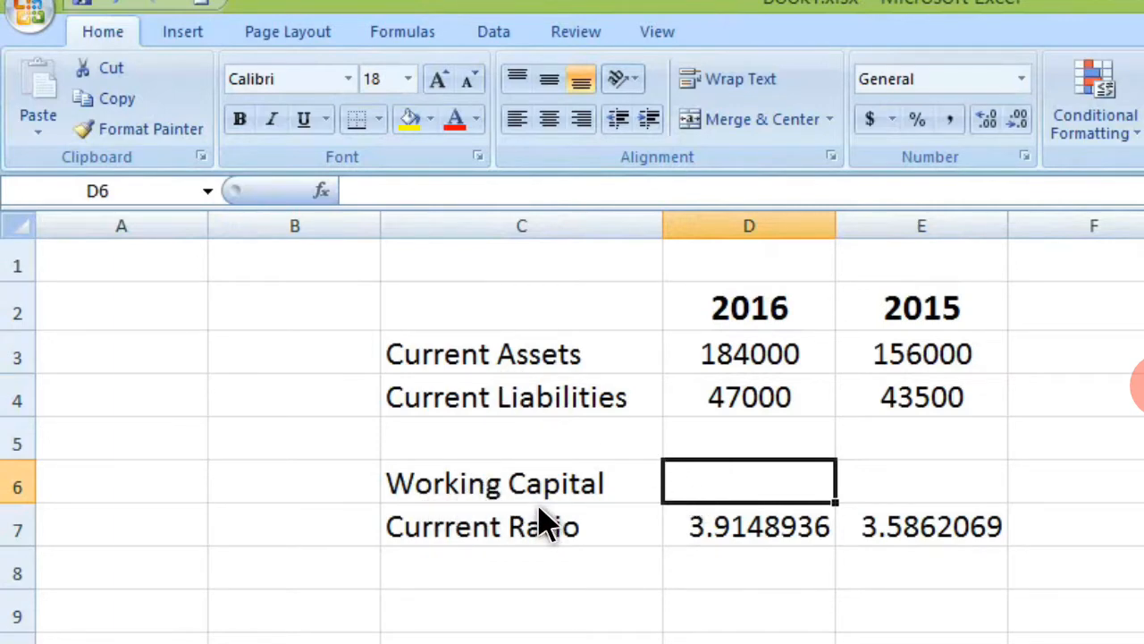
pyautogui.write('=')
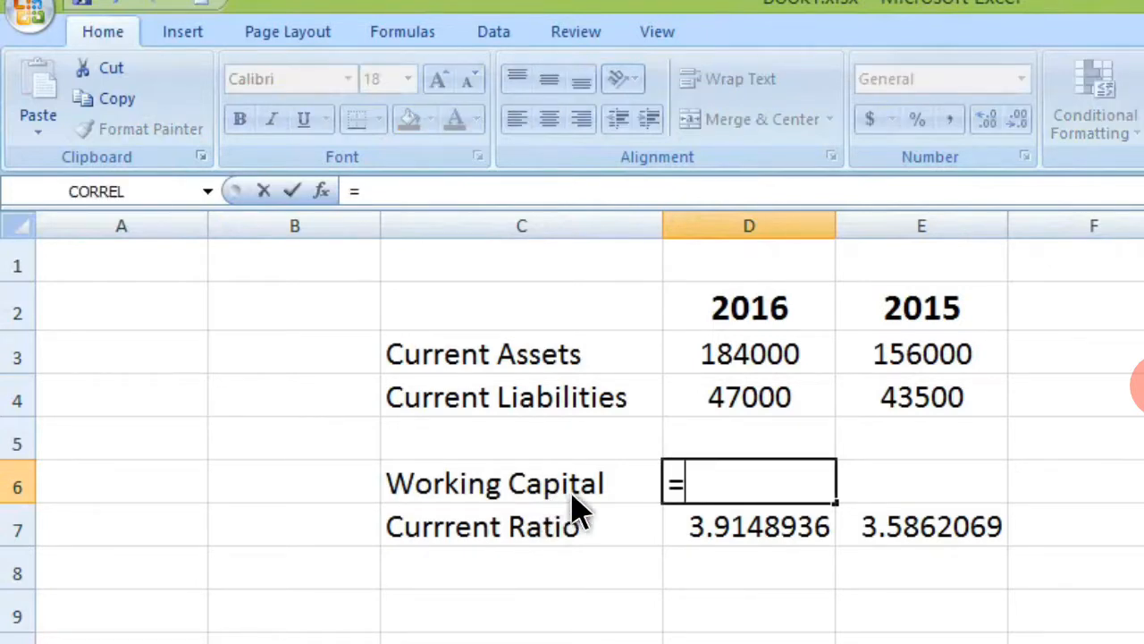
pyautogui.click(739, 366)
pyautogui.write('-')
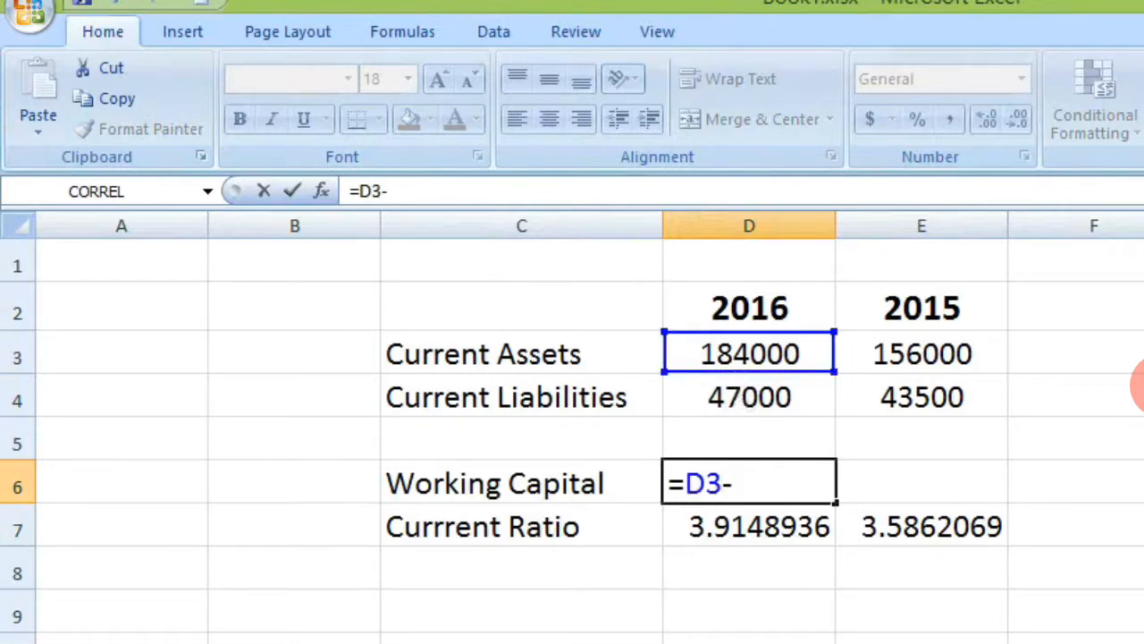
pyautogui.click(740, 398)
pyautogui.press('Return')
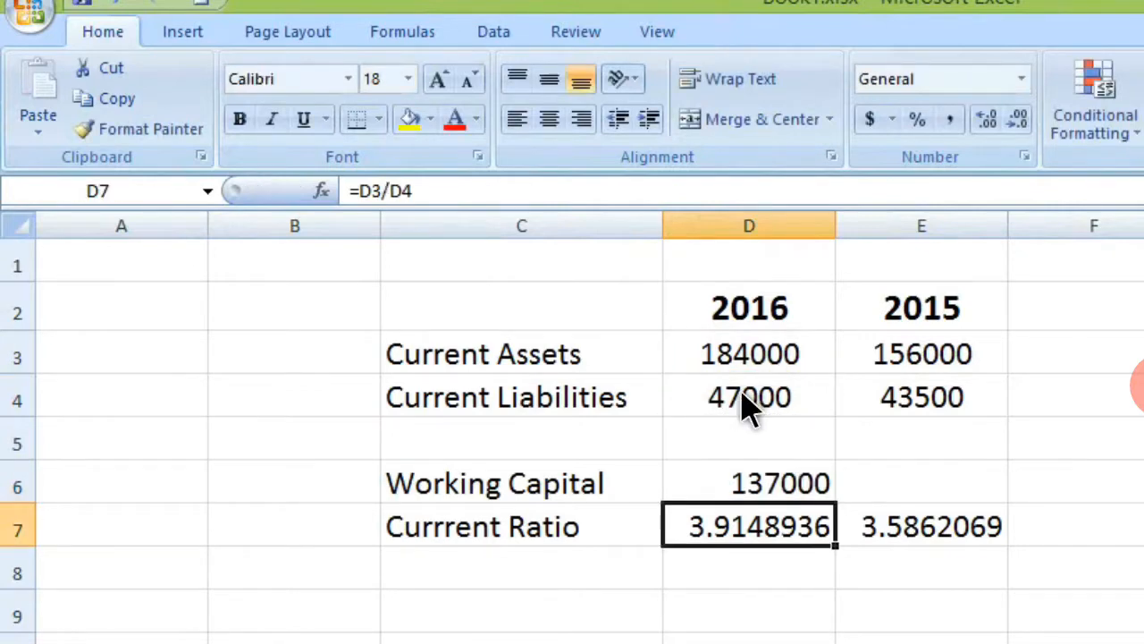
# Copy the 2016 working capital formula from D6 into E6 for 2015.
pyautogui.click(899, 482)
pyautogui.click(772, 496)
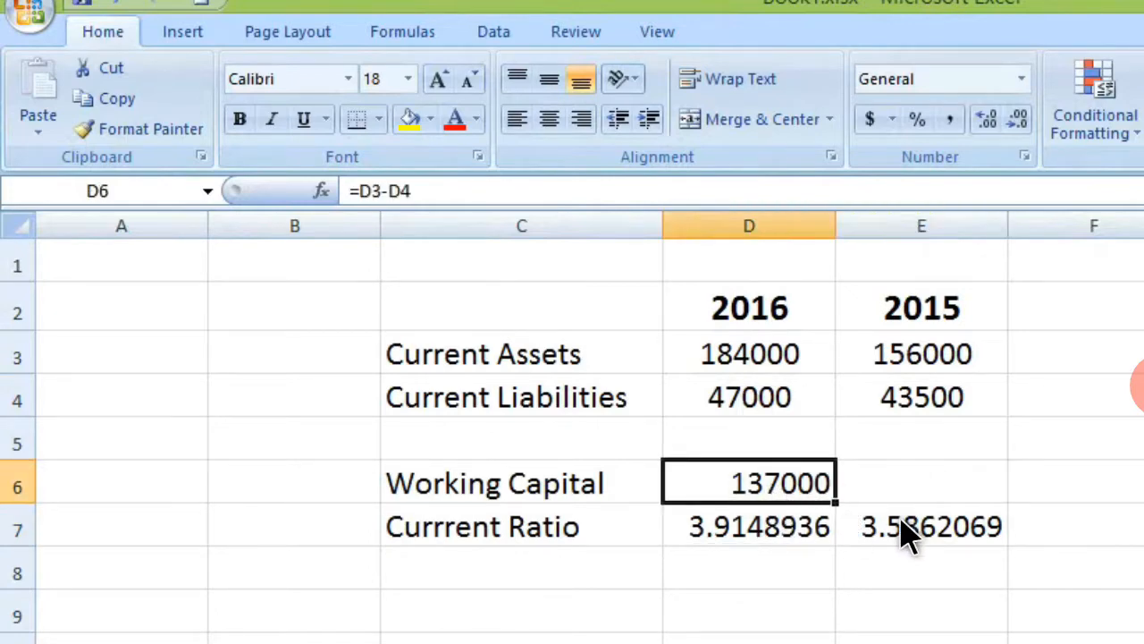
pyautogui.rightClick(761, 474)
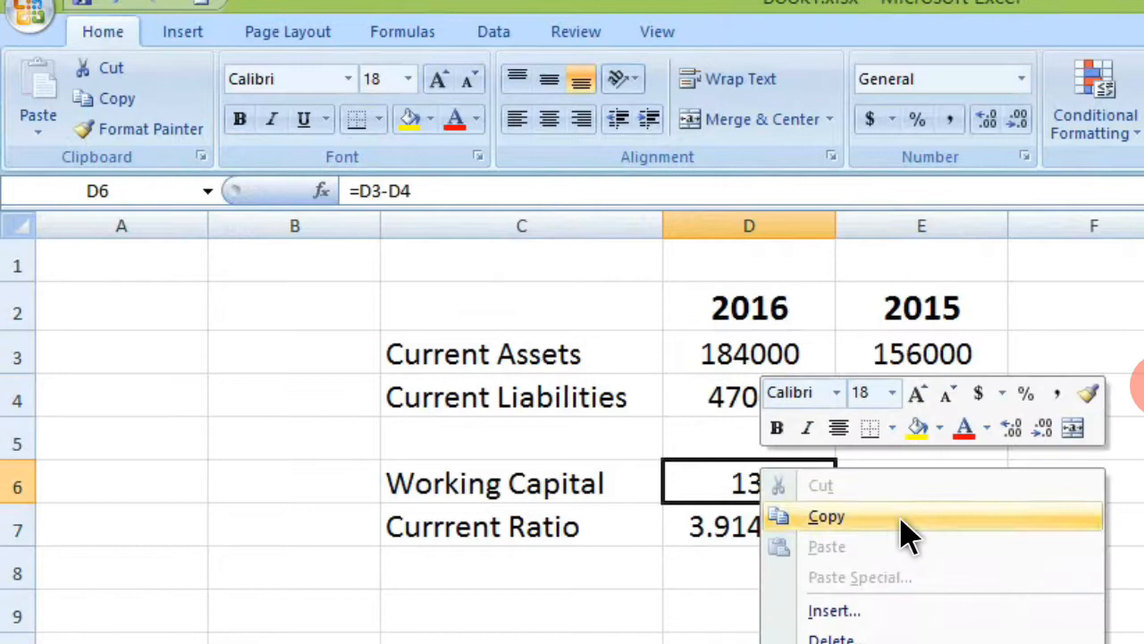
pyautogui.click(904, 520)
pyautogui.rightClick(955, 477)
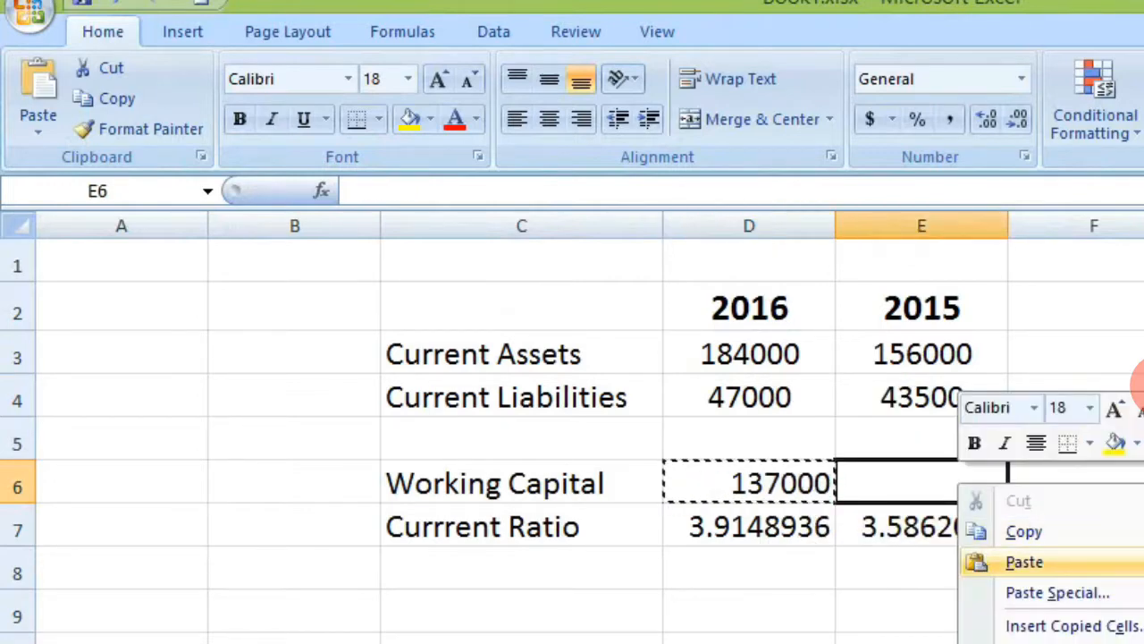
pyautogui.click(1022, 559)
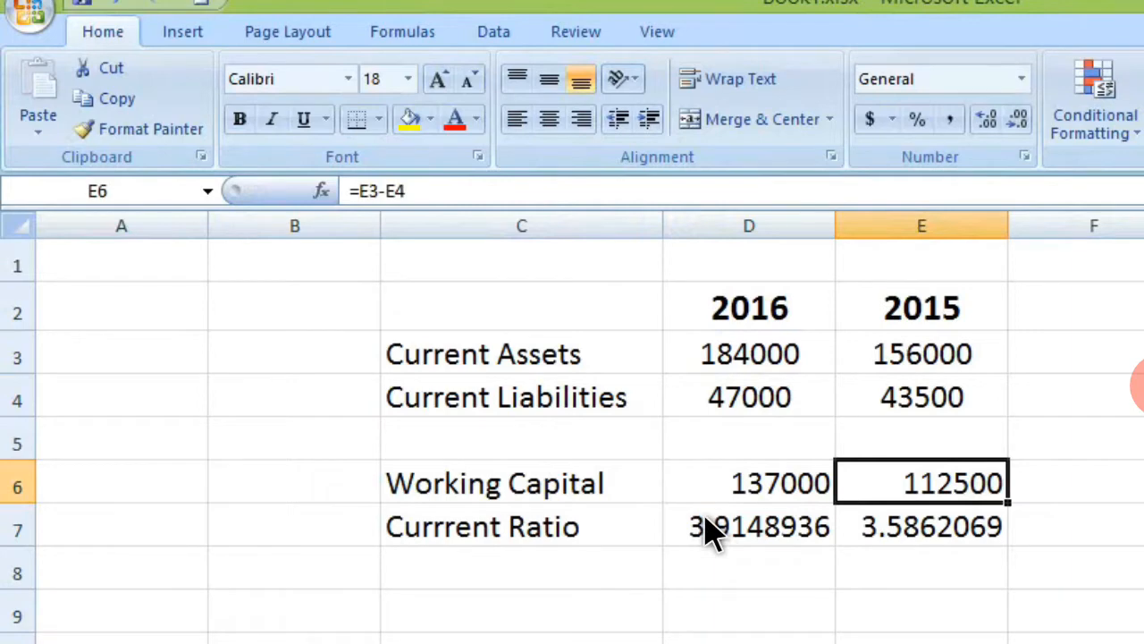
pyautogui.click(774, 486)
pyautogui.click(910, 490)
pyautogui.click(739, 549)
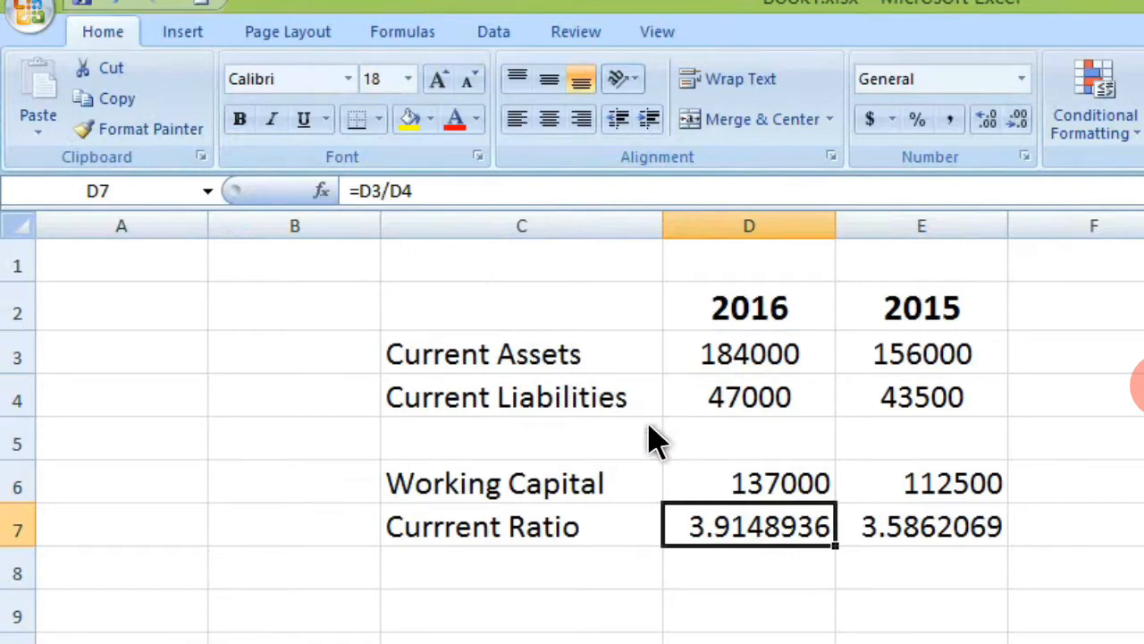
pyautogui.click(725, 487)
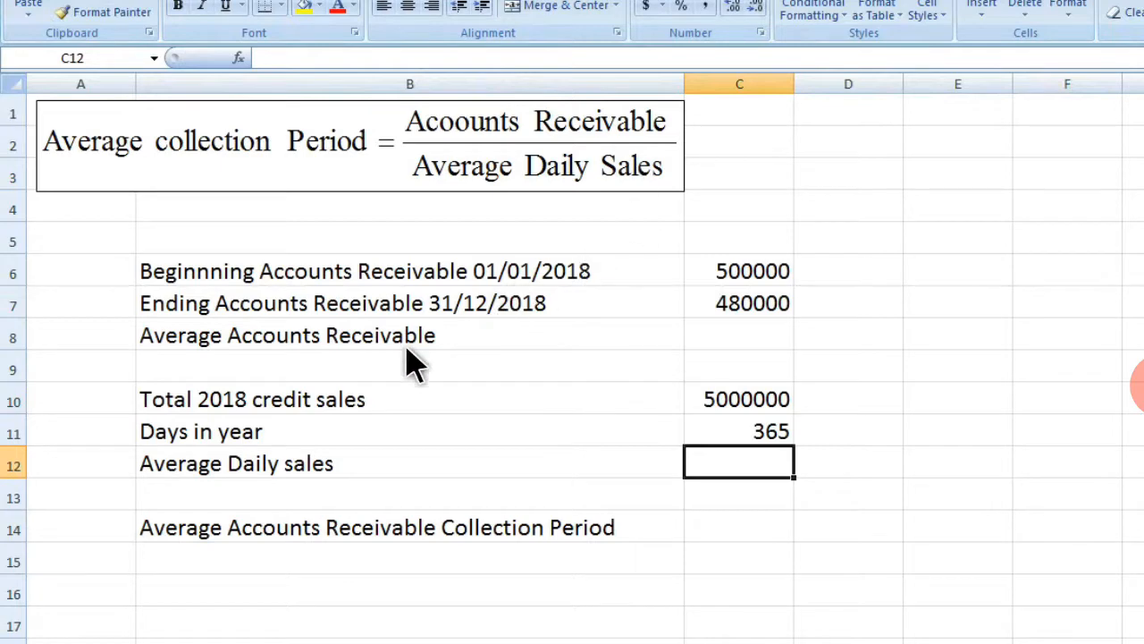
# Write the average accounts receivable formula in C8 as =C6+C7/2, using the beginning and ending balances.
pyautogui.click(773, 338)
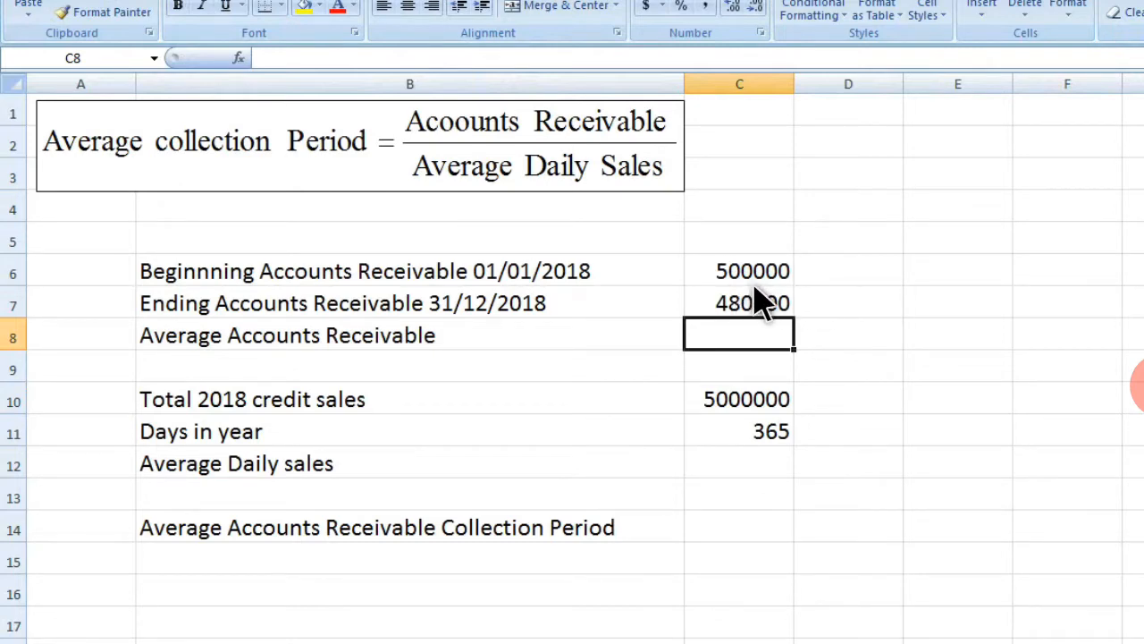
pyautogui.write('=')
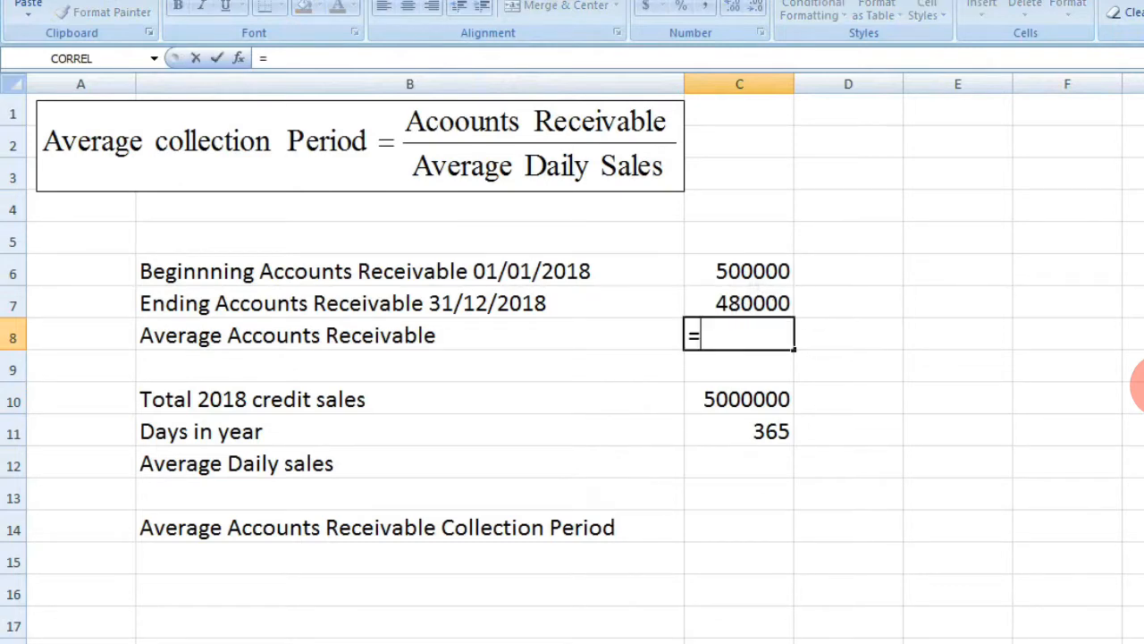
pyautogui.click(751, 279)
pyautogui.write('+')
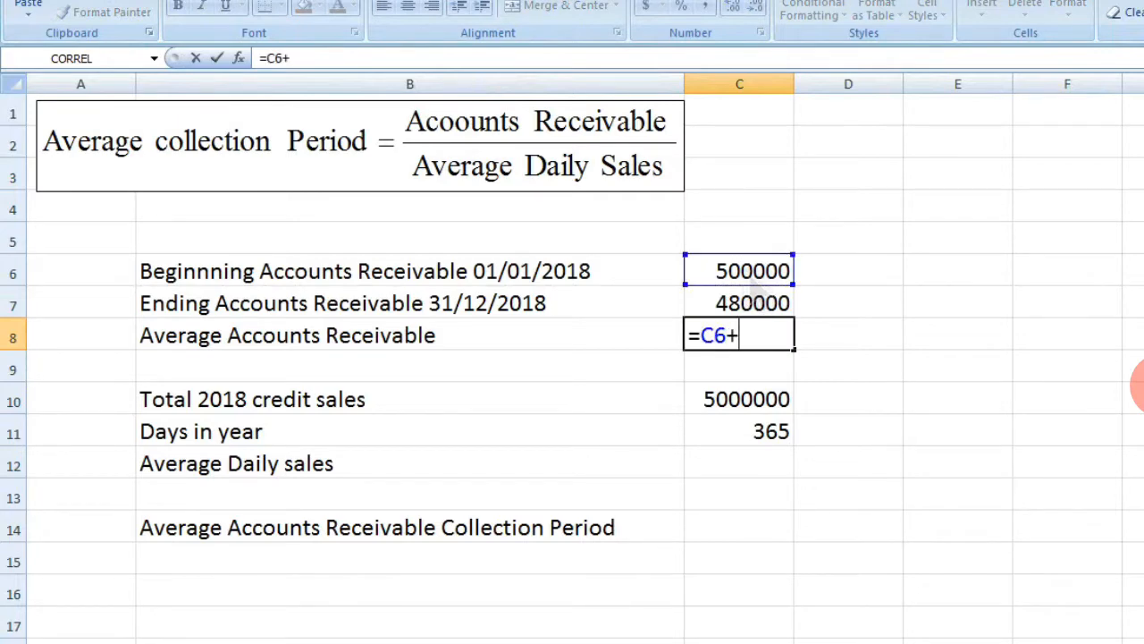
pyautogui.click(769, 302)
pyautogui.write('/')
pyautogui.press('Down')
pyautogui.press('BackSpace')
pyautogui.press('BackSpace')
pyautogui.press('Down')
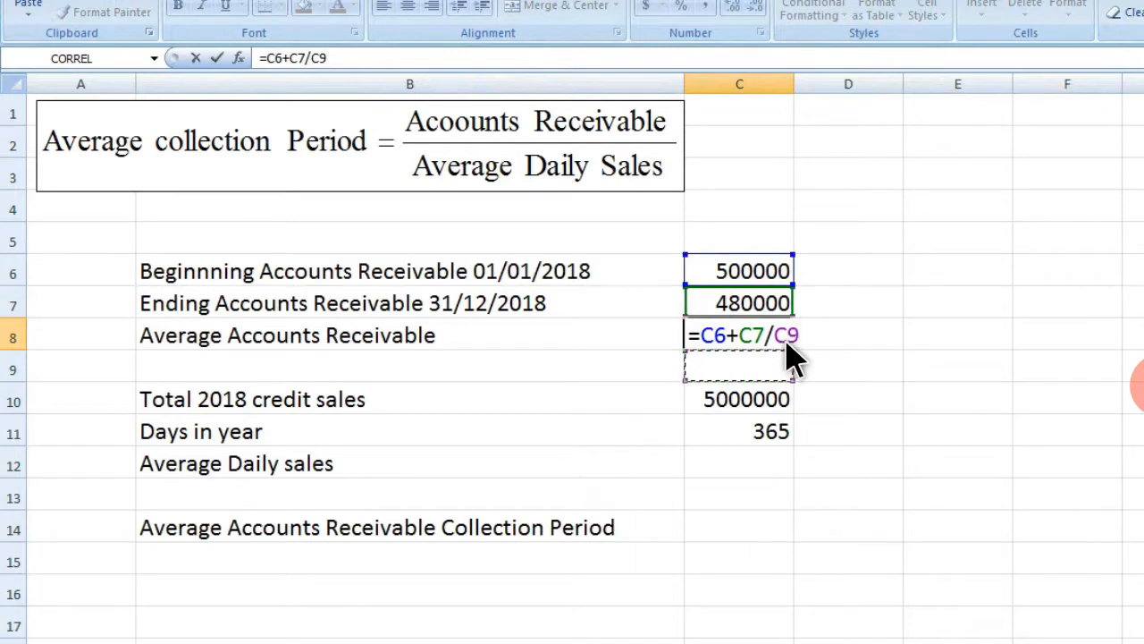
pyautogui.press('BackSpace')
pyautogui.press('BackSpace')
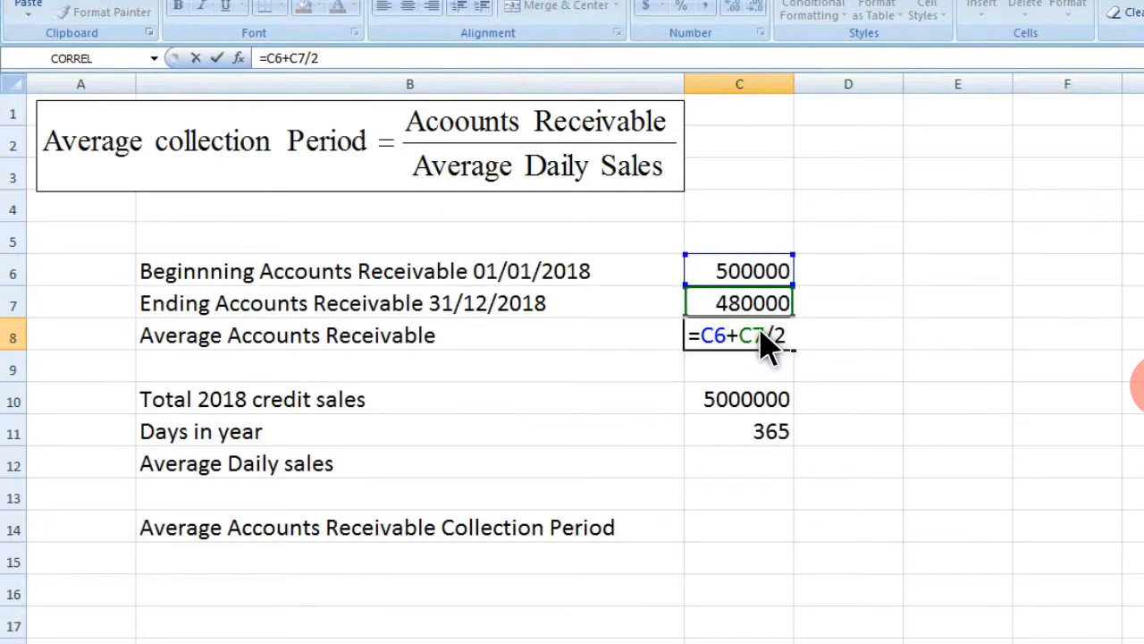
# Enclose C6+C7 in parentheses so that C8 holds =(C6+C7)/2, and make the cell bold.
pyautogui.write(')')
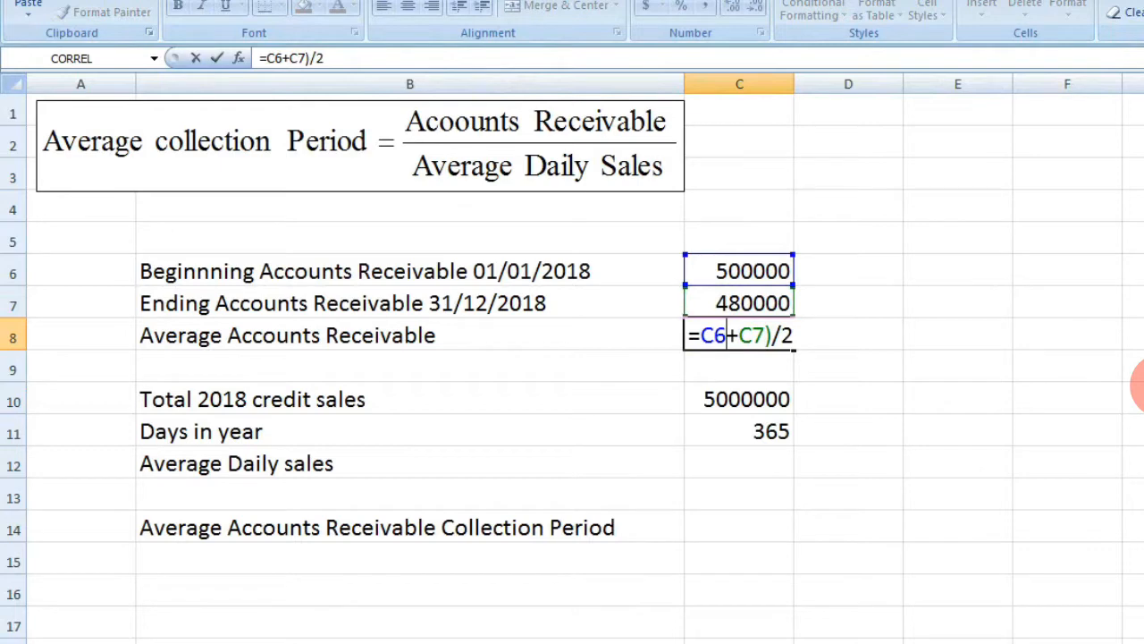
pyautogui.write('(')
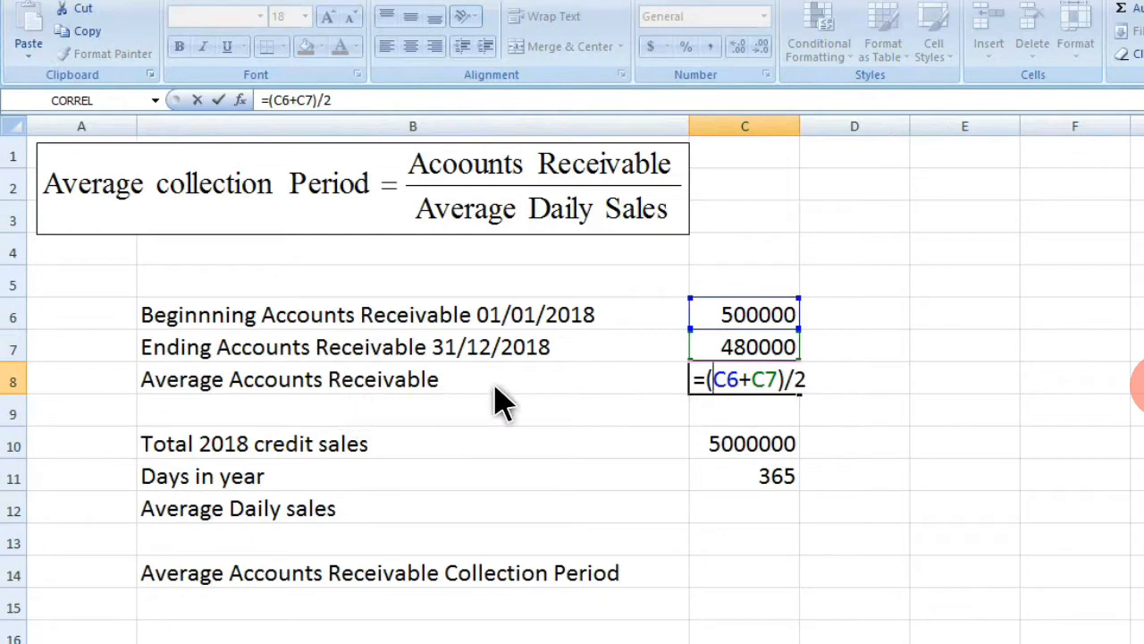
pyautogui.press('Return')
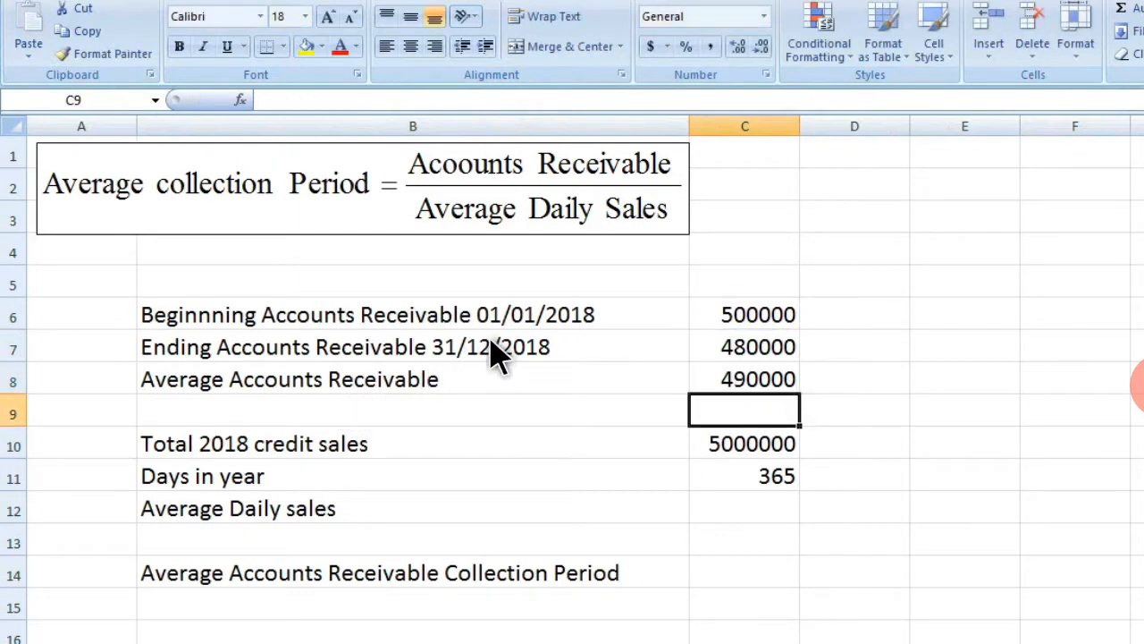
pyautogui.click(760, 382)
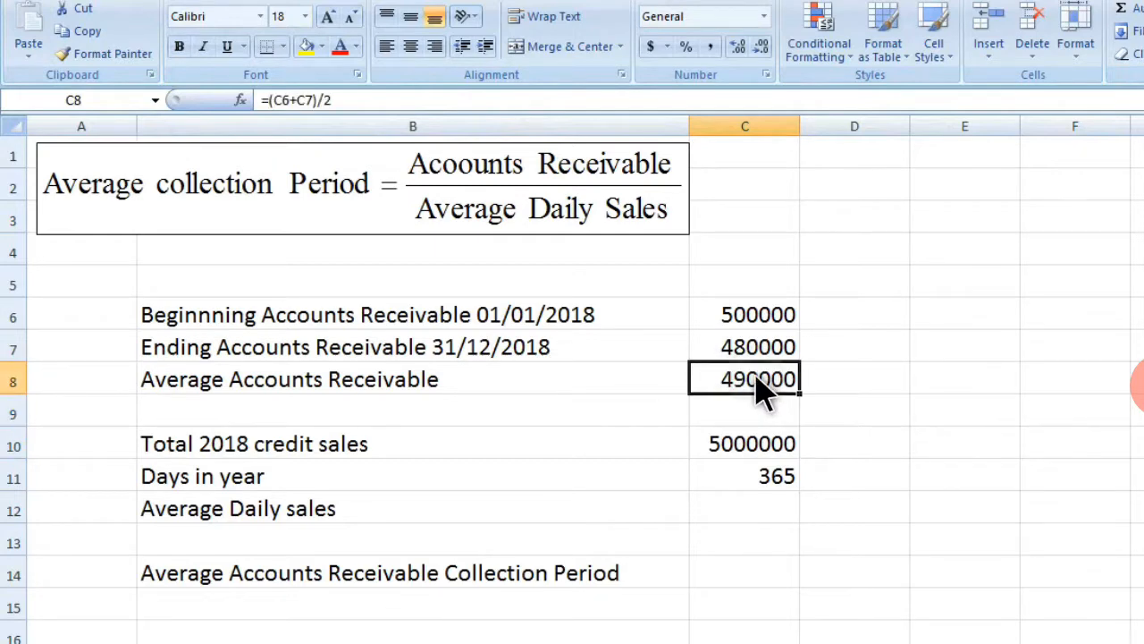
pyautogui.click(179, 46)
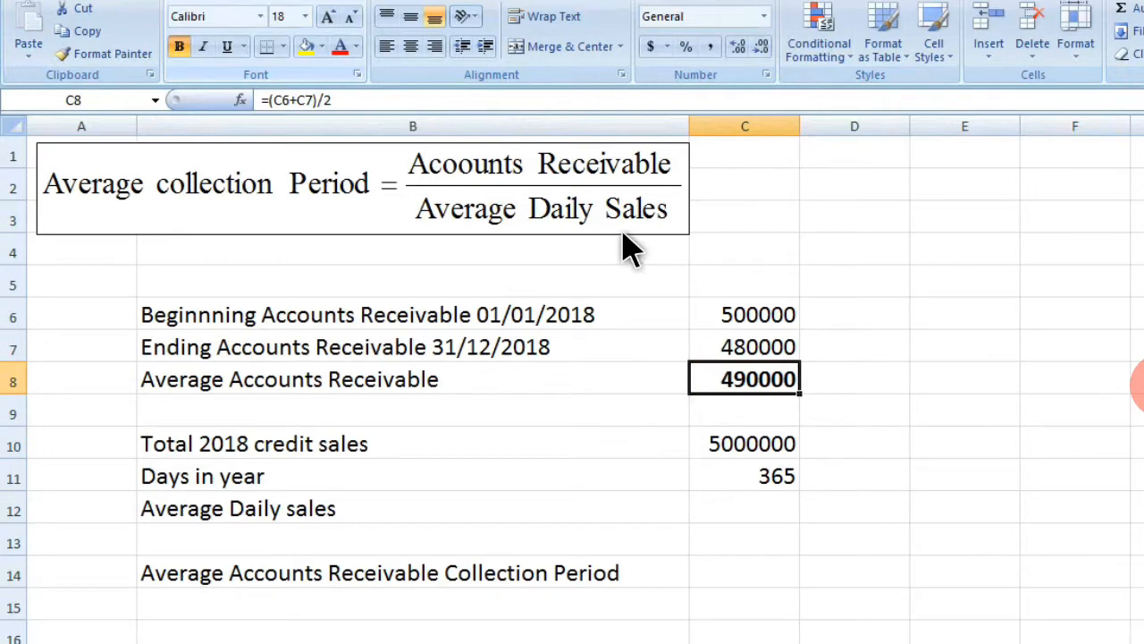
# Calculate average daily sales in C12 by dividing total credit sales by days in the year, =C10/C11.
pyautogui.click(782, 512)
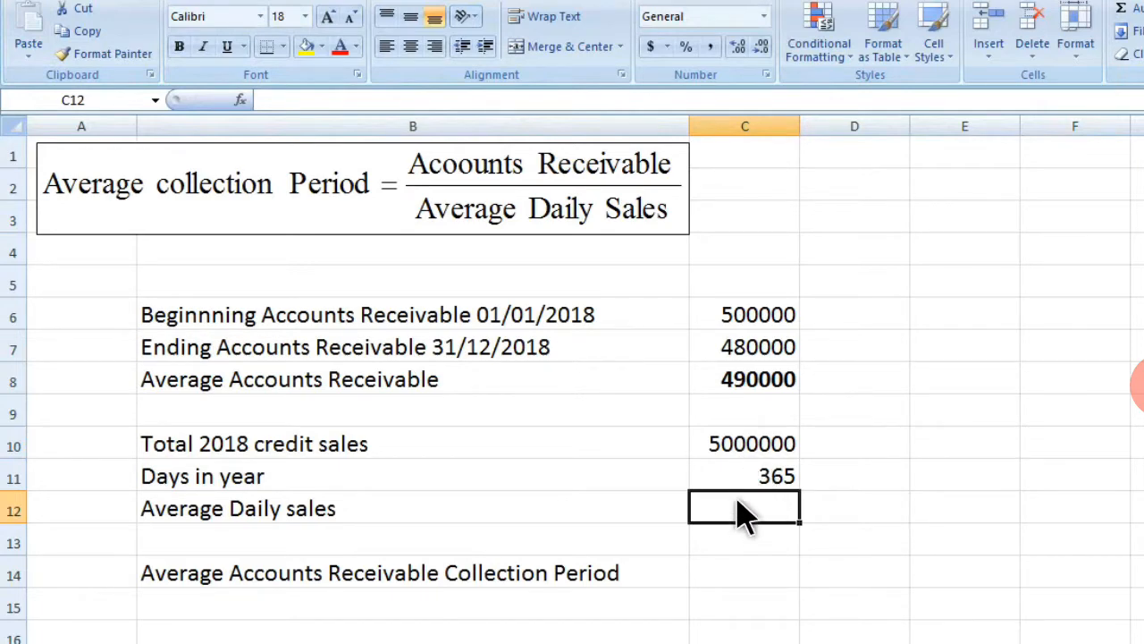
pyautogui.write('=')
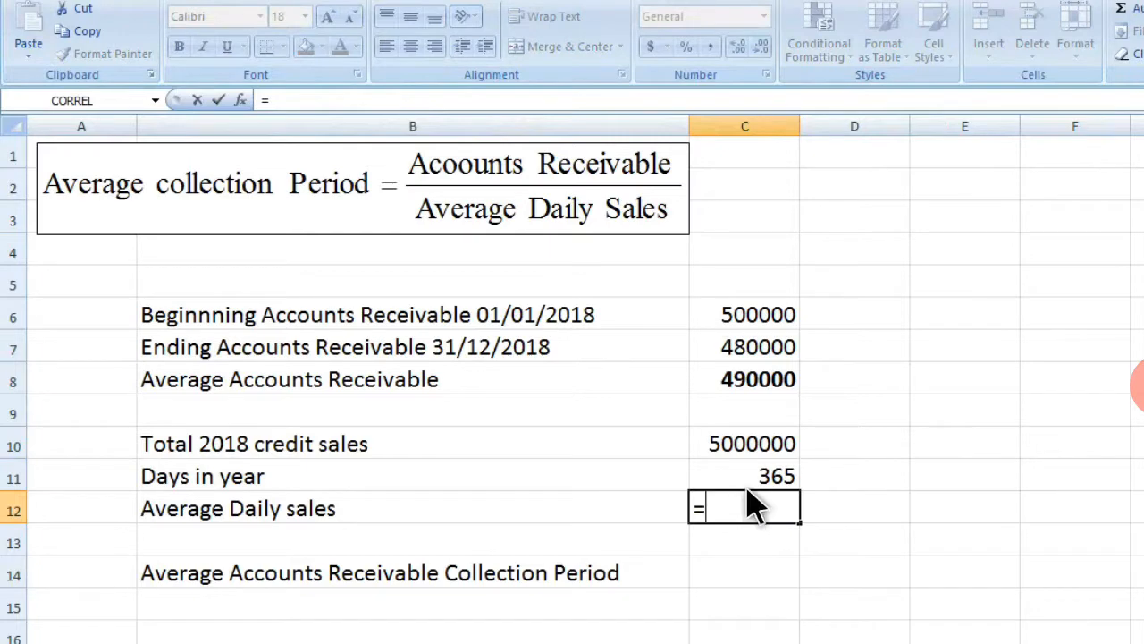
pyautogui.click(752, 447)
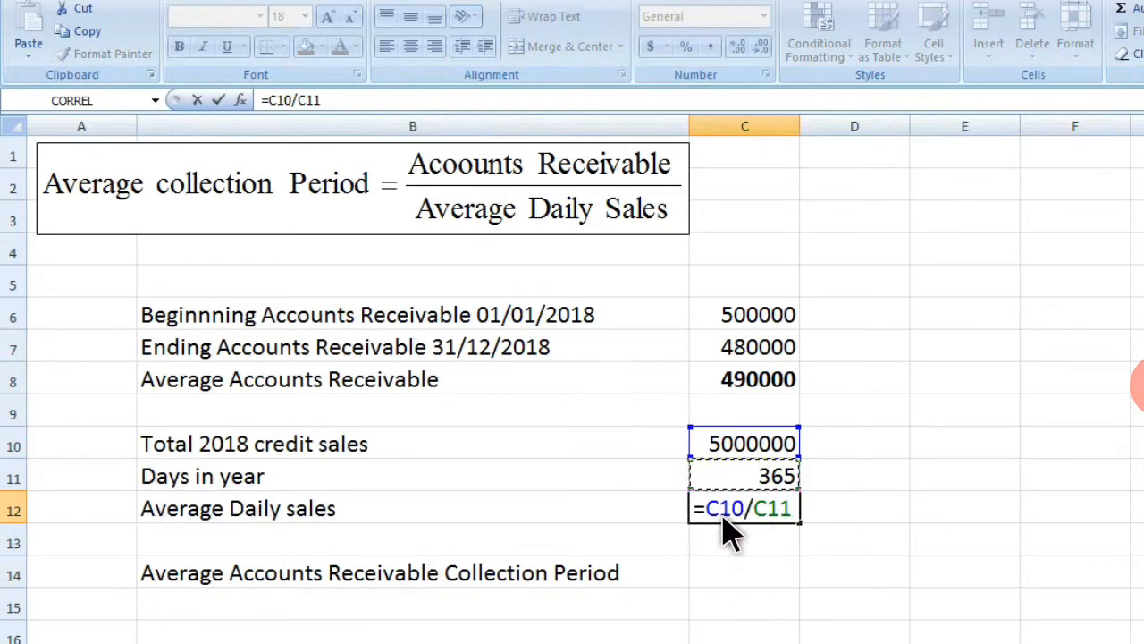
pyautogui.press('Return')
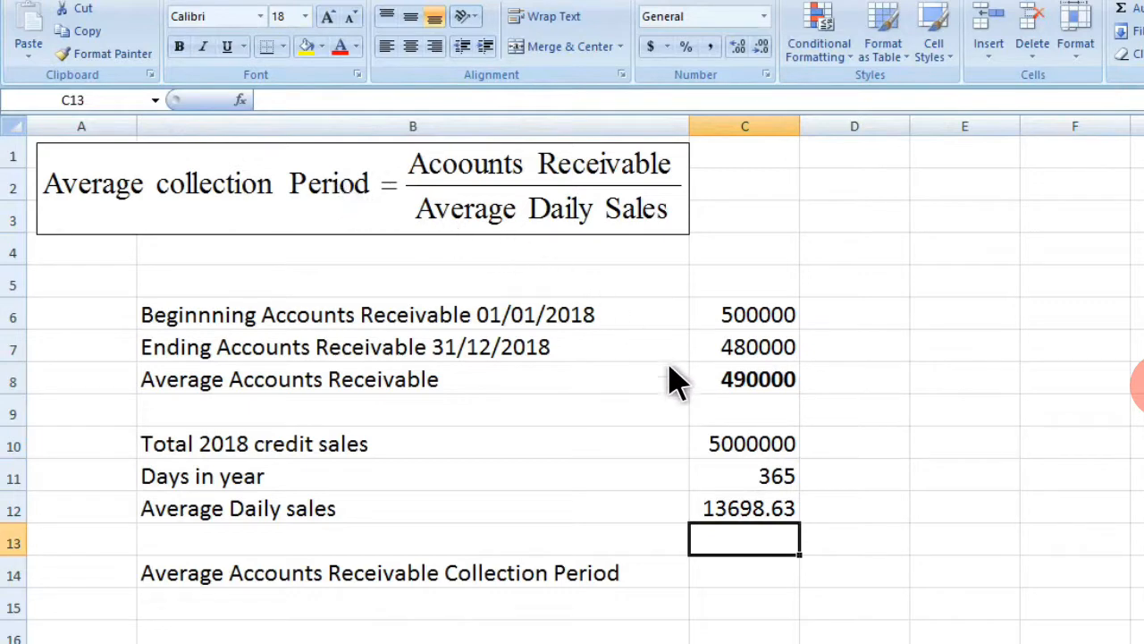
# Calculate the average accounts receivable collection period in C14 by dividing average accounts receivable by average daily sales, =C8/C12.
pyautogui.click(734, 576)
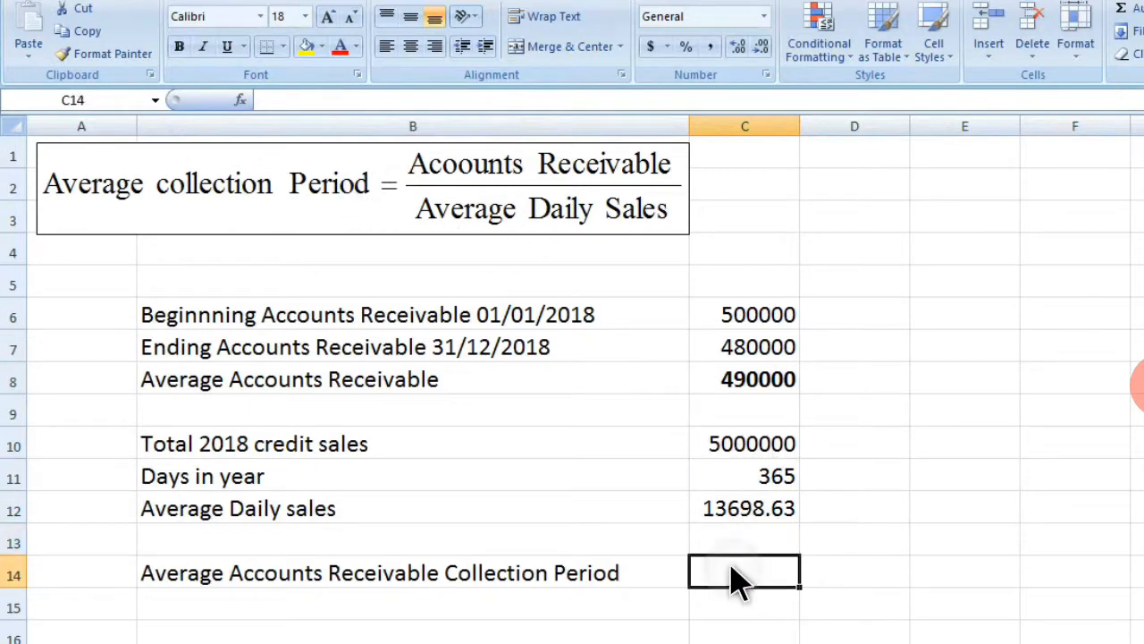
pyautogui.write('=')
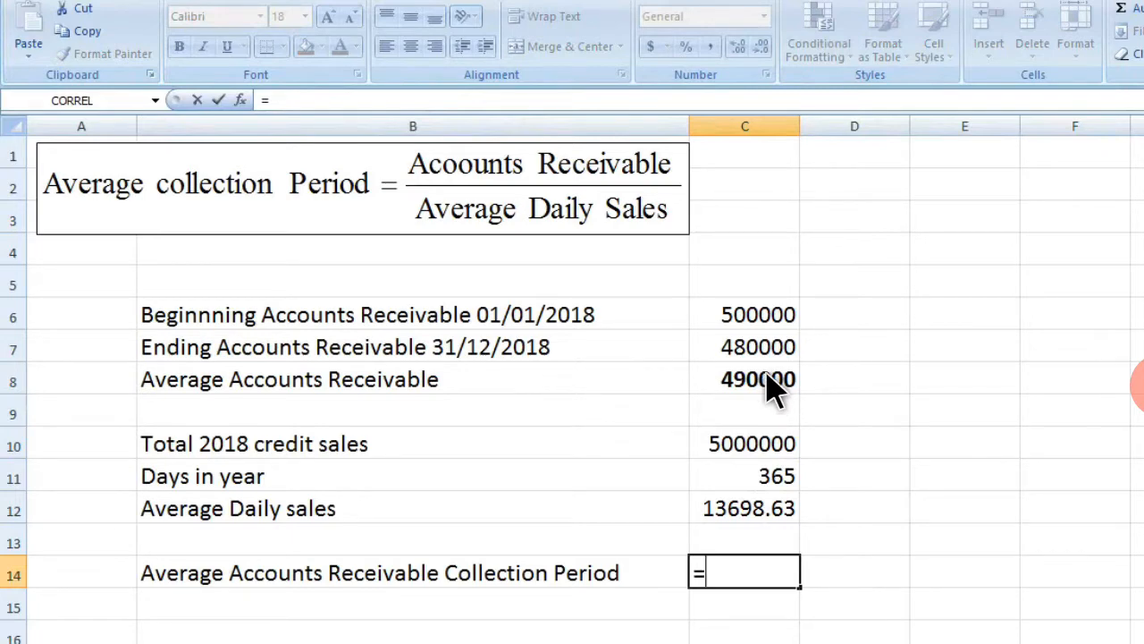
pyautogui.write('c8')
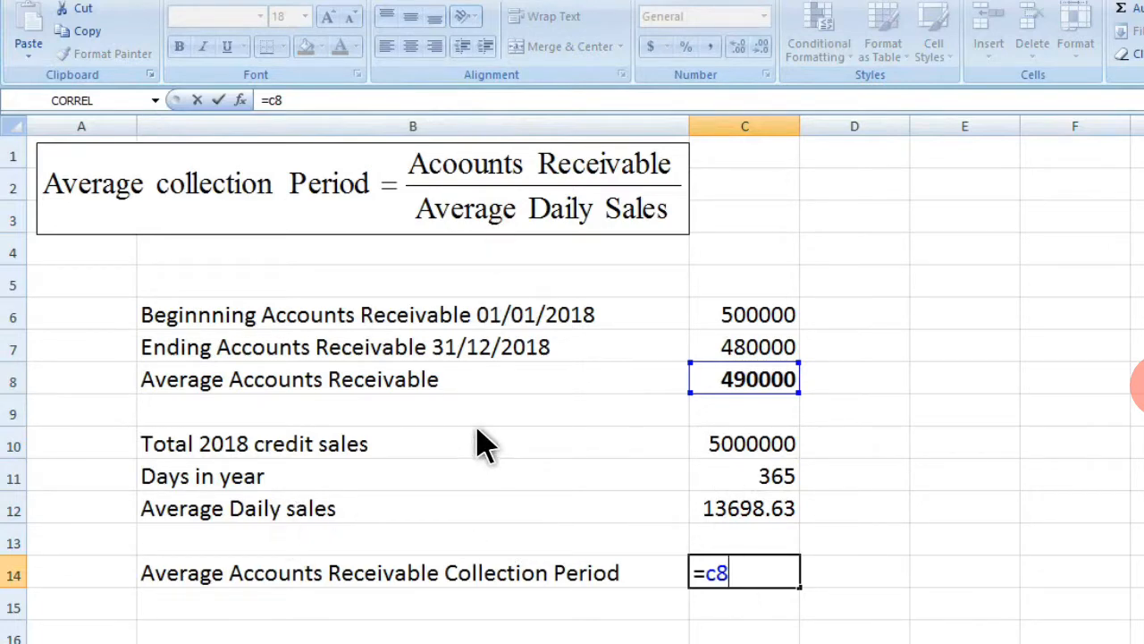
pyautogui.write('/')
pyautogui.click(764, 515)
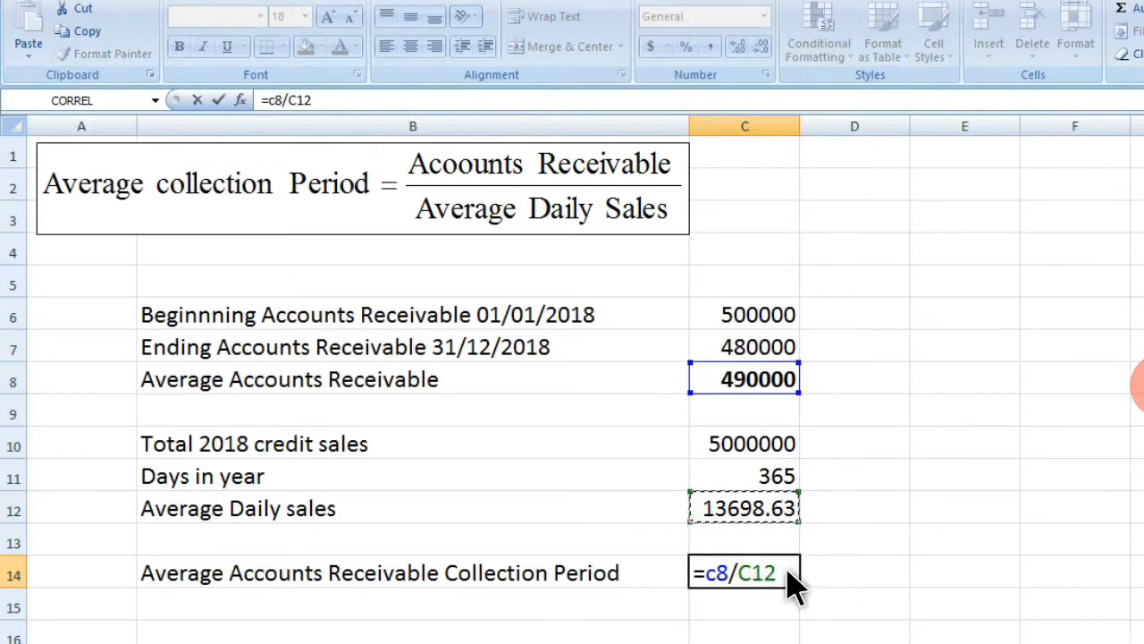
pyautogui.press('Return')
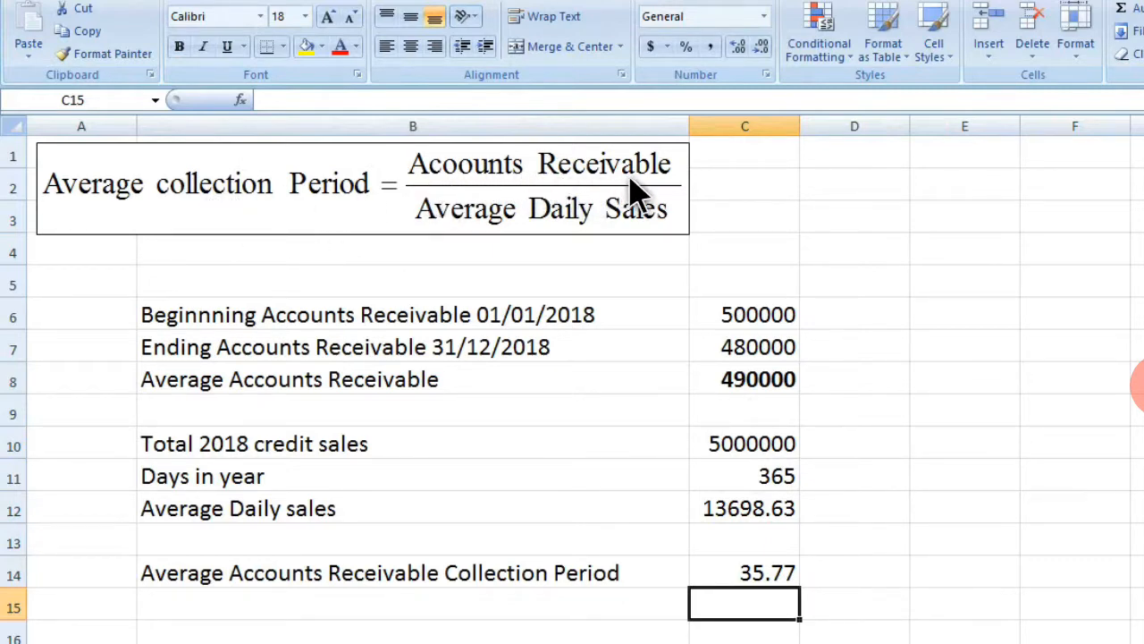
# Go to the income statement worksheet and review its income statement, balance sheet and the ratio analysis formulas from row 34 down.
pyautogui.click(791, 384)
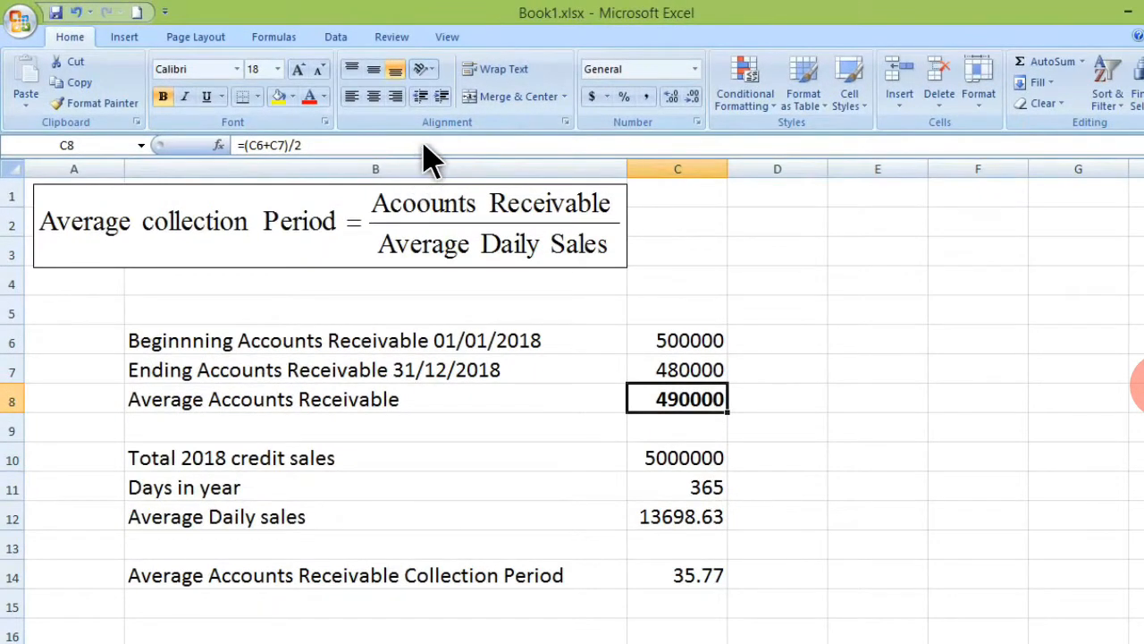
pyautogui.hotkey('ctrl', 'pagedown')
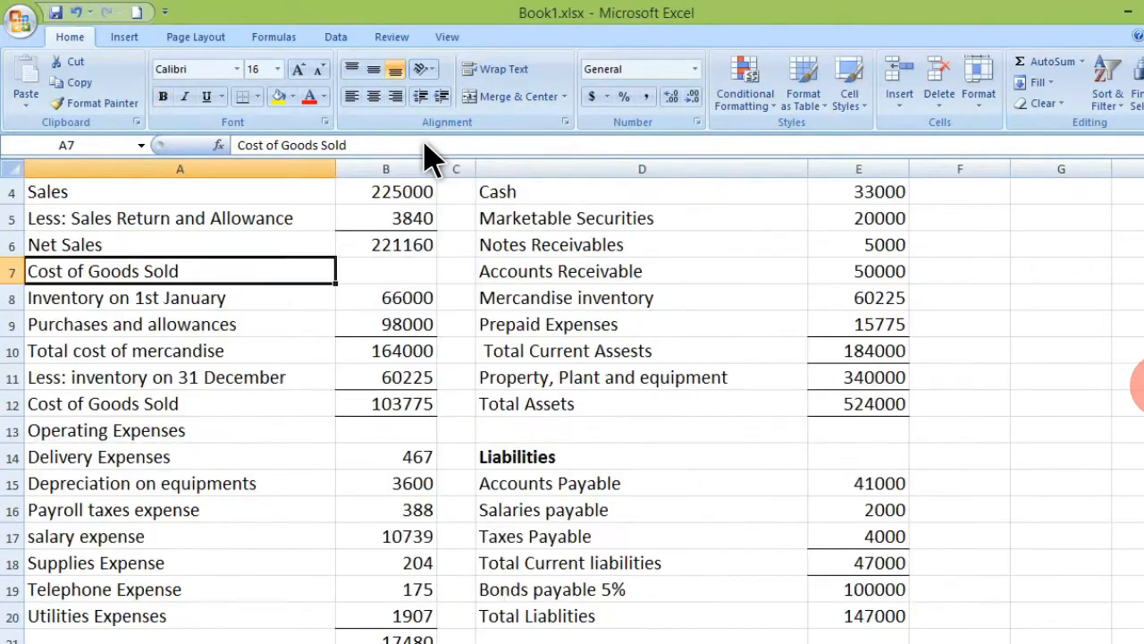
pyautogui.scroll(1, 426, 145)
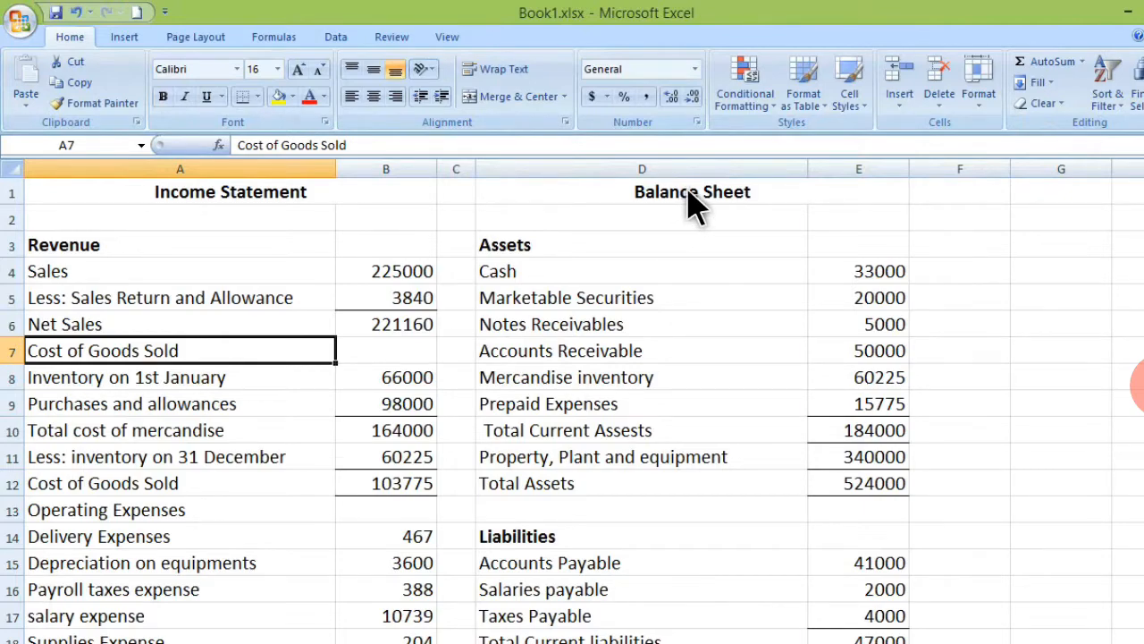
pyautogui.scroll(-8, 695, 206)
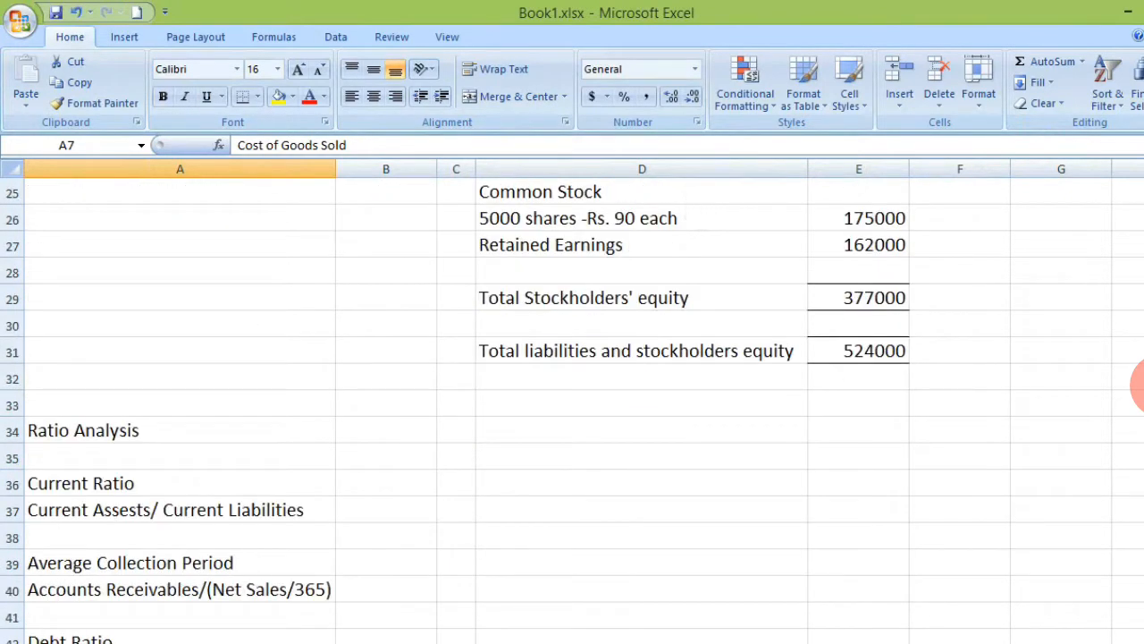
pyautogui.scroll(-2, 572, 402)
pyautogui.click(180, 271)
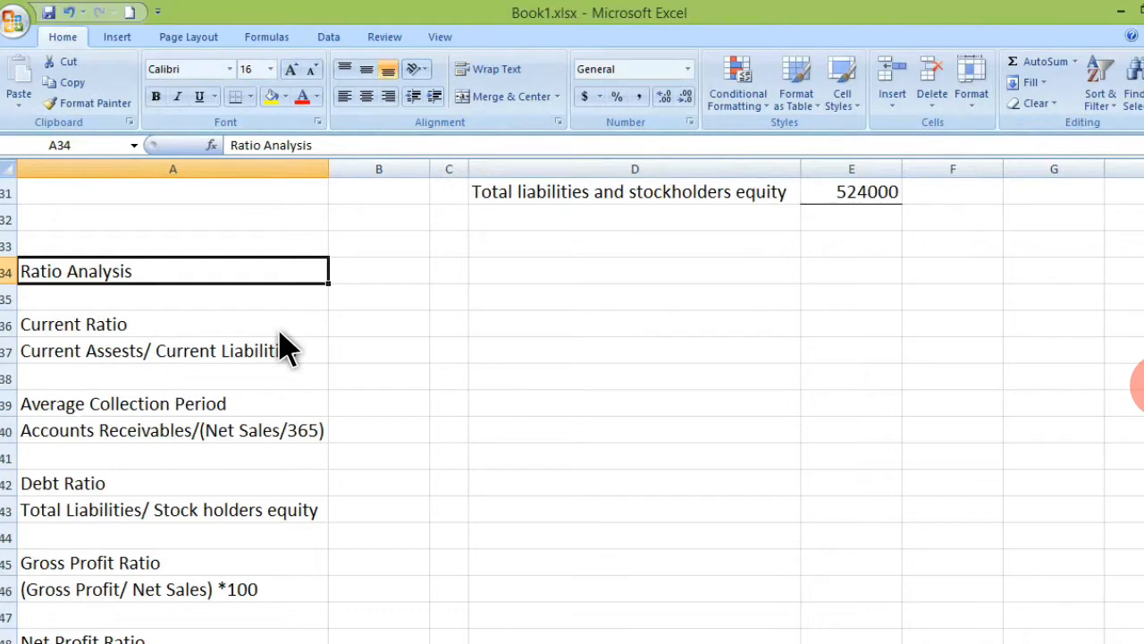
pyautogui.scroll(10, 279, 331)
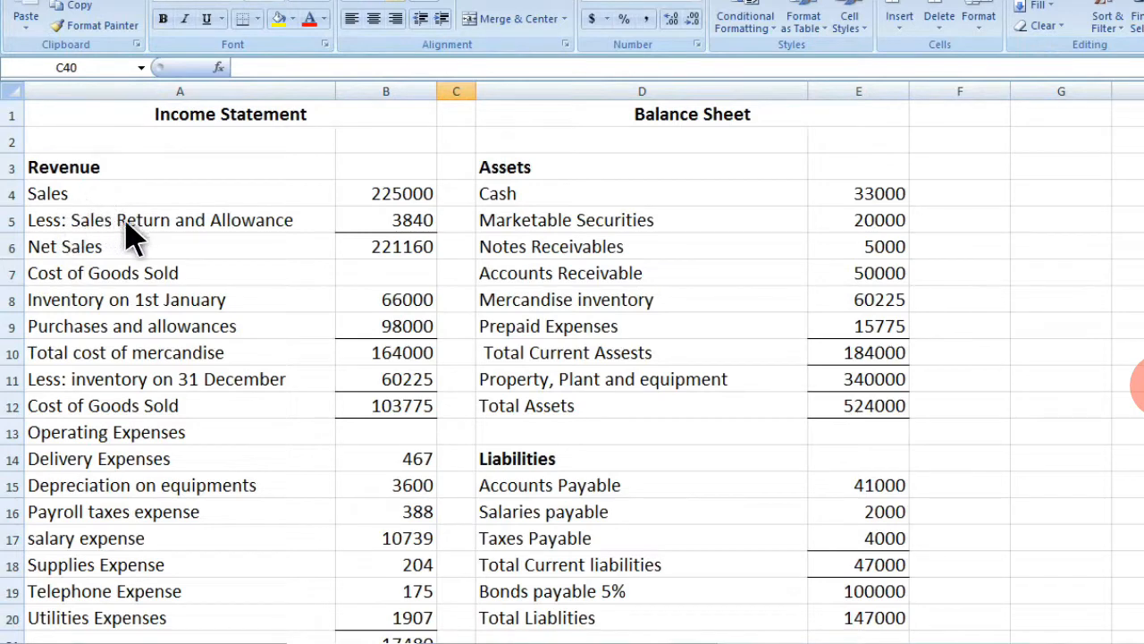
# Check the entries behind net sales in B6, total cost of merchandise, 31 December inventory and cost of goods sold in B12.
pyautogui.click(404, 250)
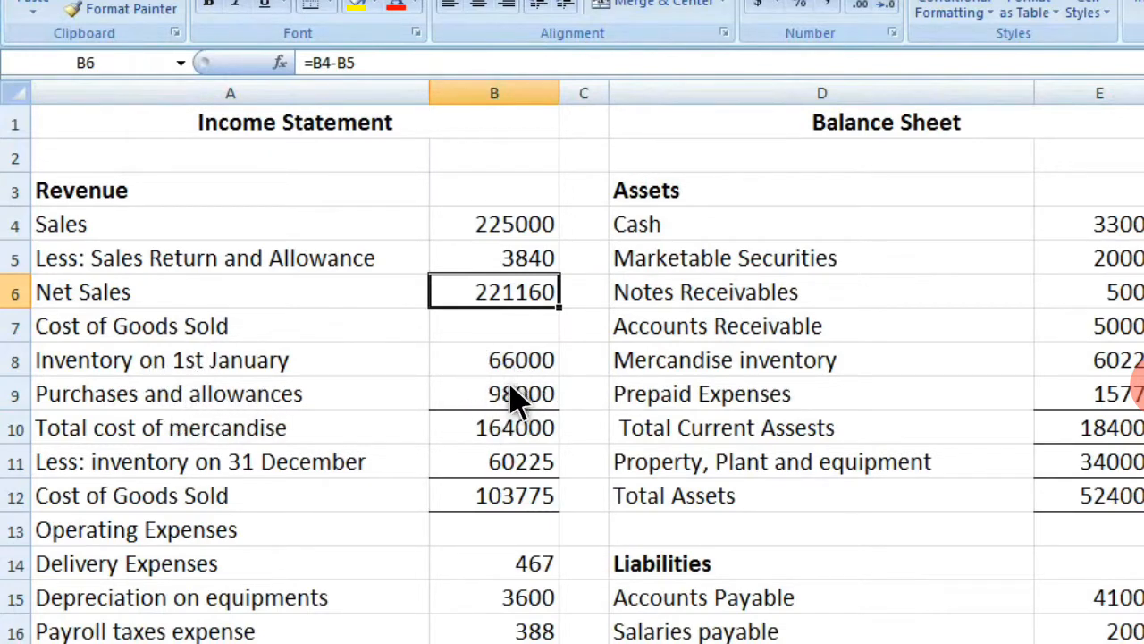
pyautogui.click(501, 434)
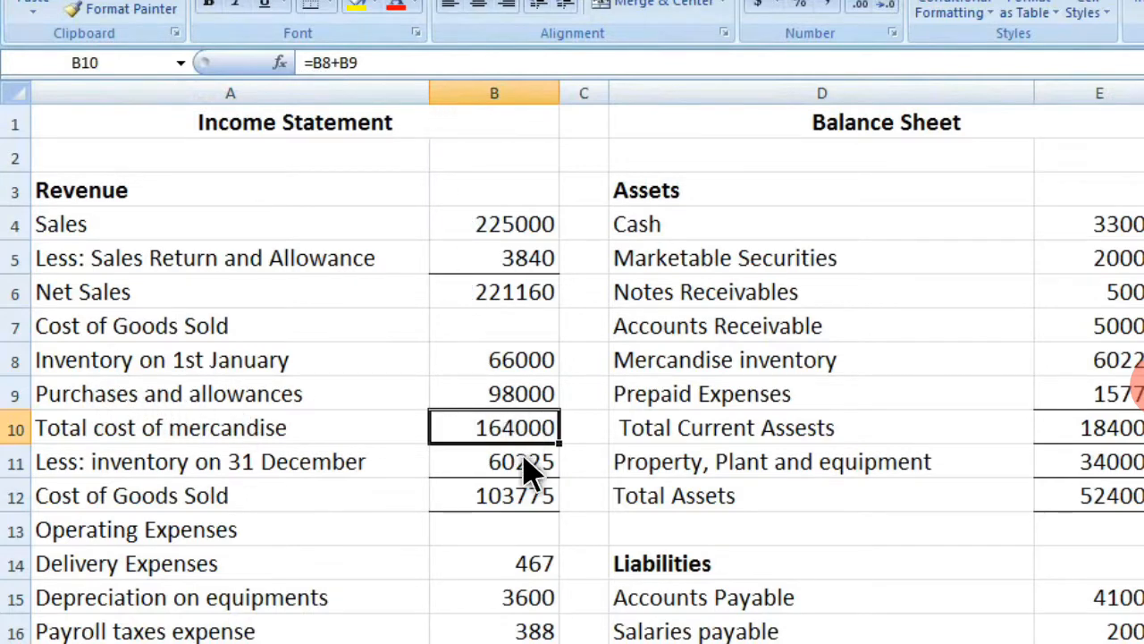
pyautogui.click(534, 472)
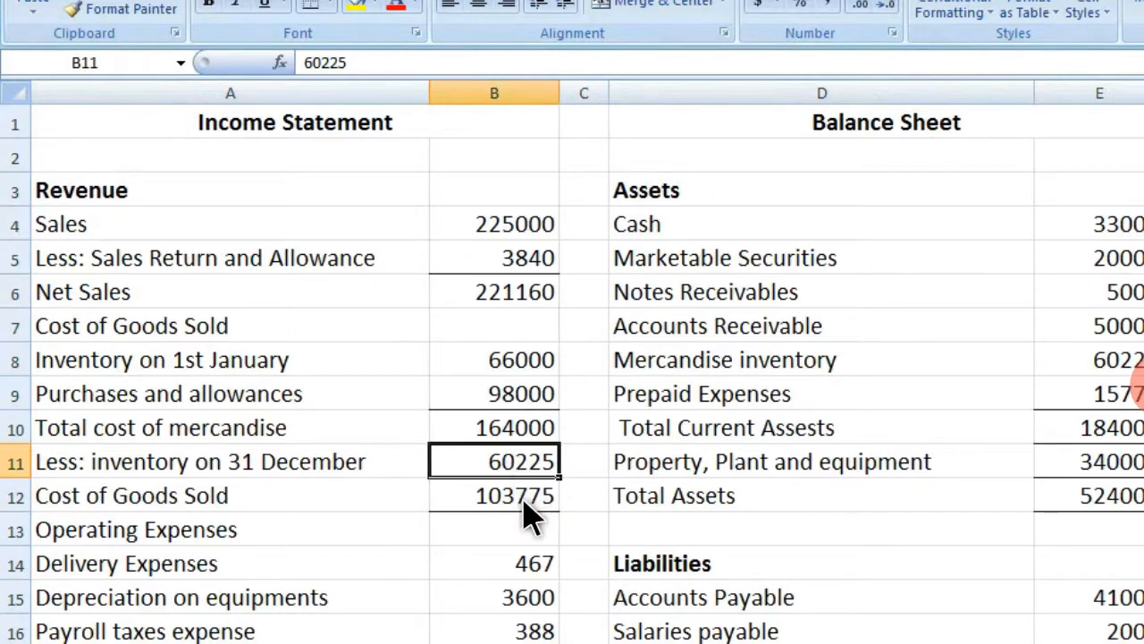
pyautogui.click(526, 506)
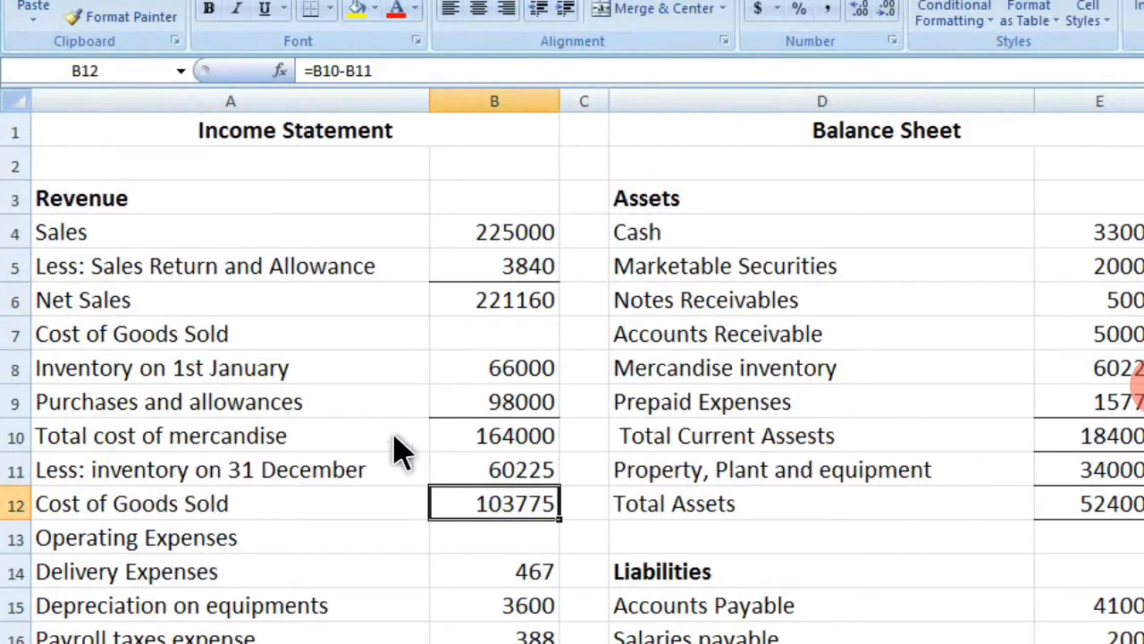
# Try to freeze the worksheet's panes with the Income Statement heading selected, and test how the sheet scrolls.
pyautogui.click(102, 141)
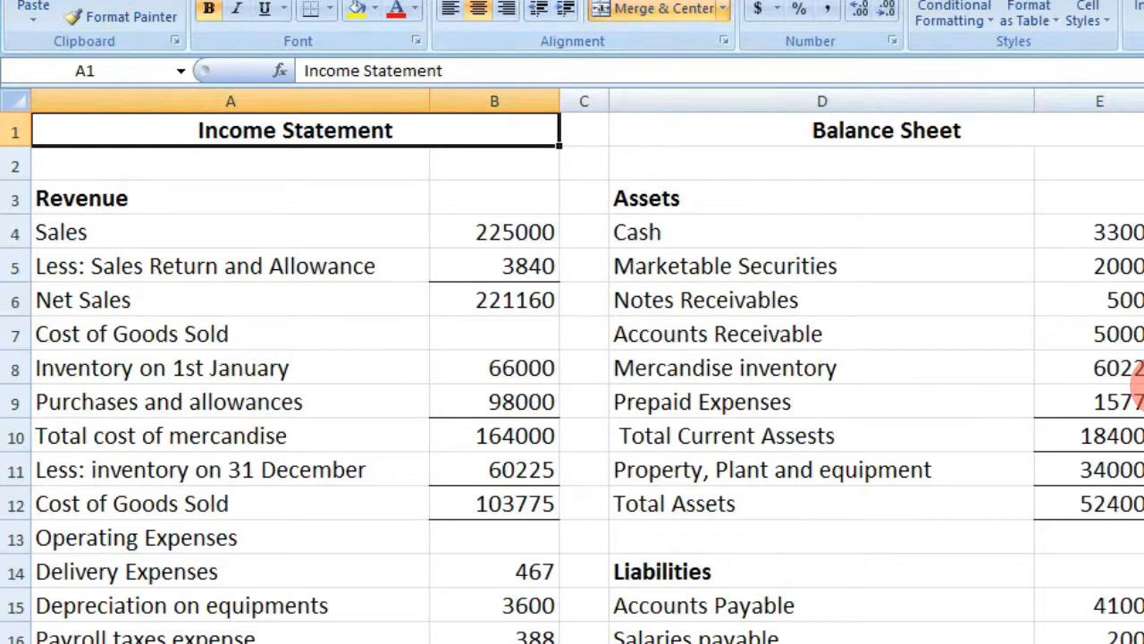
pyautogui.scroll(-1, 1140, 381)
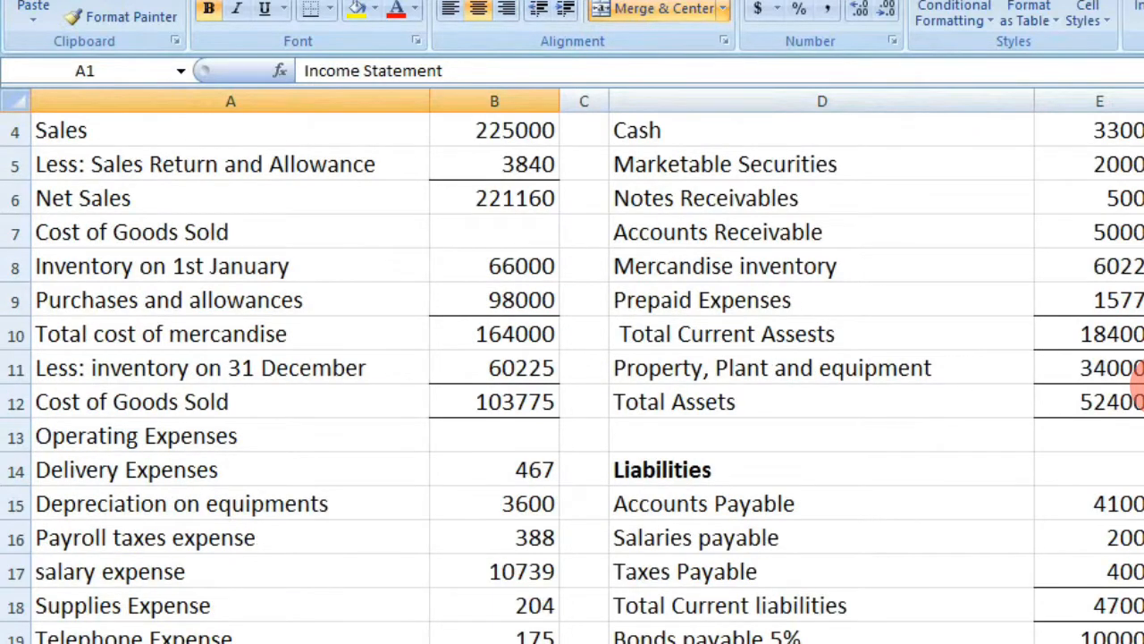
pyautogui.scroll(1, 1135, 340)
pyautogui.scroll(-3, 1133, 358)
pyautogui.scroll(3, 1133, 322)
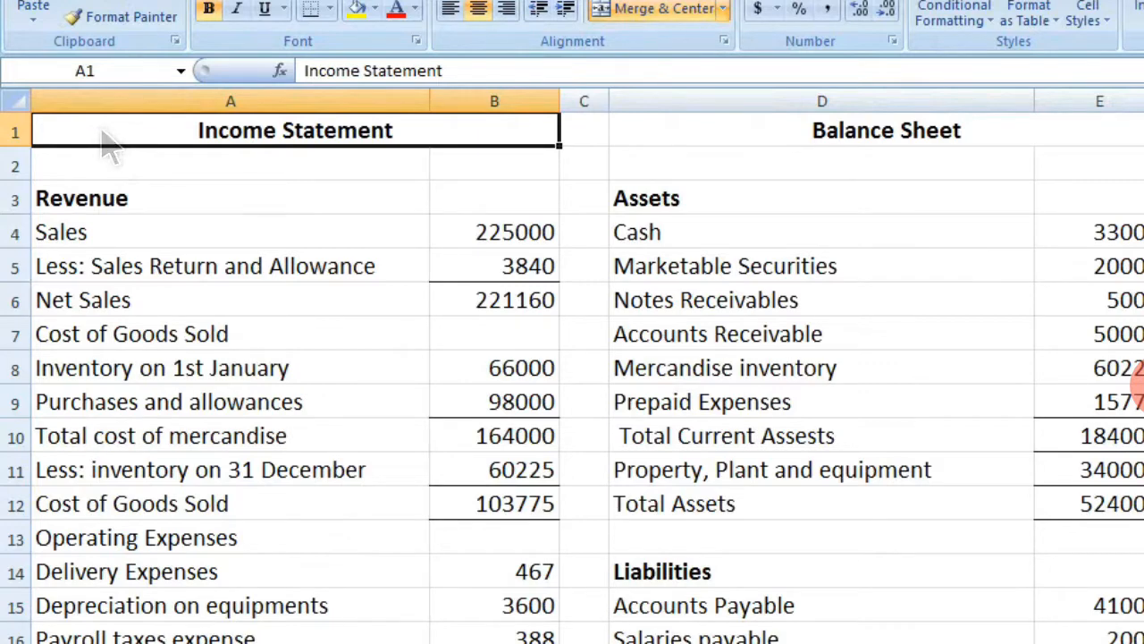
pyautogui.click(500, 0)
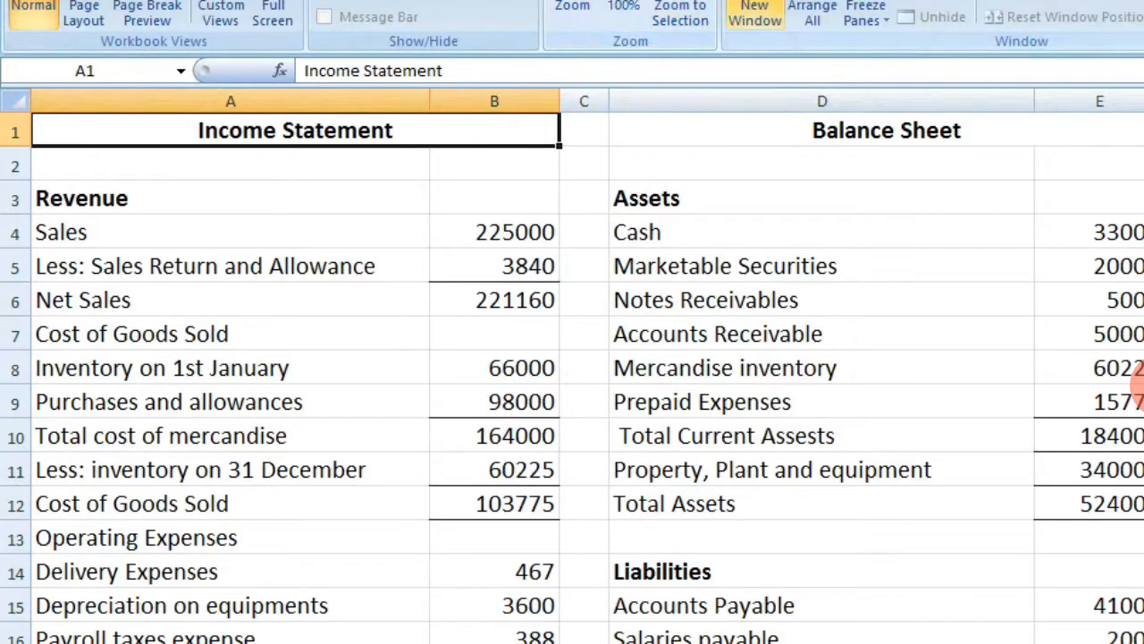
pyautogui.click(865, 13)
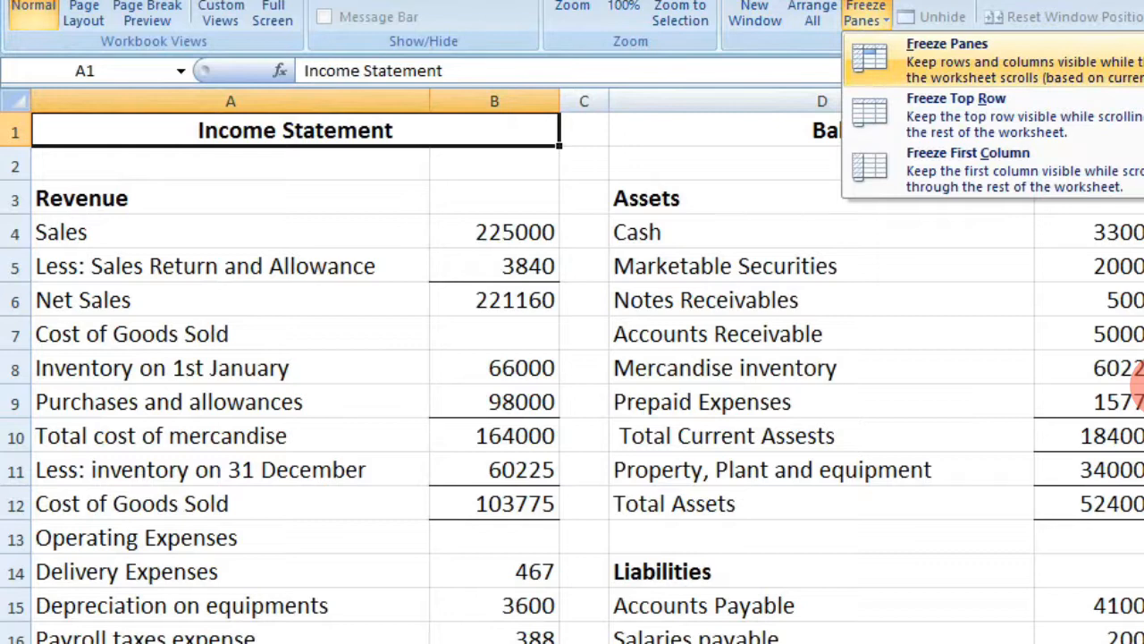
pyautogui.click(1059, 72)
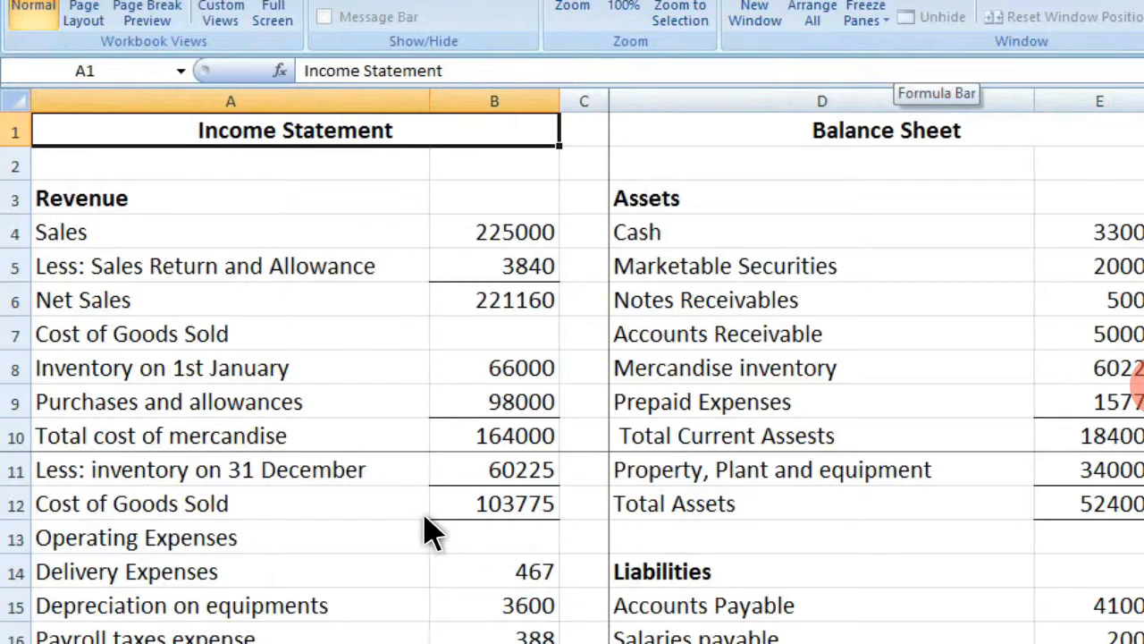
pyautogui.scroll(-2, 429, 532)
pyautogui.scroll(2, 429, 531)
pyautogui.scroll(-2, 429, 532)
pyautogui.scroll(2, 429, 531)
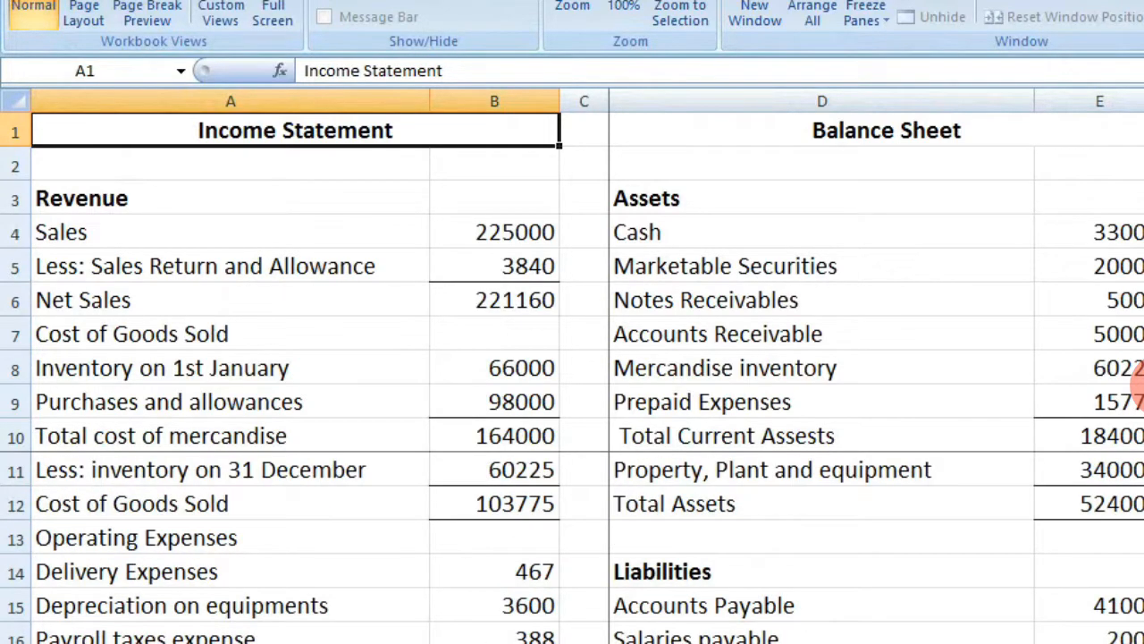
pyautogui.scroll(-5, 1135, 382)
pyautogui.scroll(5, 1135, 383)
# Unfreeze the panes of the income statement worksheet.
pyautogui.click(587, 139)
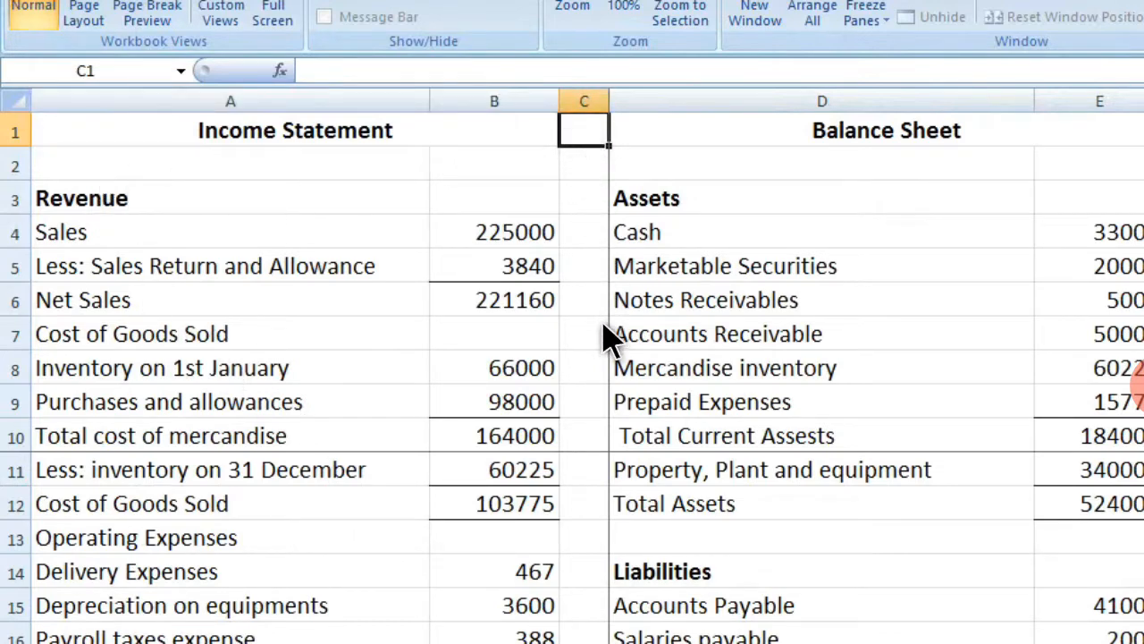
pyautogui.hotkey('alt', 'w')
pyautogui.press('f')
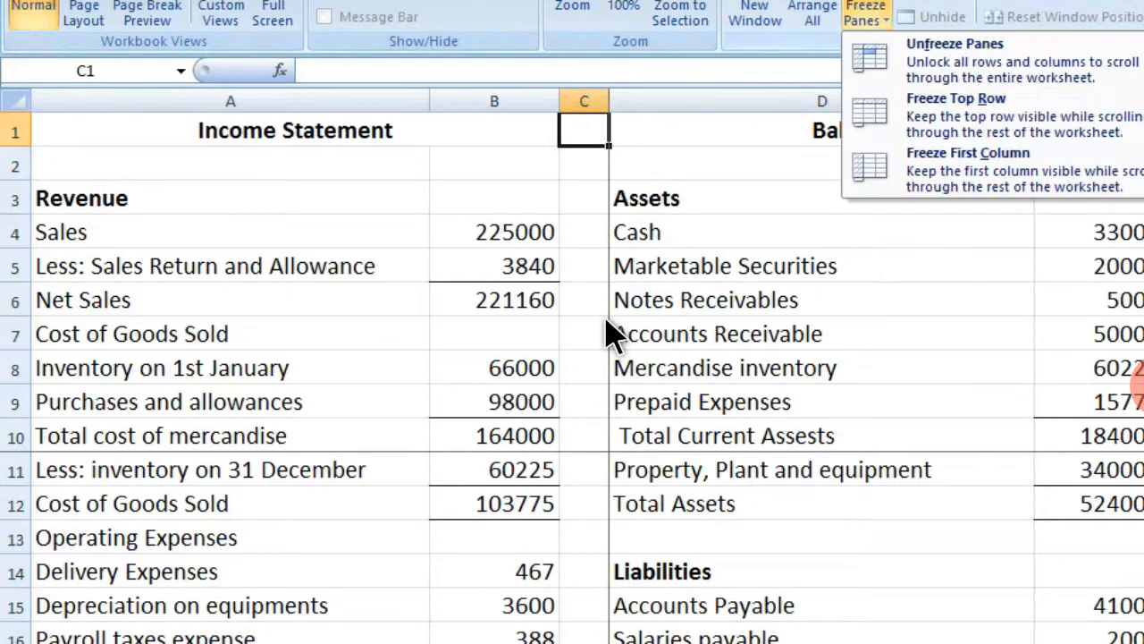
pyautogui.click(908, 64)
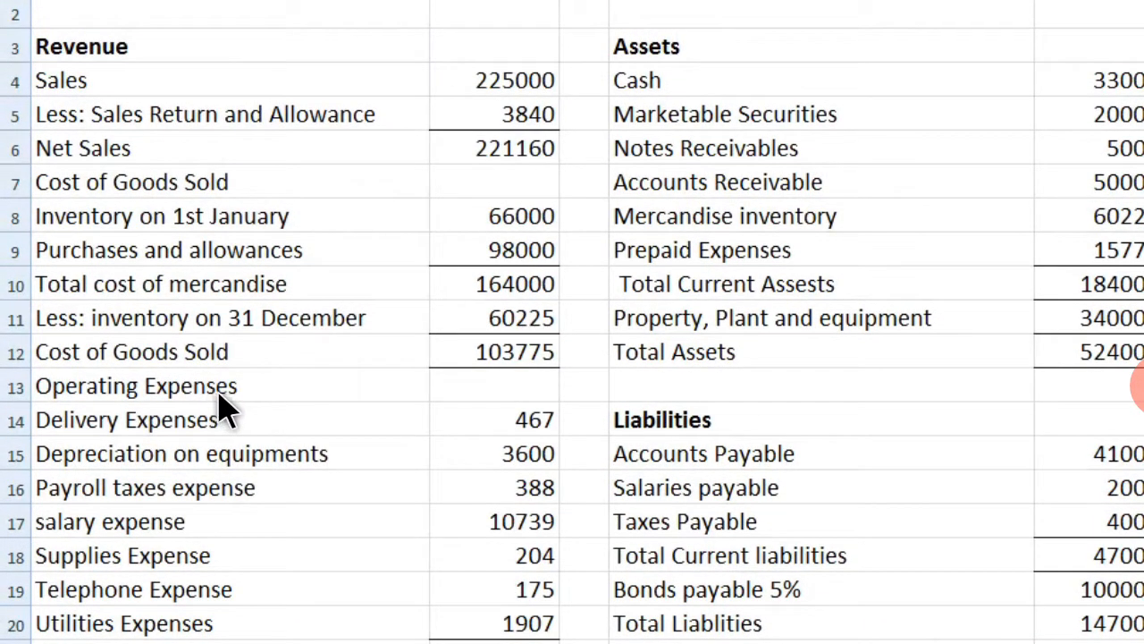
# Examine the operating expenses and the formula that totals them in B21, leaving the formula as it is.
pyautogui.click(219, 394)
pyautogui.scroll(-1, 219, 394)
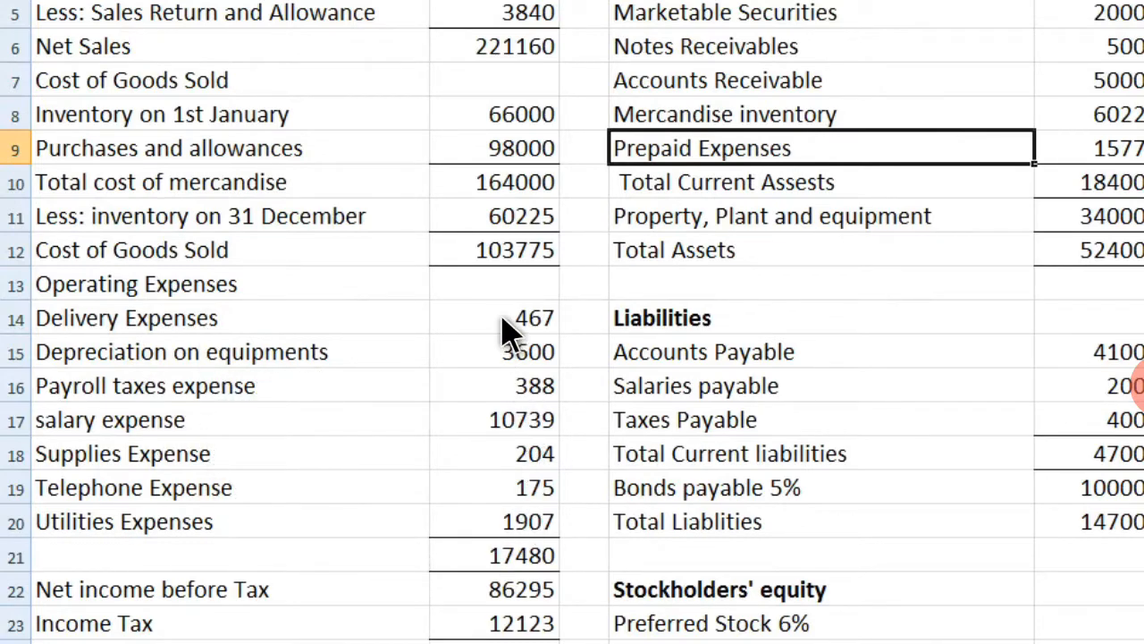
pyautogui.click(533, 563)
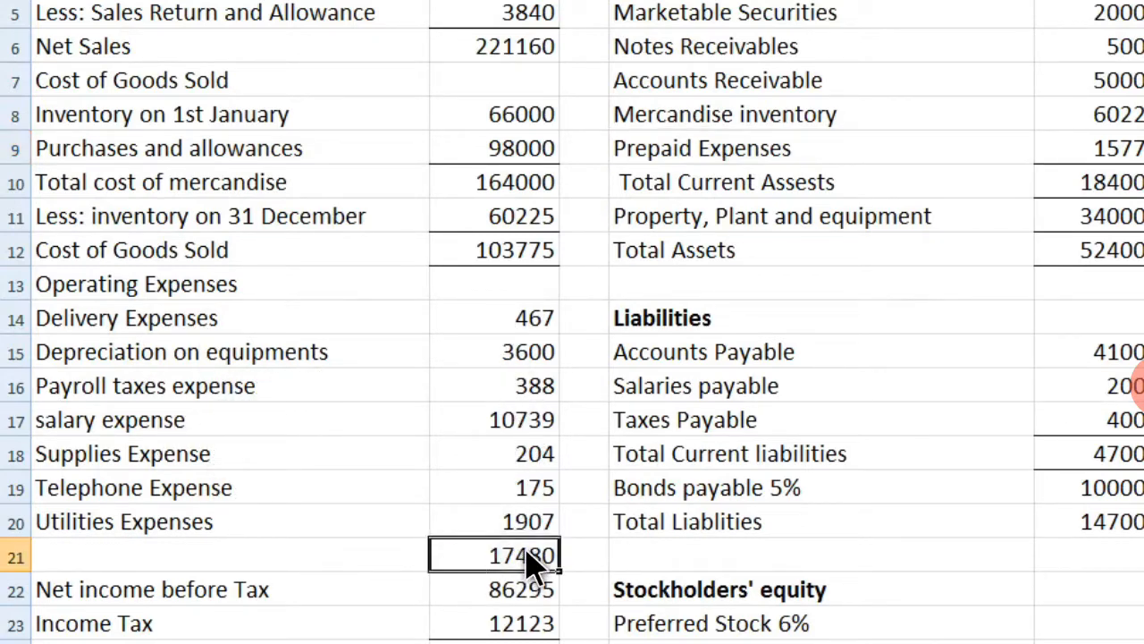
pyautogui.click(229, 216)
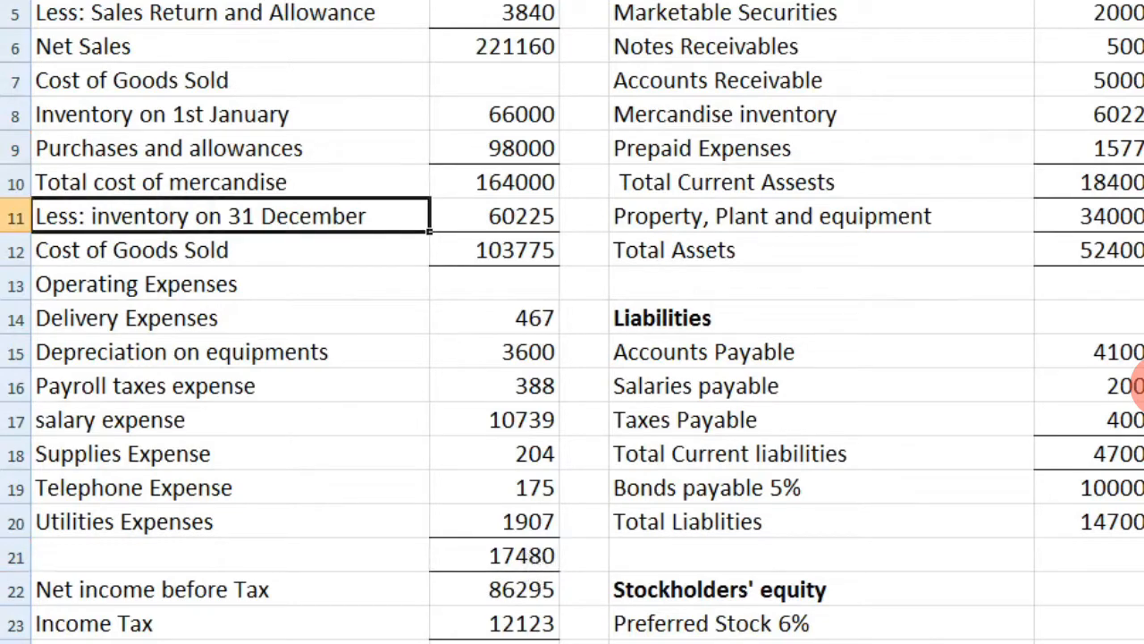
pyautogui.click(502, 565)
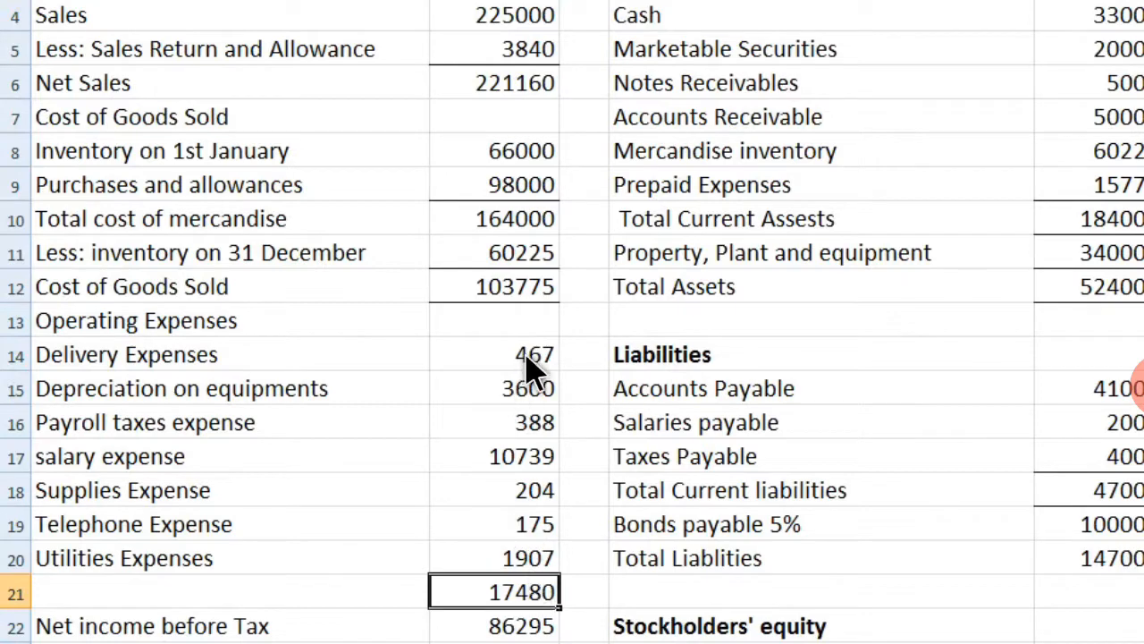
pyautogui.doubleClick(527, 595)
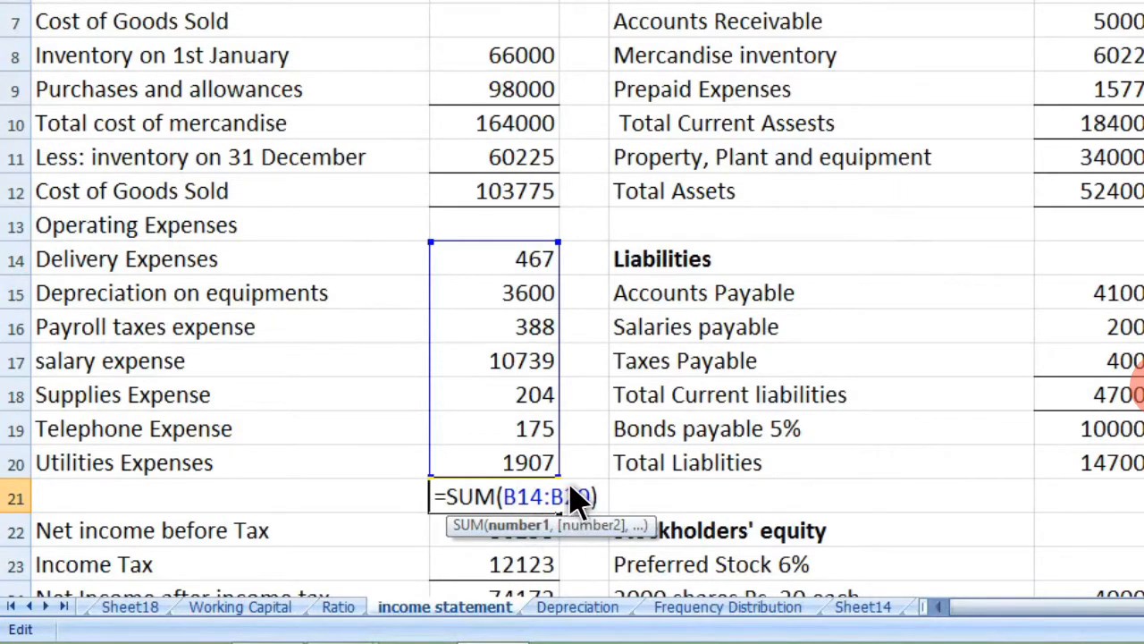
pyautogui.press('Return')
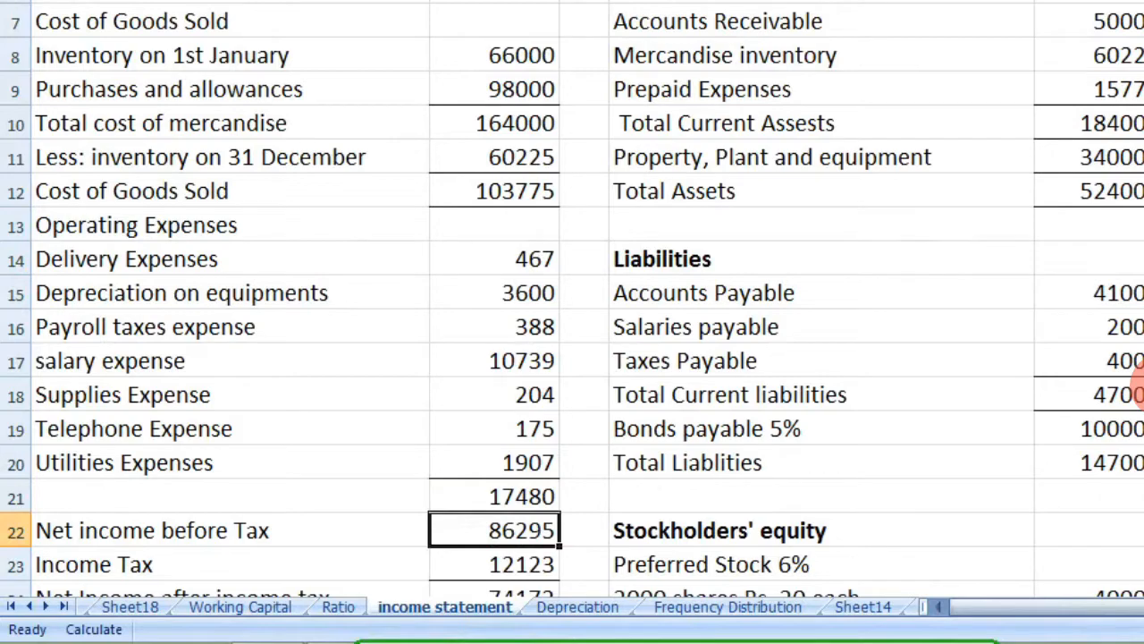
# Examine the income tax in B23 and the formula for net income after income tax in B24.
pyautogui.scroll(-3, 577, 501)
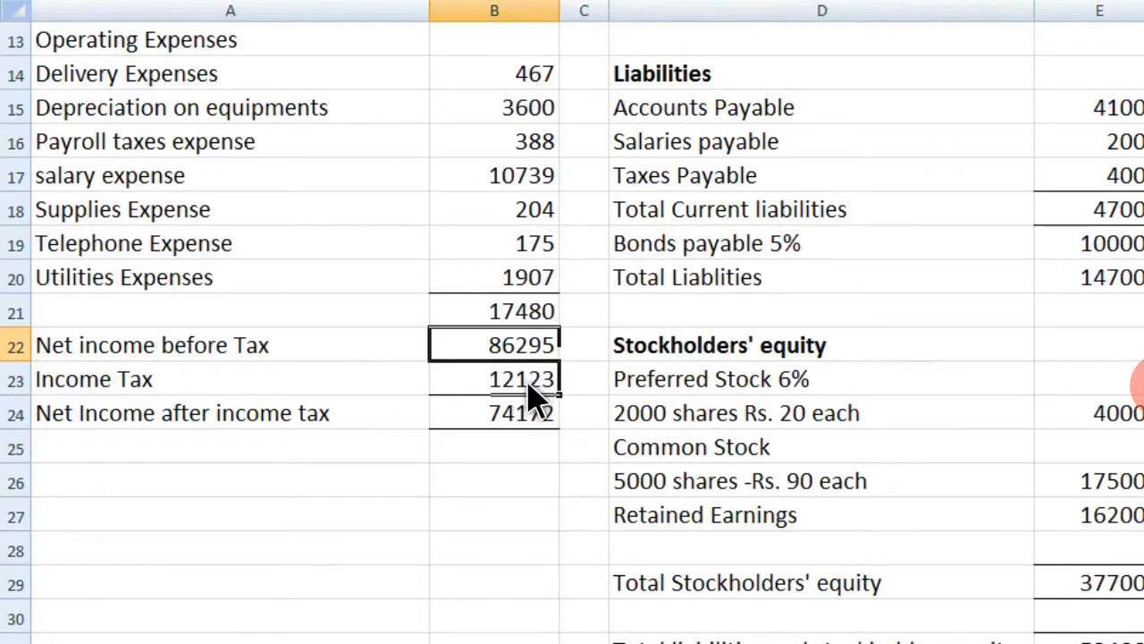
pyautogui.click(529, 386)
pyautogui.click(531, 416)
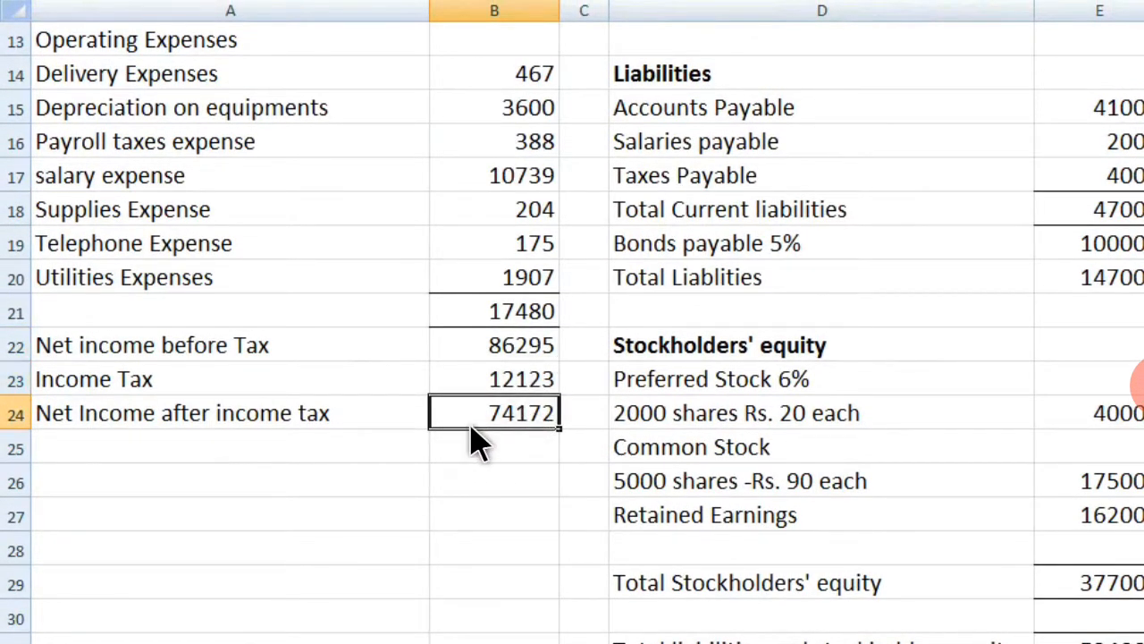
pyautogui.doubleClick(493, 418)
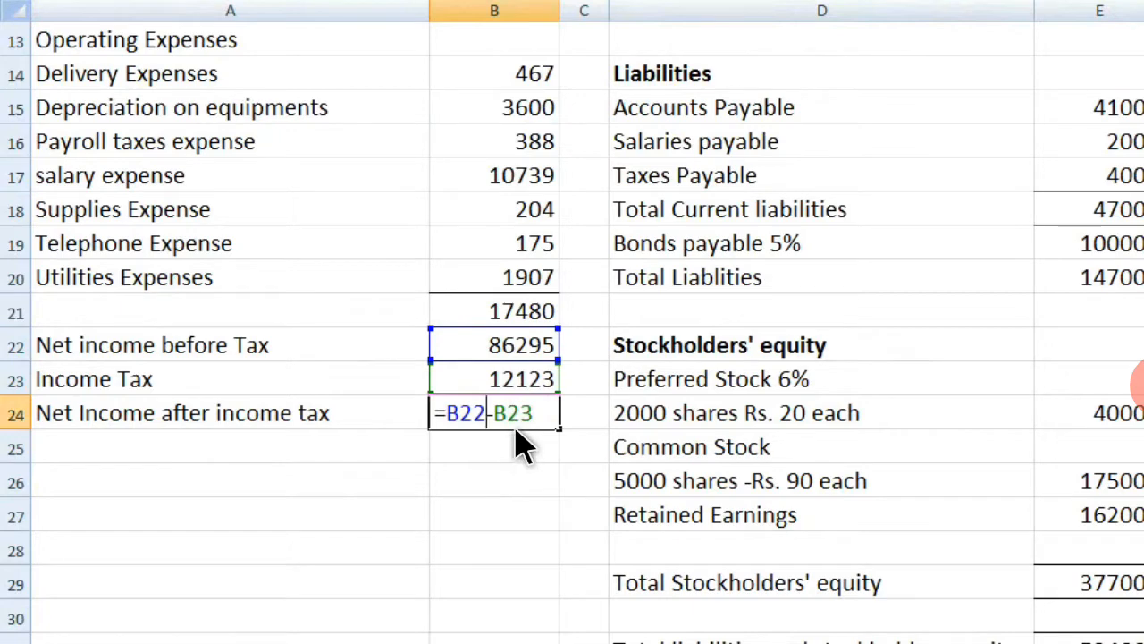
pyautogui.press('Return')
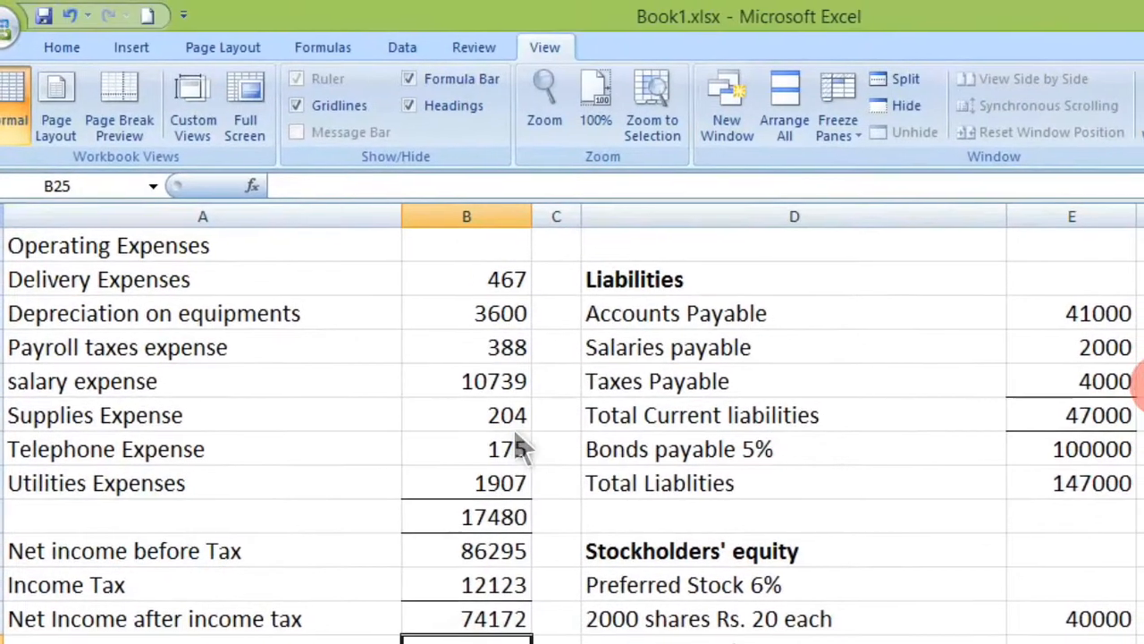
# Examine the balance sheet's assets, including total current assets in E10 and total assets in E12.
pyautogui.scroll(4, 629, 473)
pyautogui.scroll(-1, 628, 473)
pyautogui.scroll(1, 628, 474)
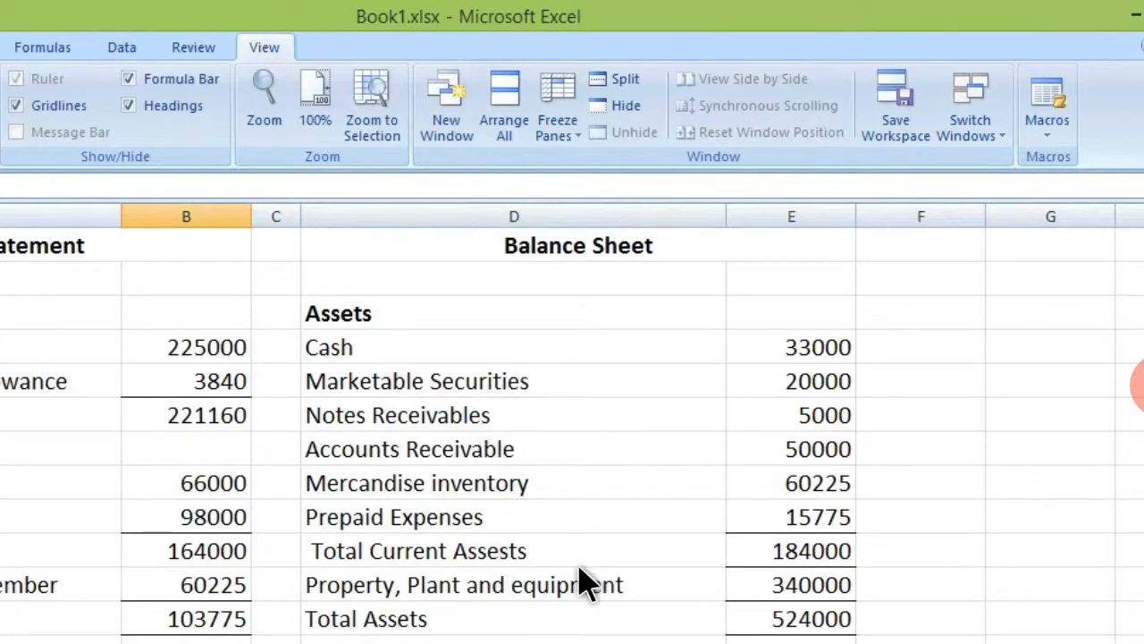
pyautogui.click(797, 558)
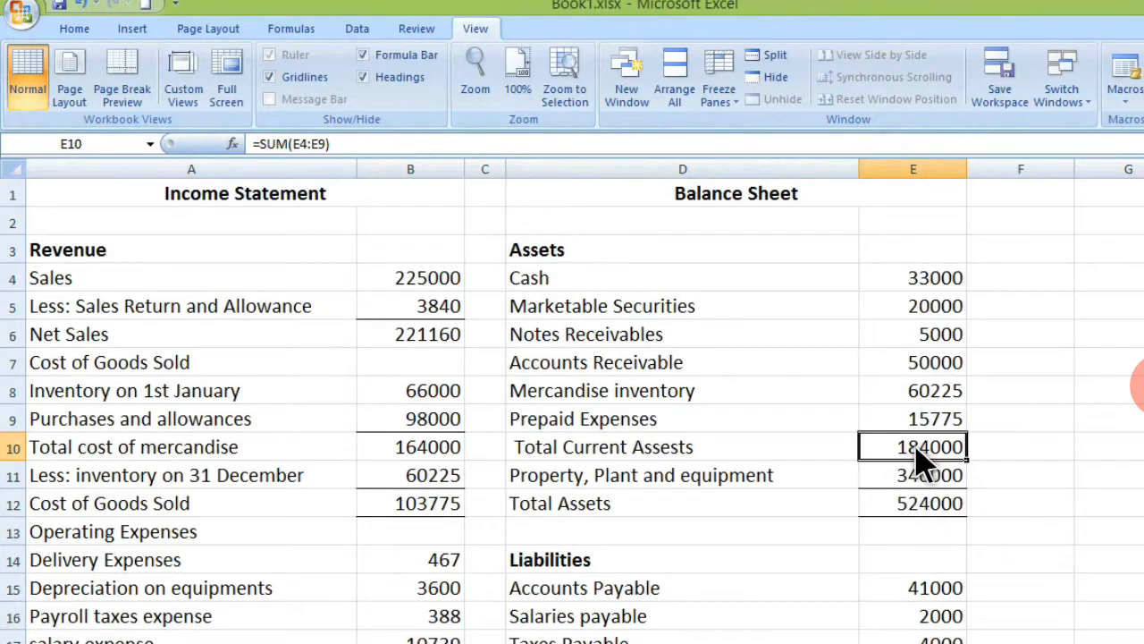
pyautogui.click(926, 507)
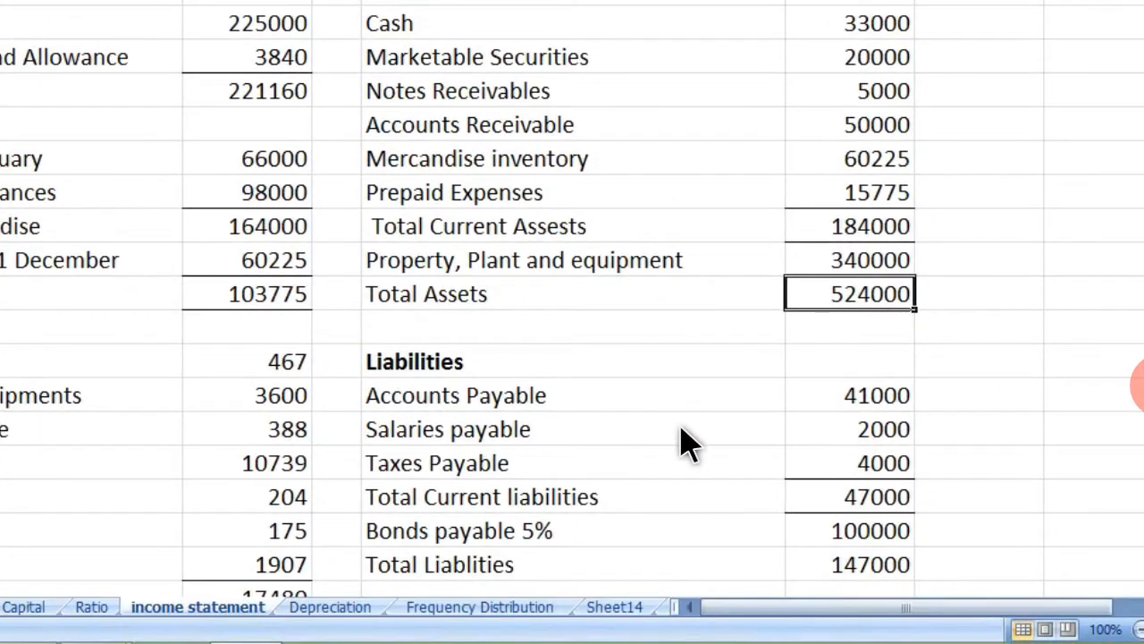
# Examine the liabilities and the formulas for total current liabilities in E18 and total liabilities in E20.
pyautogui.scroll(-2, 696, 438)
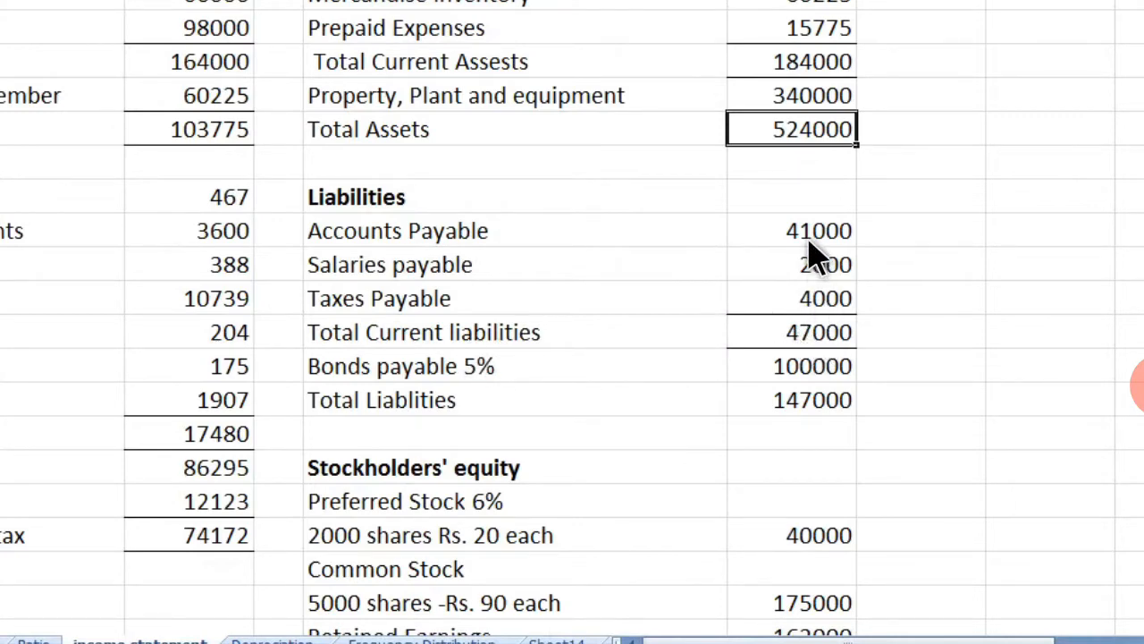
pyautogui.click(809, 343)
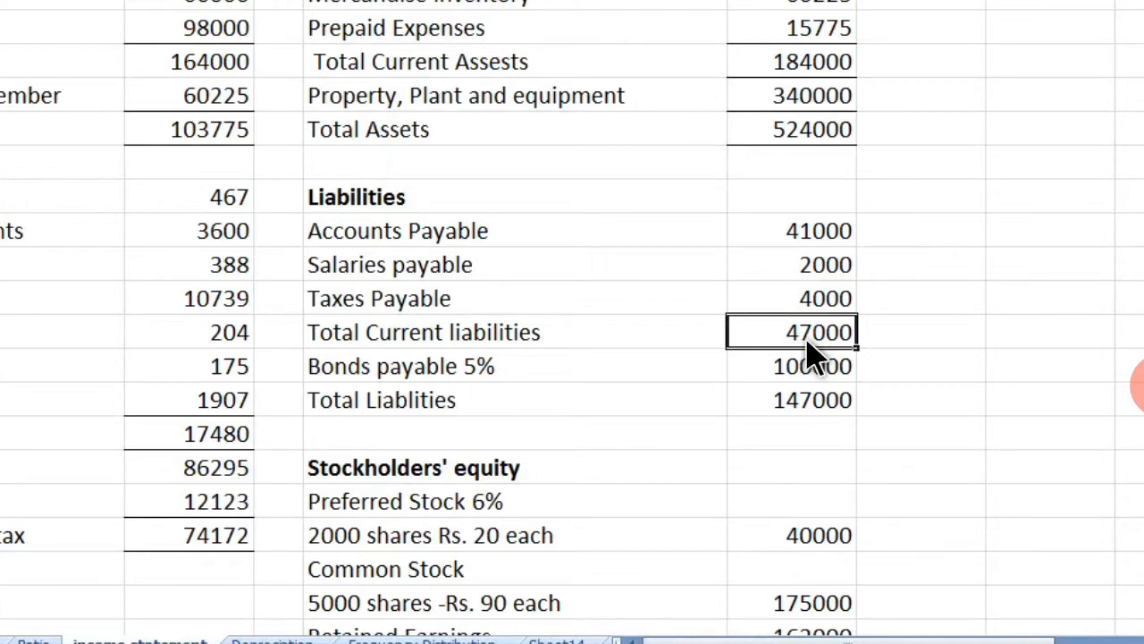
pyautogui.doubleClick(791, 339)
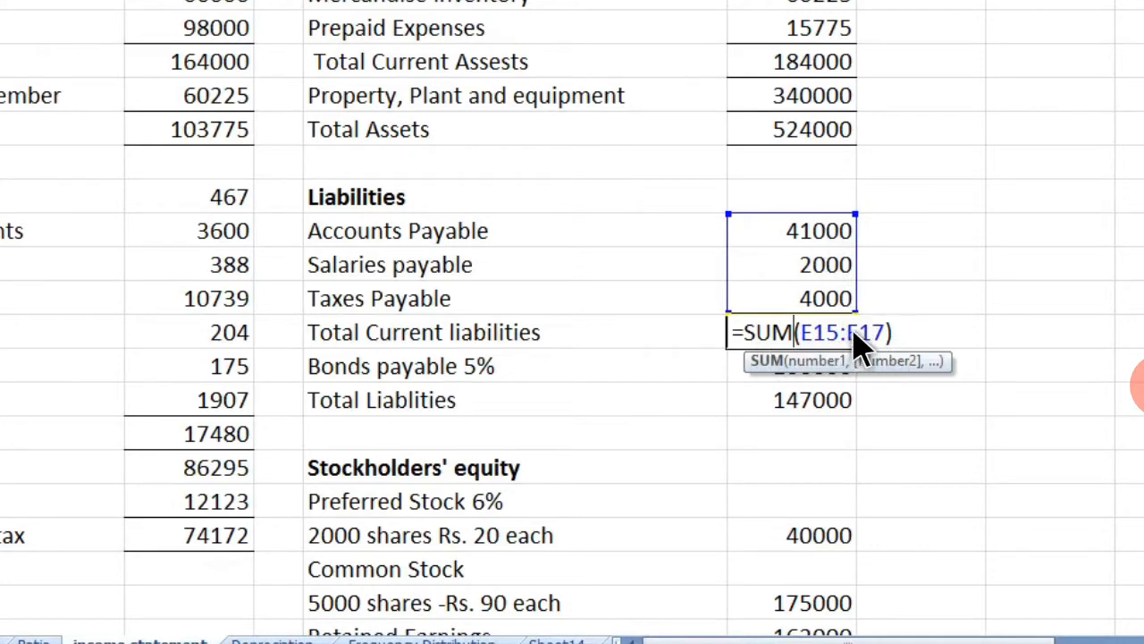
pyautogui.press('Return')
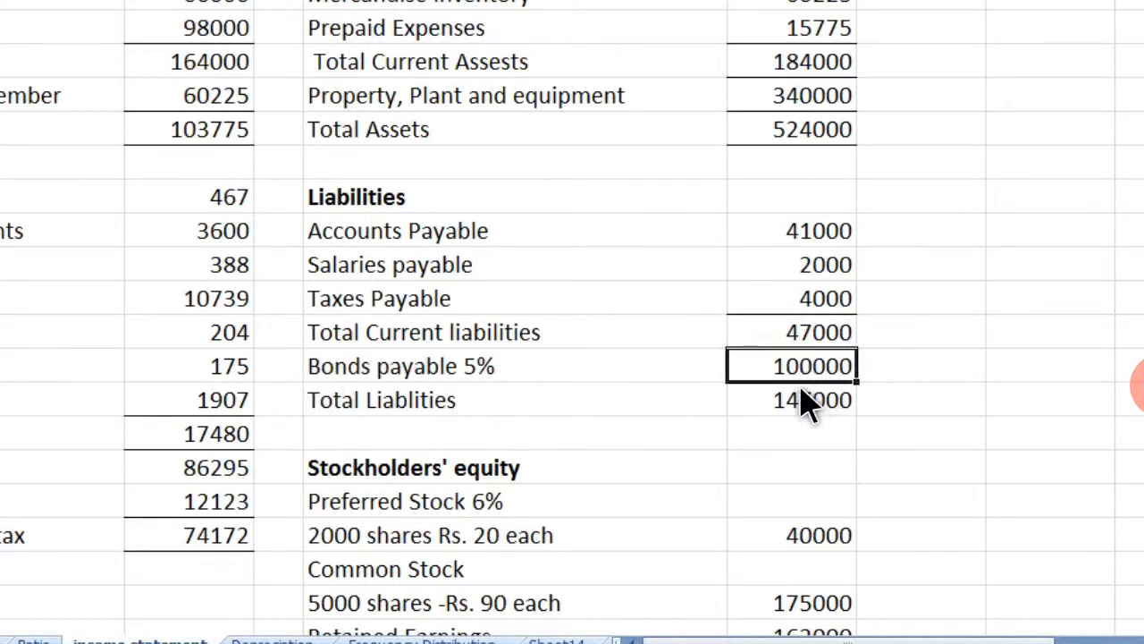
pyautogui.click(810, 404)
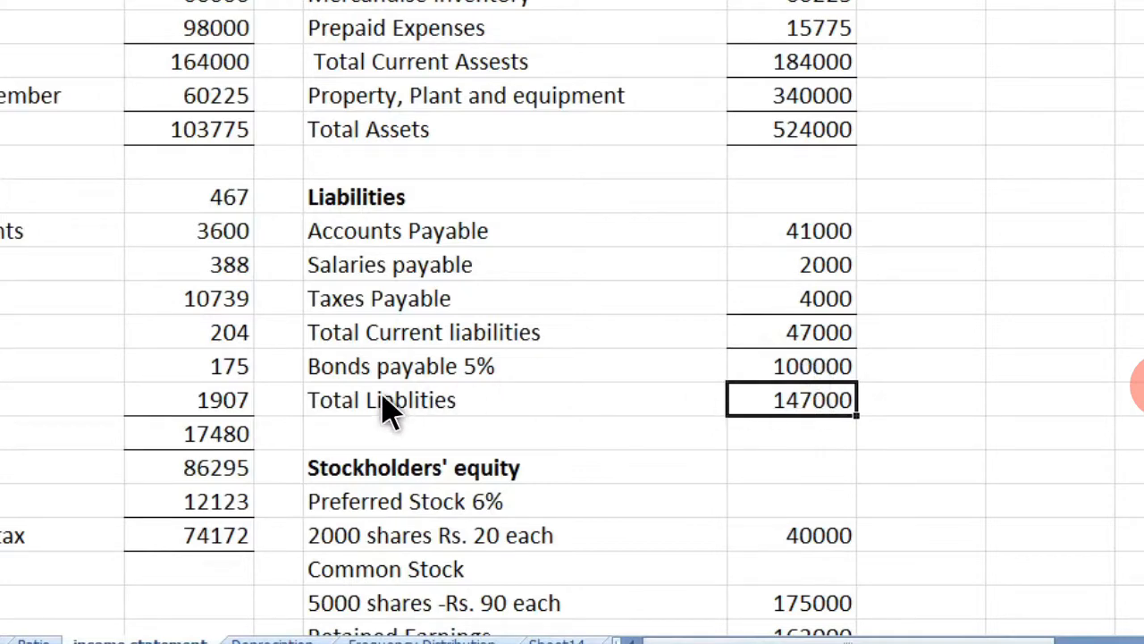
pyautogui.doubleClick(829, 404)
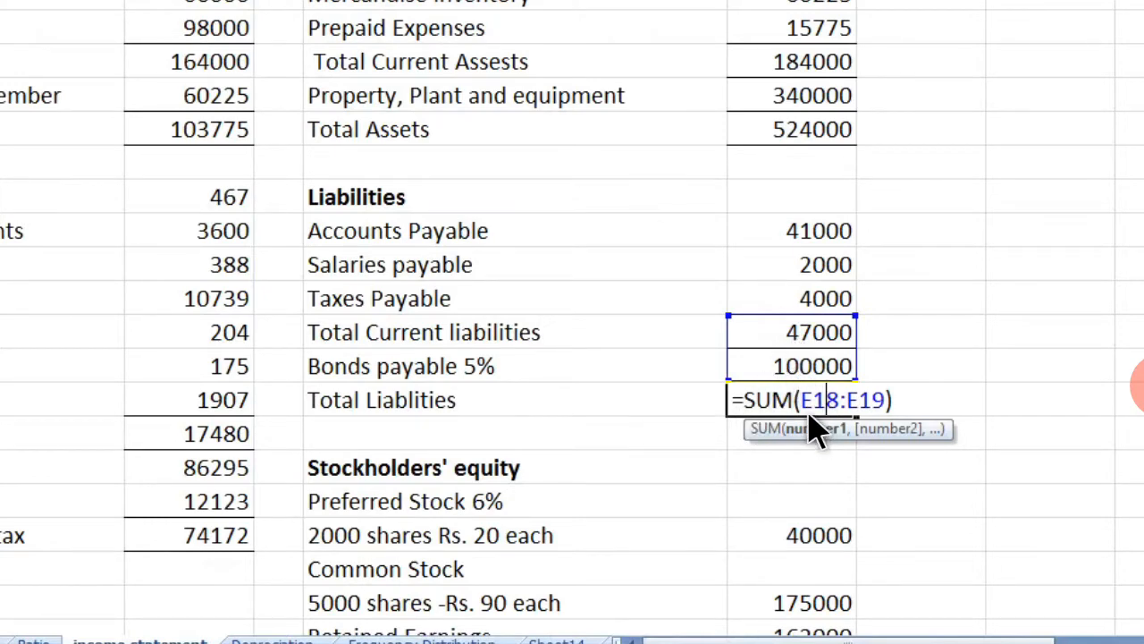
pyautogui.hotkey('ctrl', 'Return')
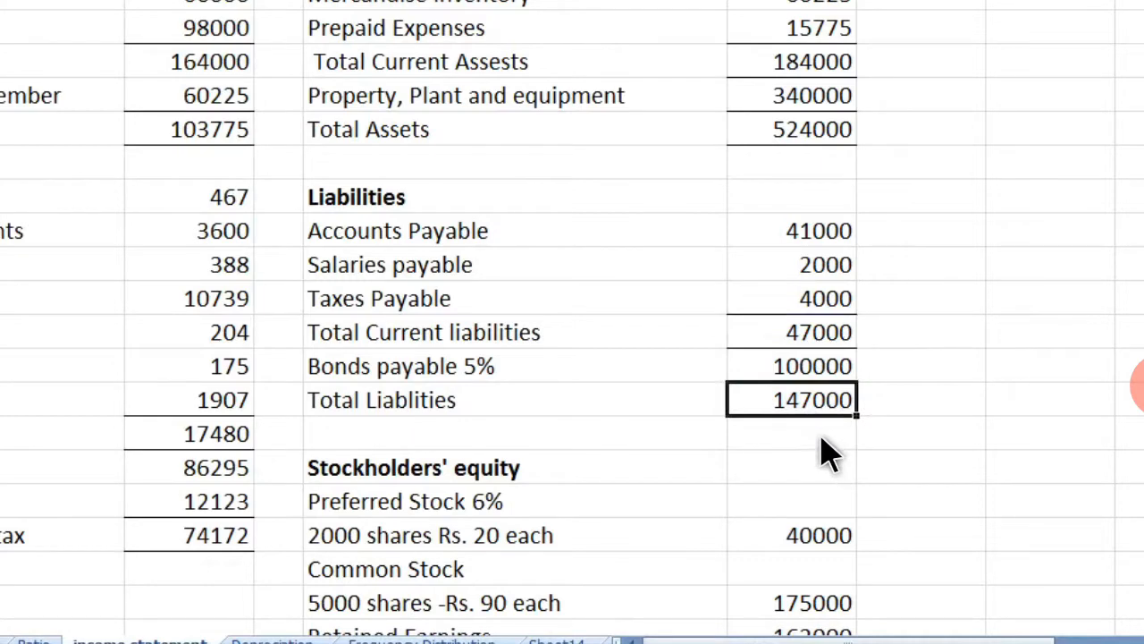
# Examine the preferred stock entry under Stockholders' equity and the formula for total stockholders' equity in E29.
pyautogui.scroll(-2, 831, 438)
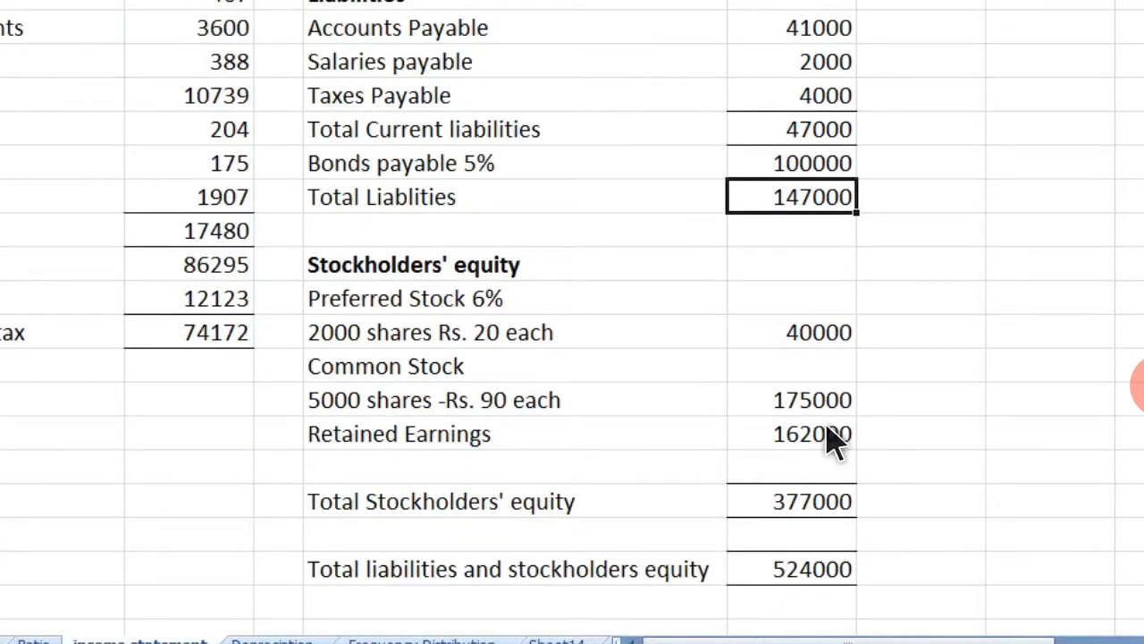
pyautogui.click(515, 298)
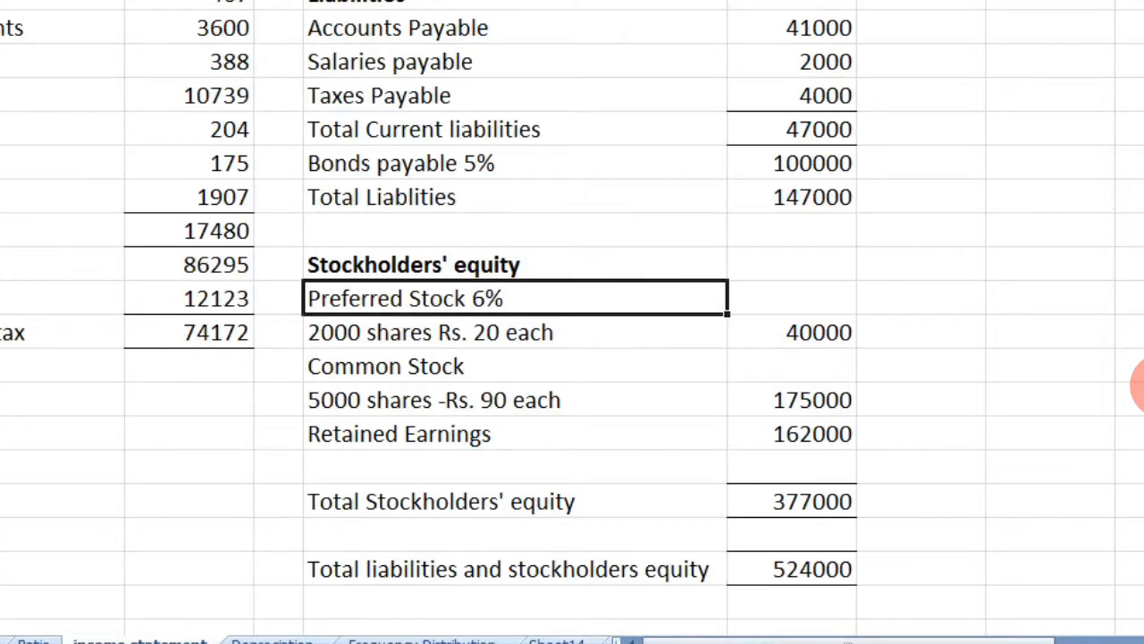
pyautogui.press('Down')
pyautogui.press('Right')
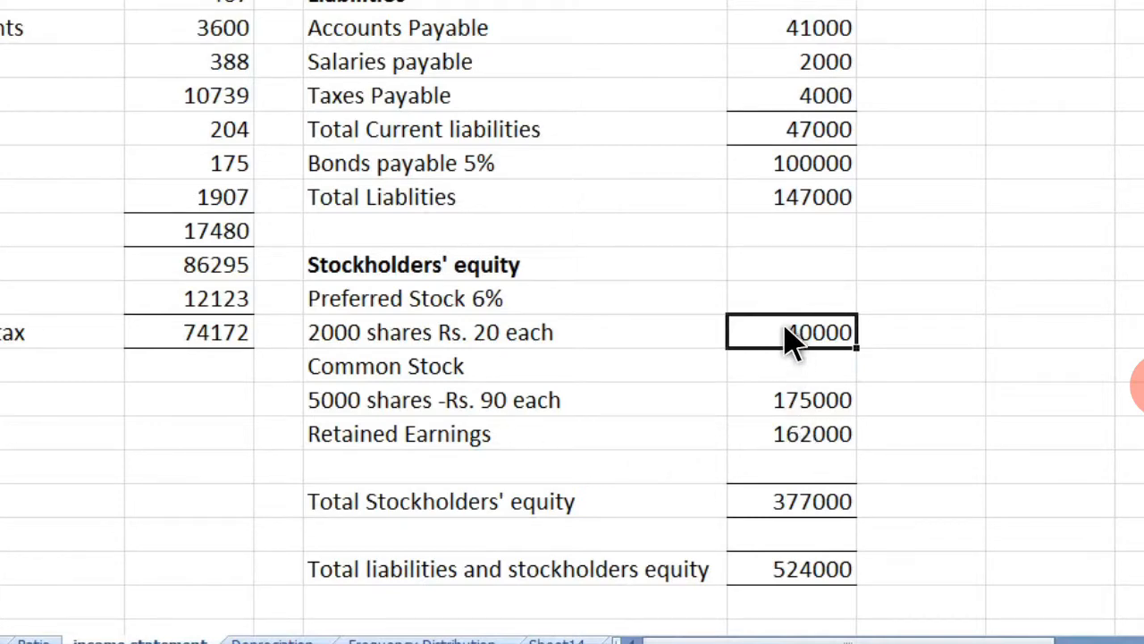
pyautogui.click(810, 511)
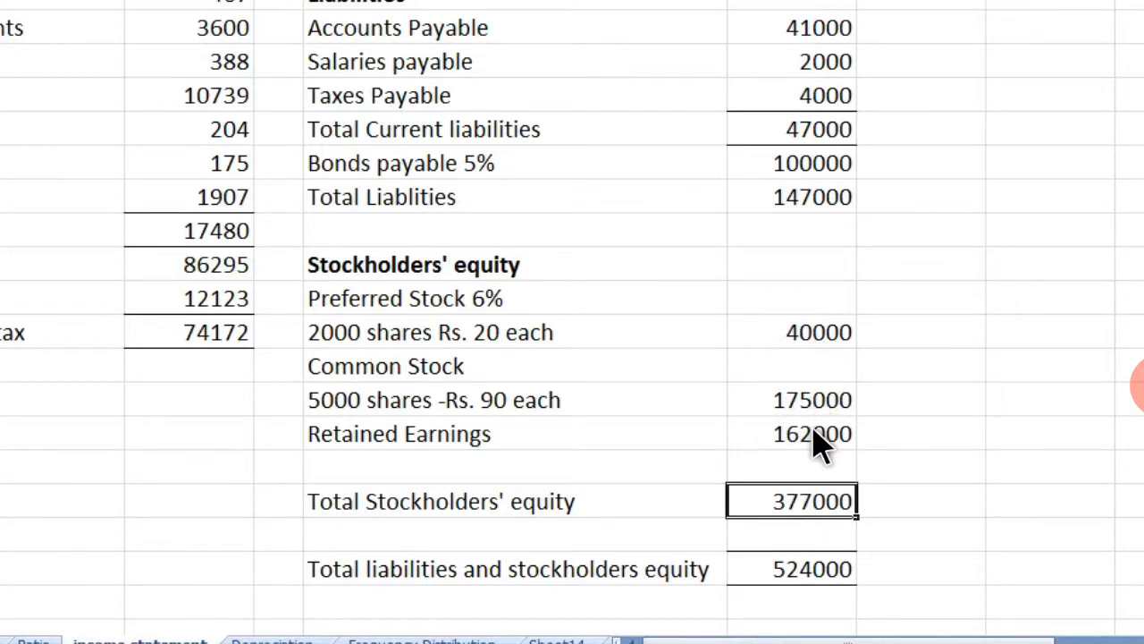
pyautogui.doubleClick(798, 508)
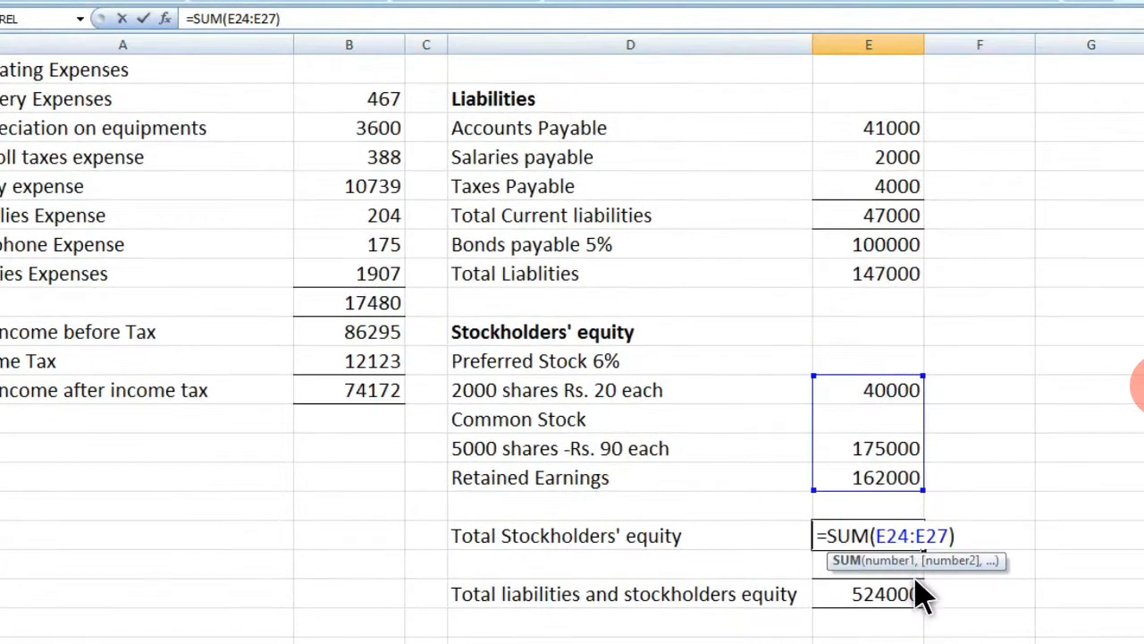
pyautogui.press('Return')
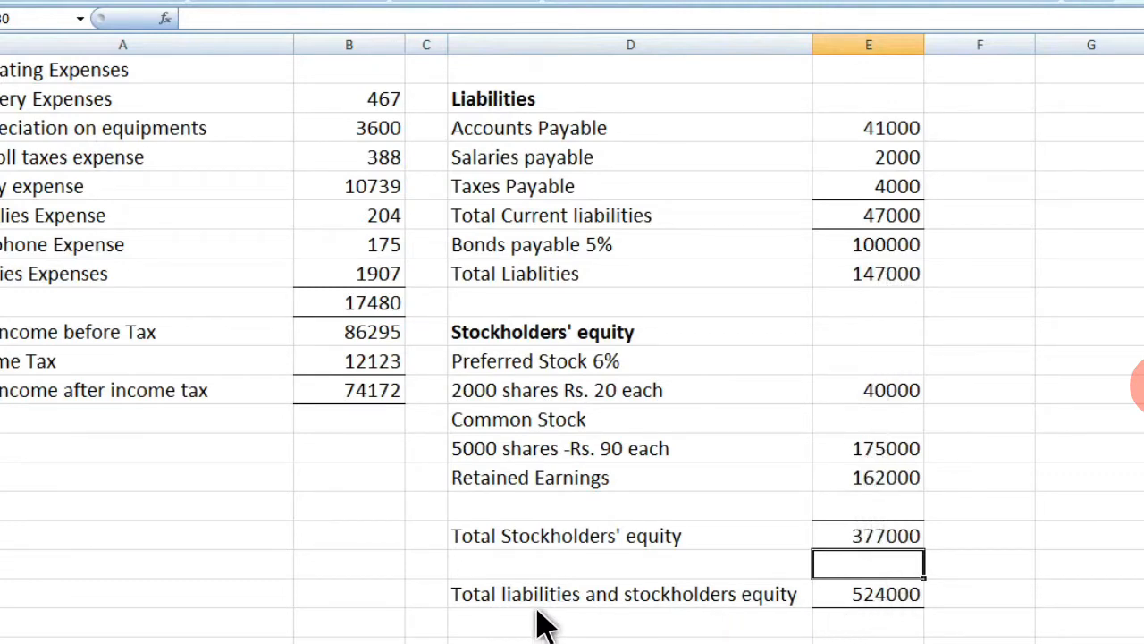
# Examine the formula for total liabilities and stockholders' equity in E31.
pyautogui.click(864, 606)
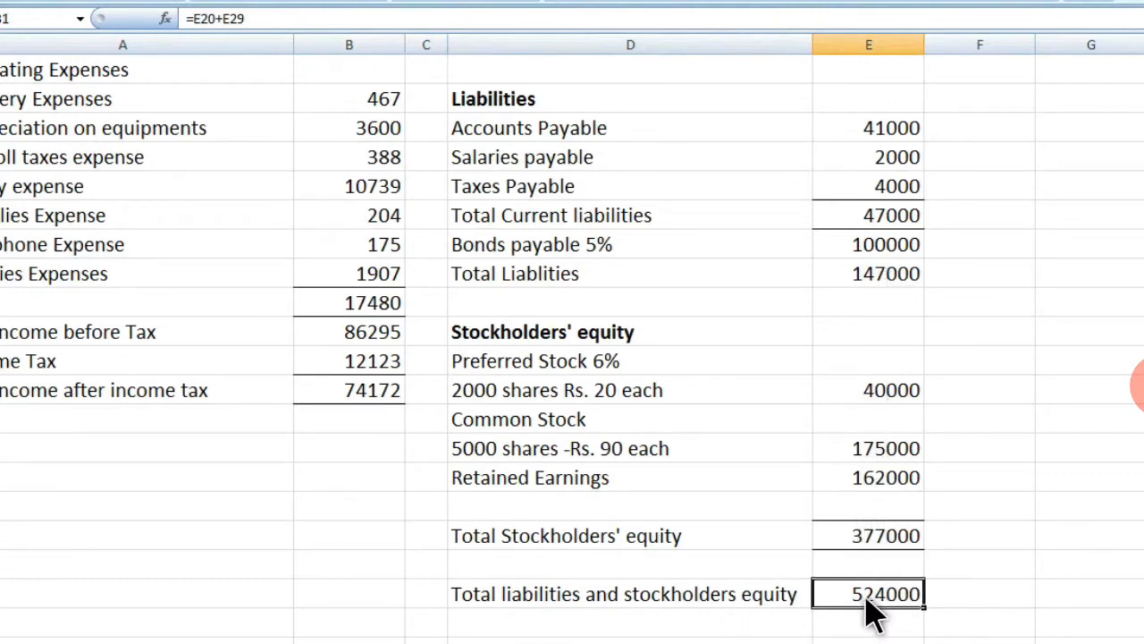
pyautogui.doubleClick(875, 601)
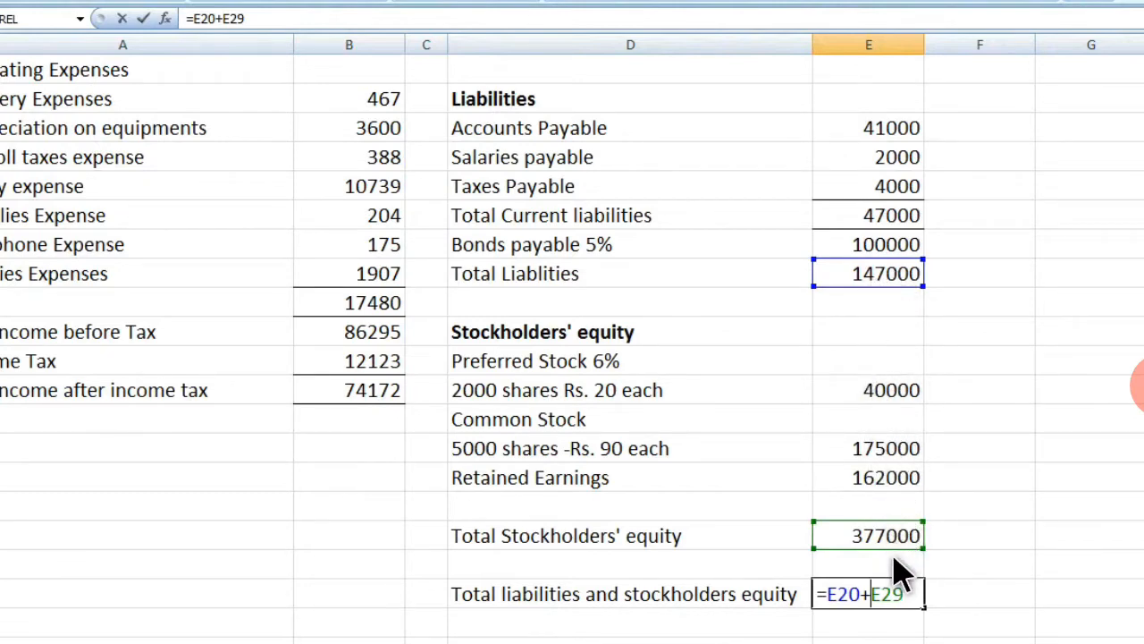
pyautogui.press('Left')
pyautogui.press('Left')
pyautogui.press('Left')
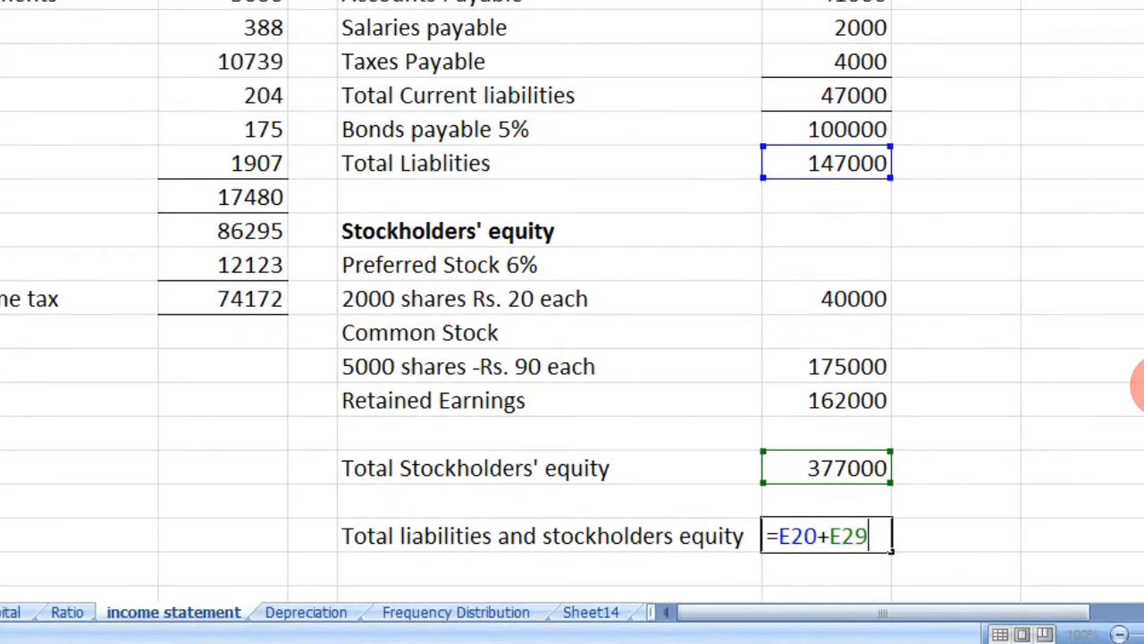
pyautogui.hotkey('ctrl', 'Return')
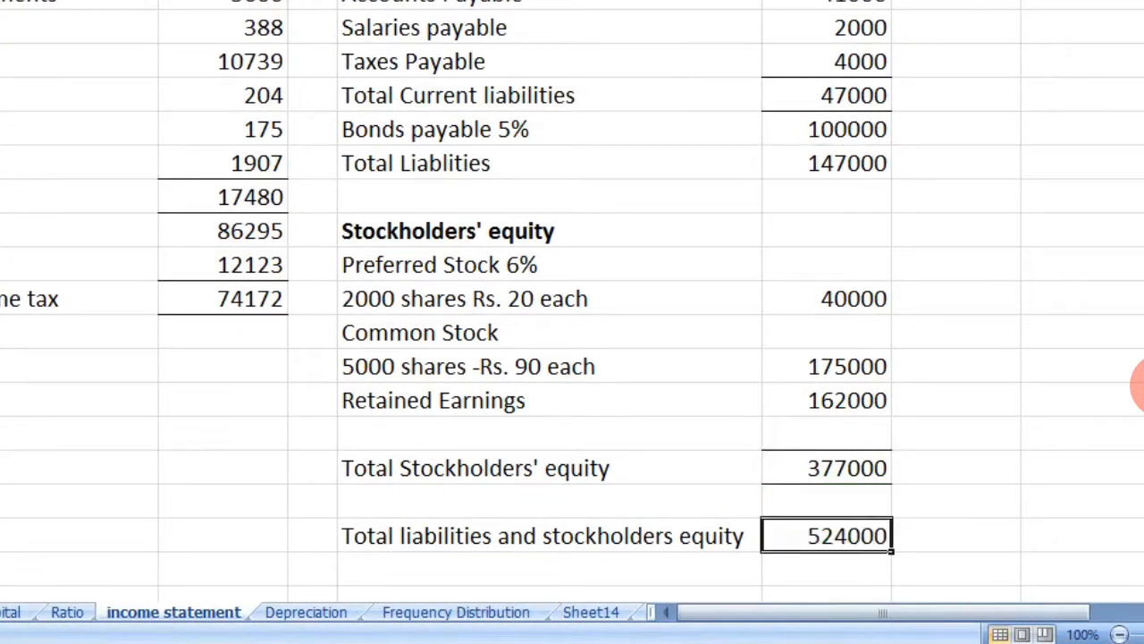
# Enter =SUM(E20,E29) in F31 to add total liabilities and total stockholders' equity with the SUM function.
pyautogui.press('Right')
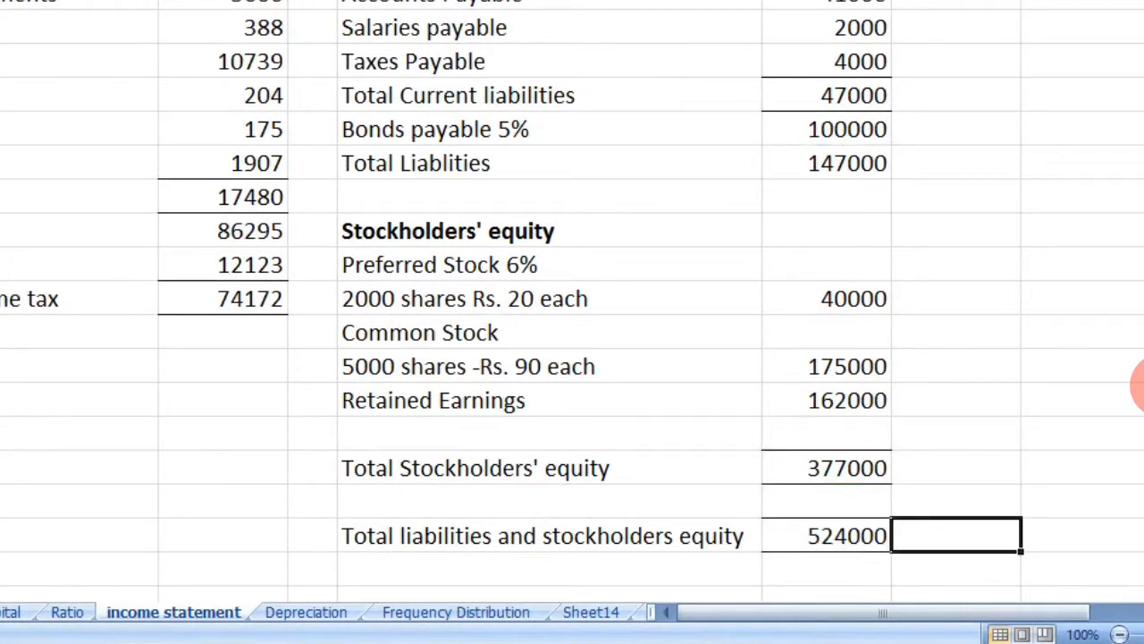
pyautogui.write('=sum')
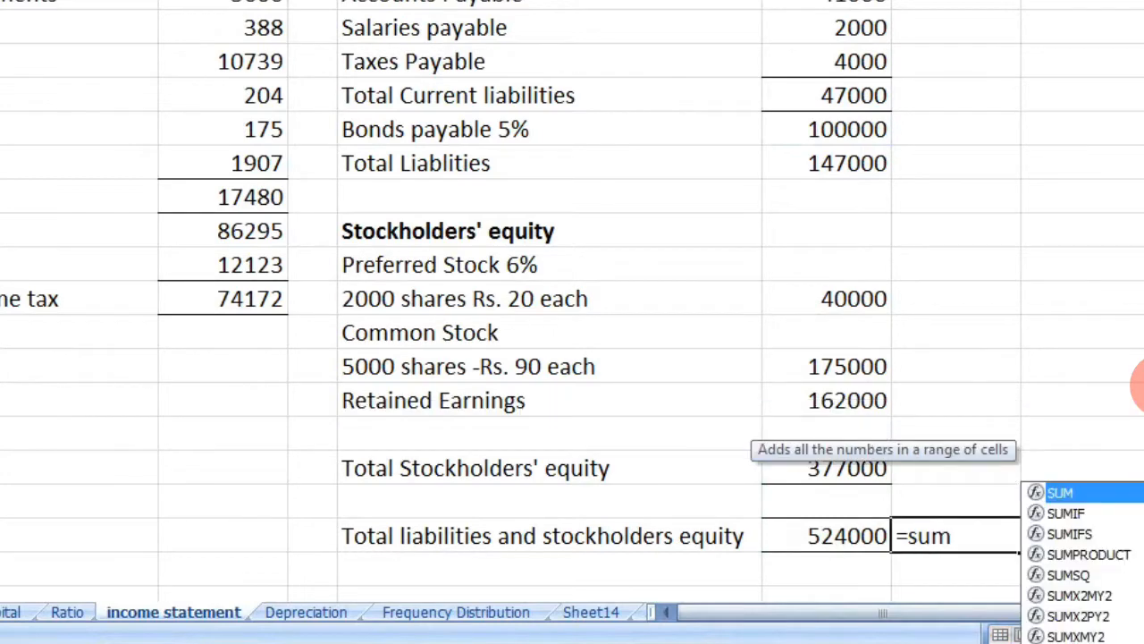
pyautogui.write('(')
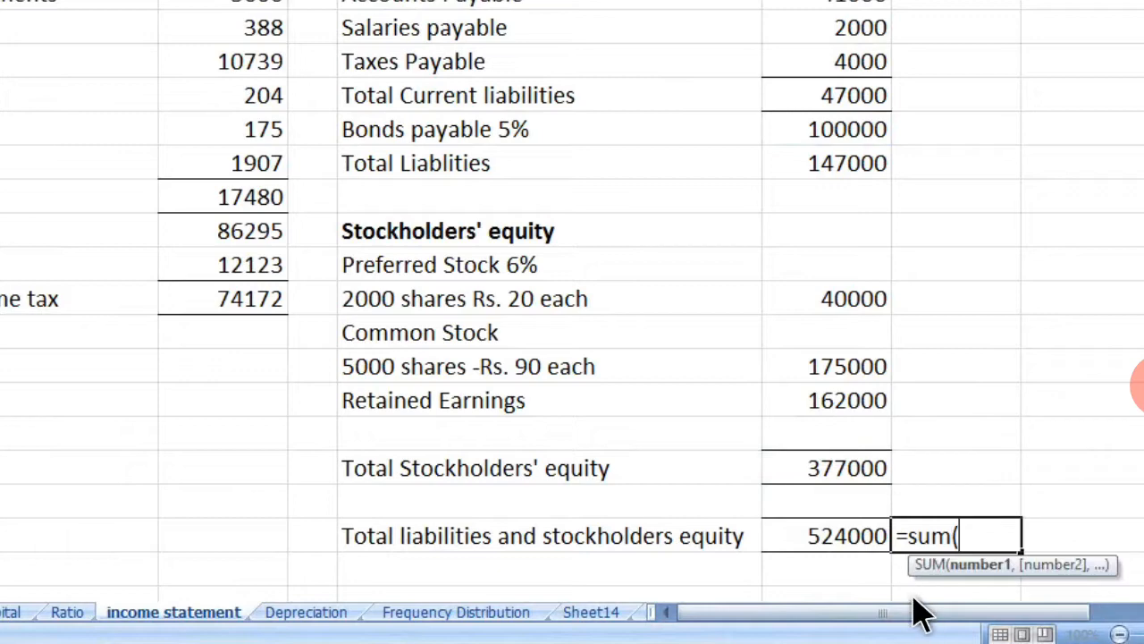
pyautogui.click(851, 182)
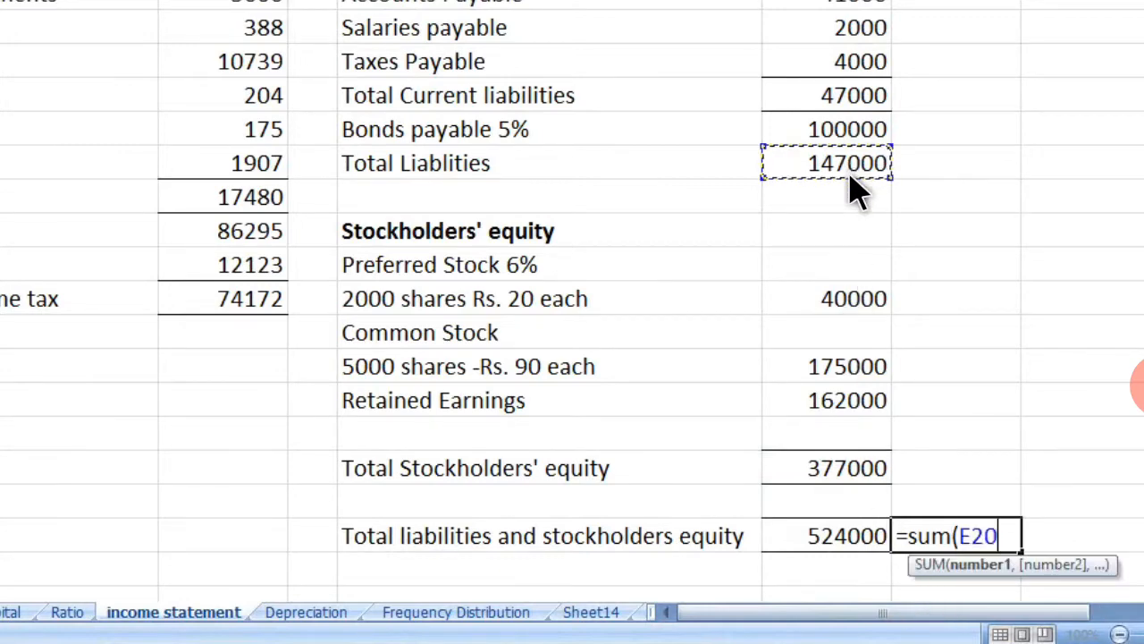
pyautogui.write(',')
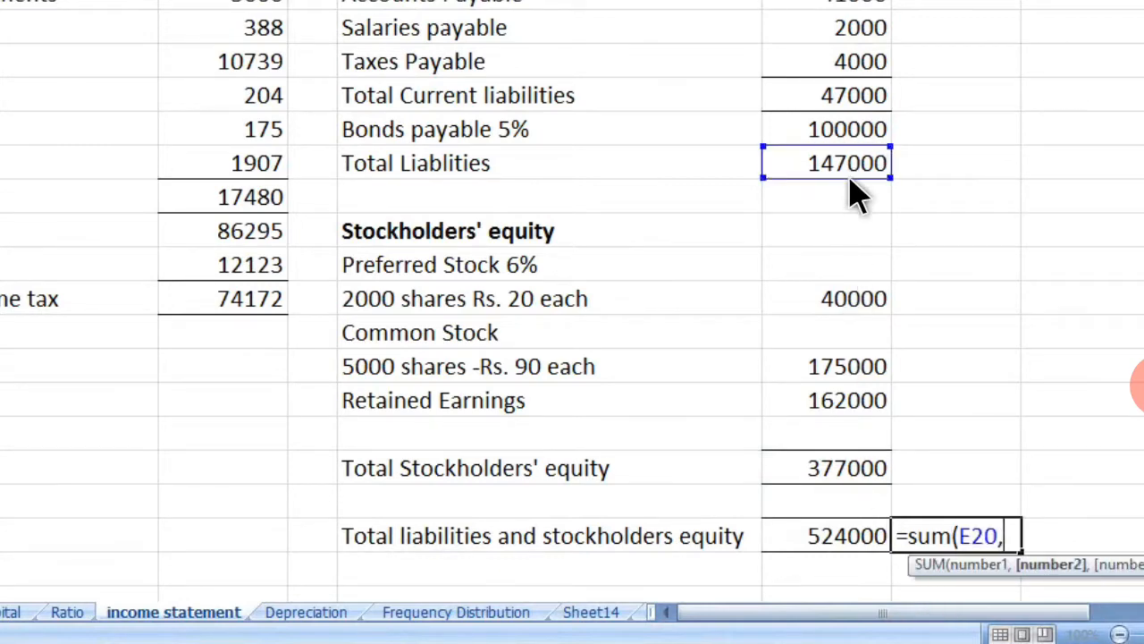
pyautogui.click(856, 475)
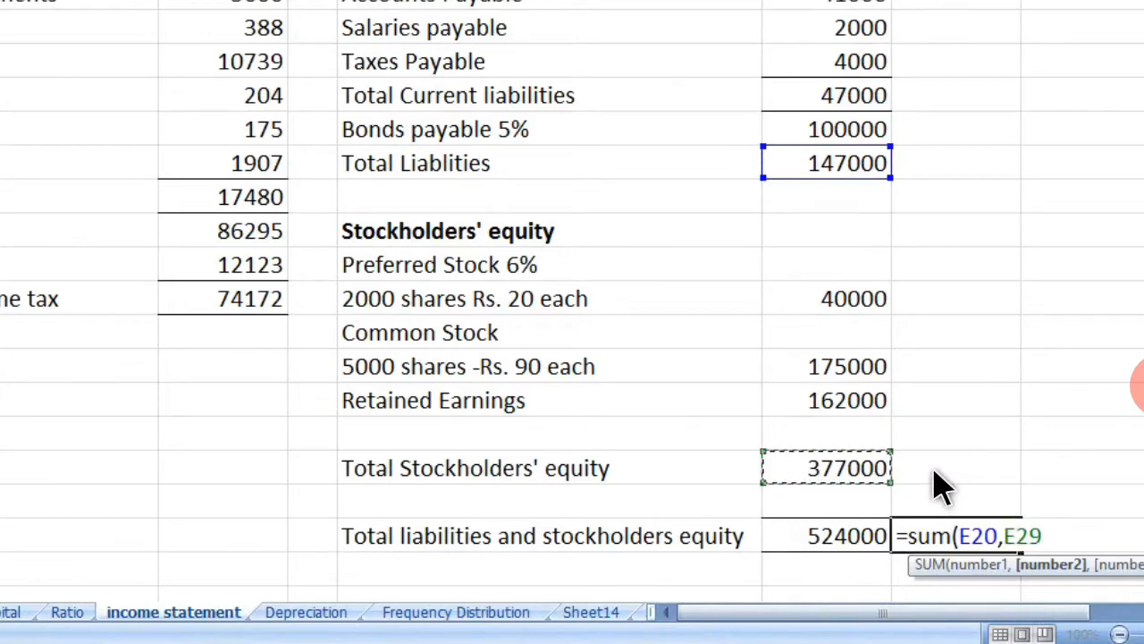
pyautogui.write(')')
pyautogui.press('Return')
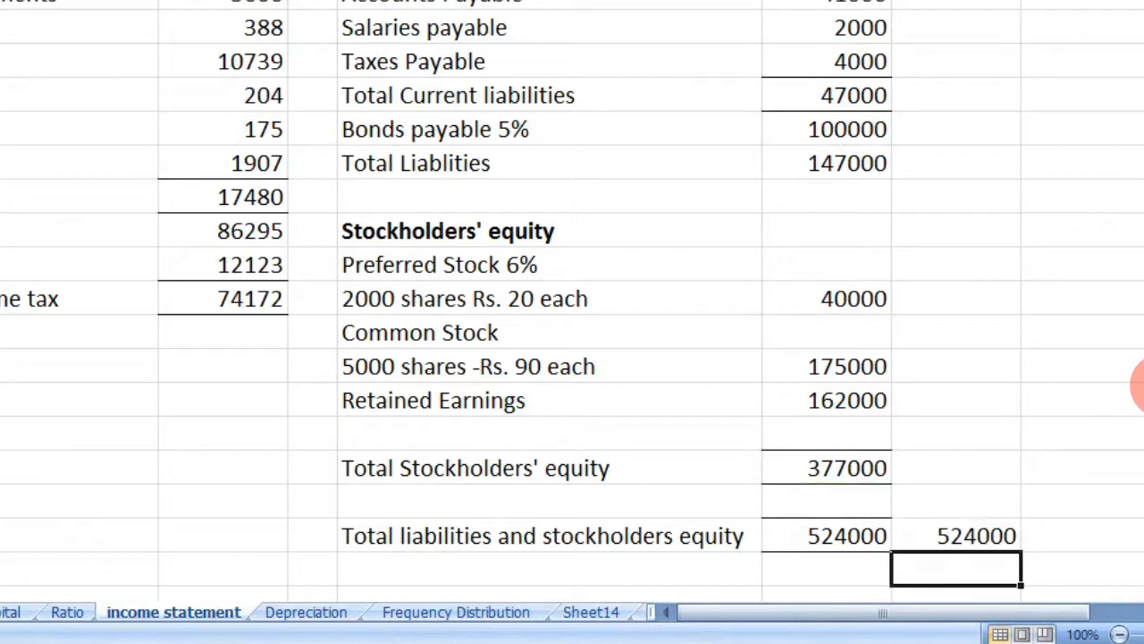
# Compare the addition formula in E31 with the SUM formula in F31.
pyautogui.click(971, 542)
pyautogui.click(880, 549)
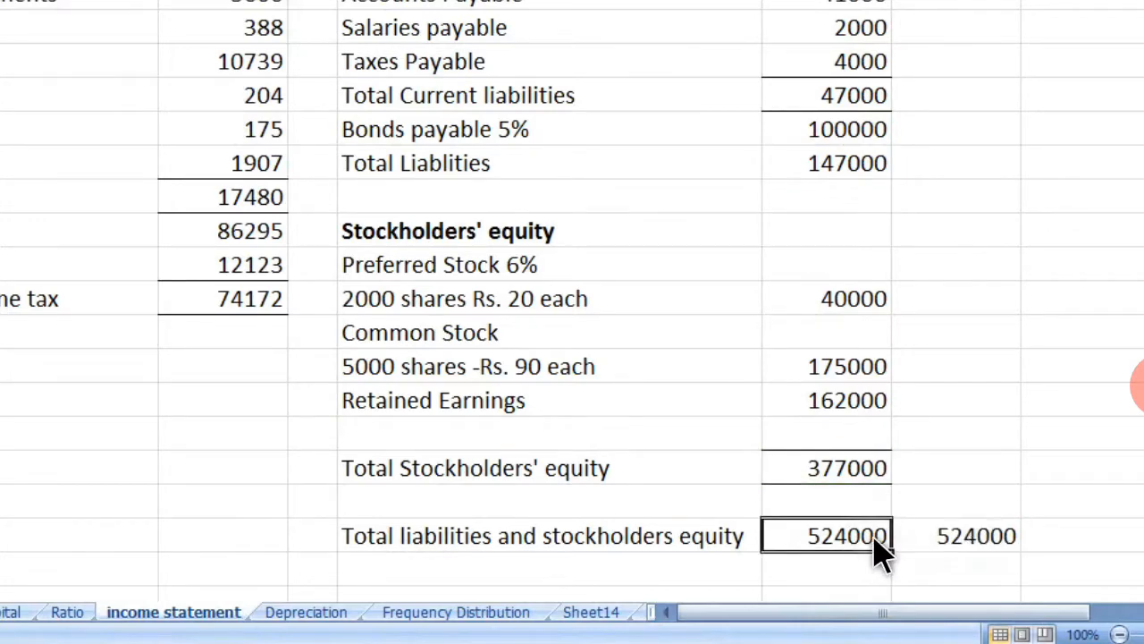
pyautogui.doubleClick(880, 550)
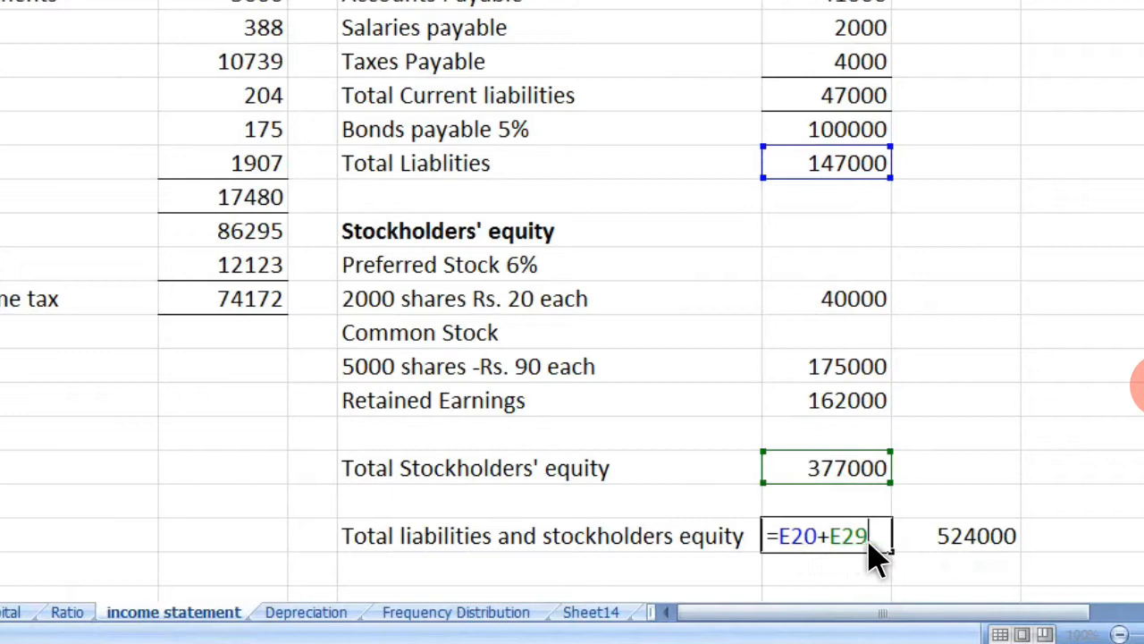
pyautogui.press('Escape')
pyautogui.click(940, 545)
pyautogui.doubleClick(944, 547)
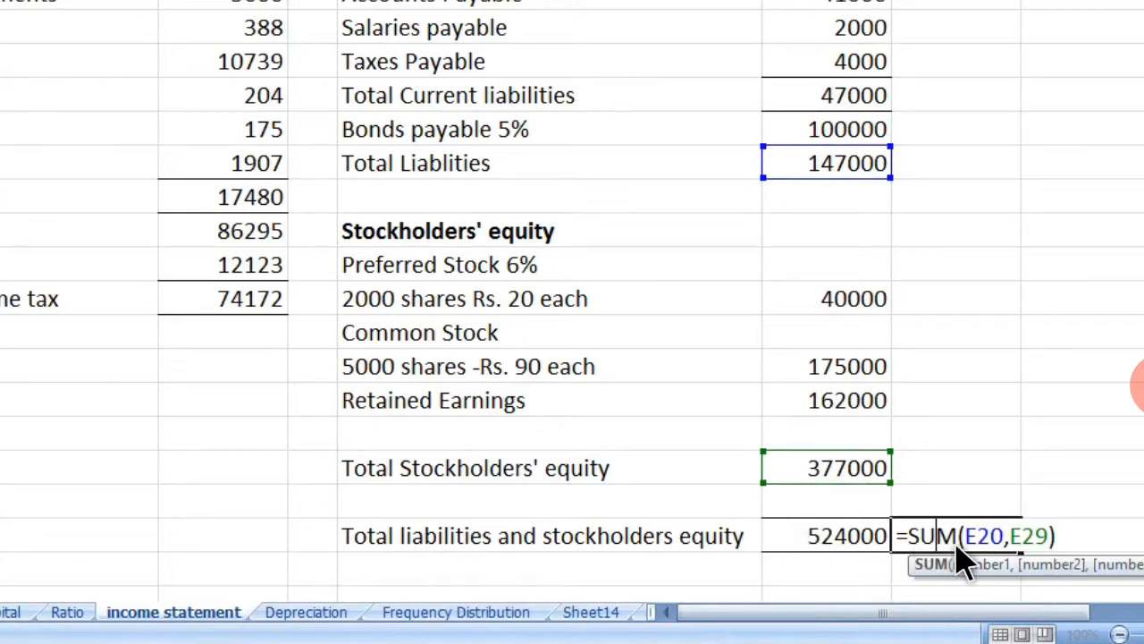
pyautogui.hotkey('ctrl', 'Return')
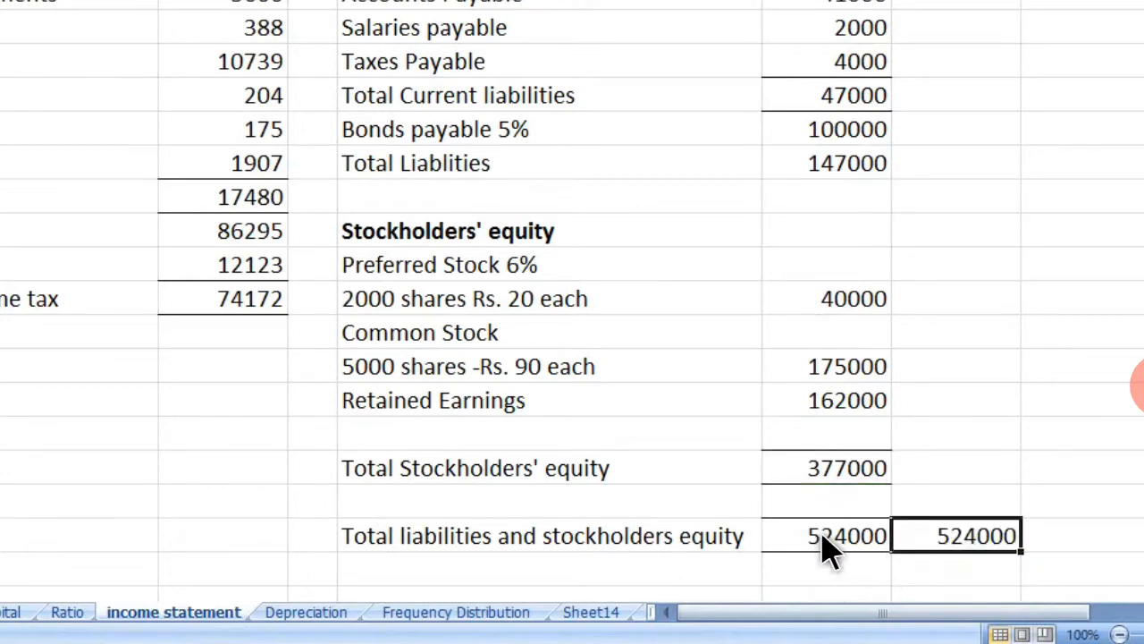
pyautogui.doubleClick(824, 541)
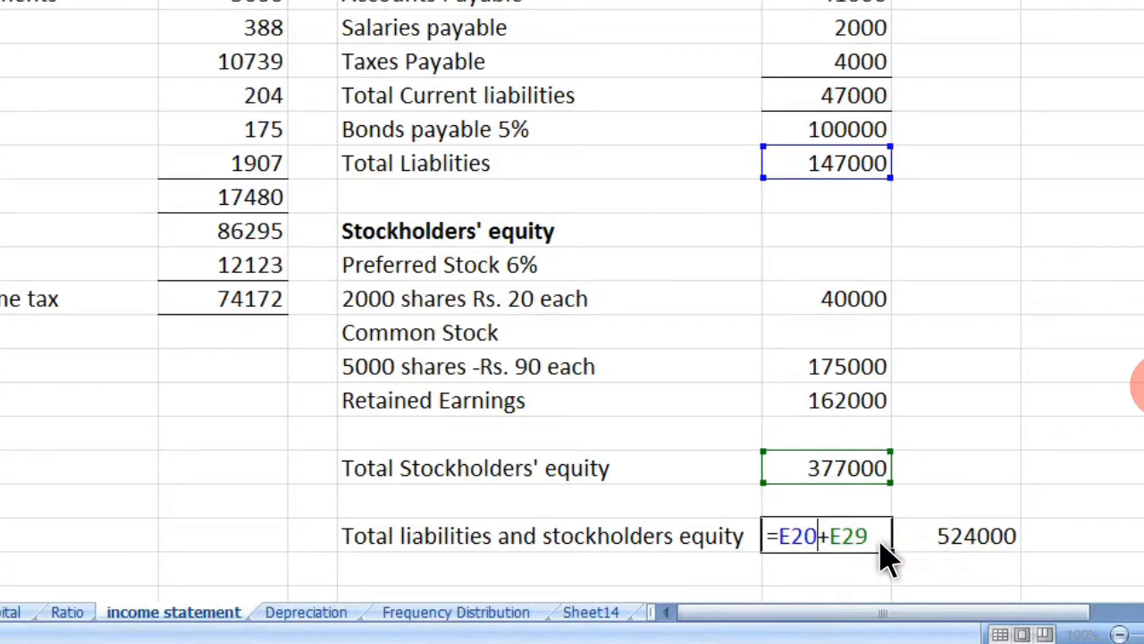
pyautogui.press('Escape')
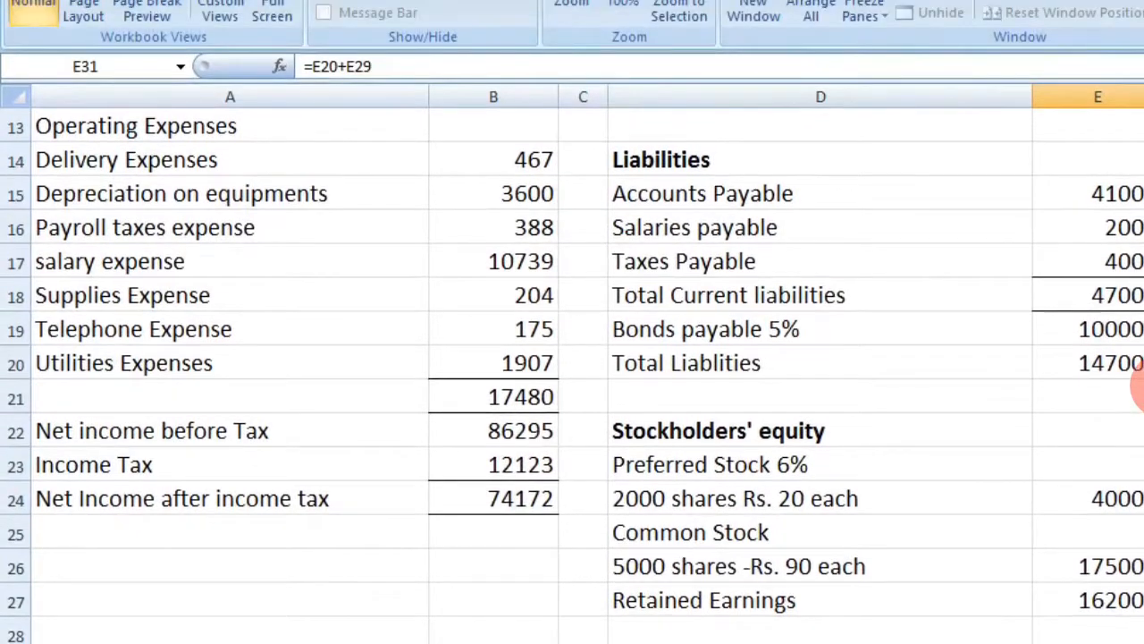
# Go to the ratio section below the statements and select the Ratio Analysis heading in A34.
pyautogui.scroll(-4, 1137, 389)
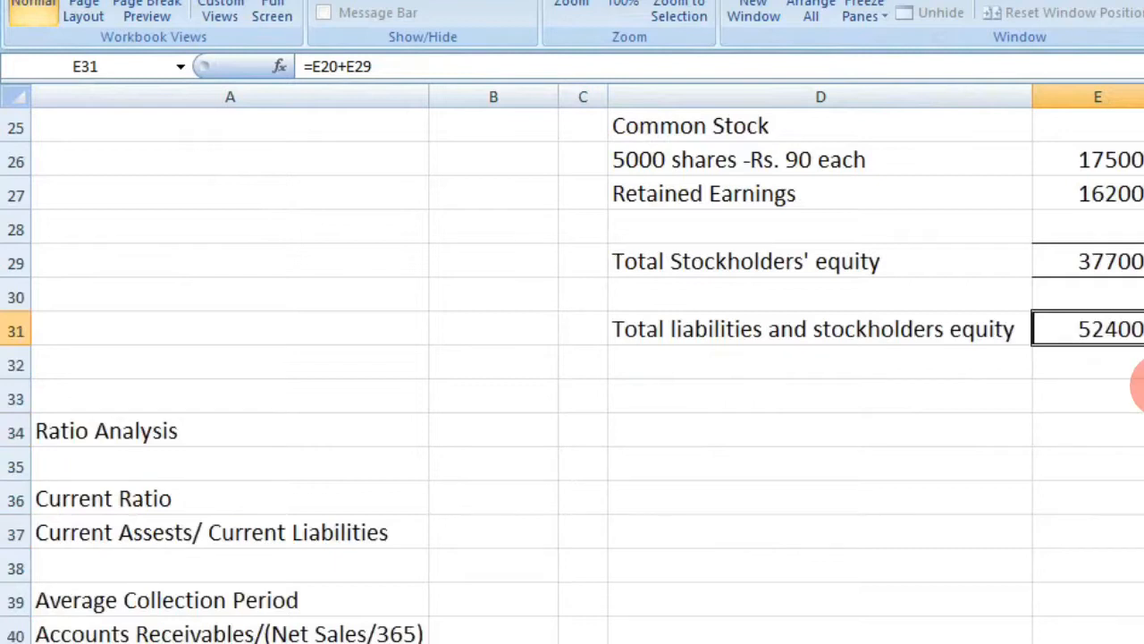
pyautogui.click(230, 431)
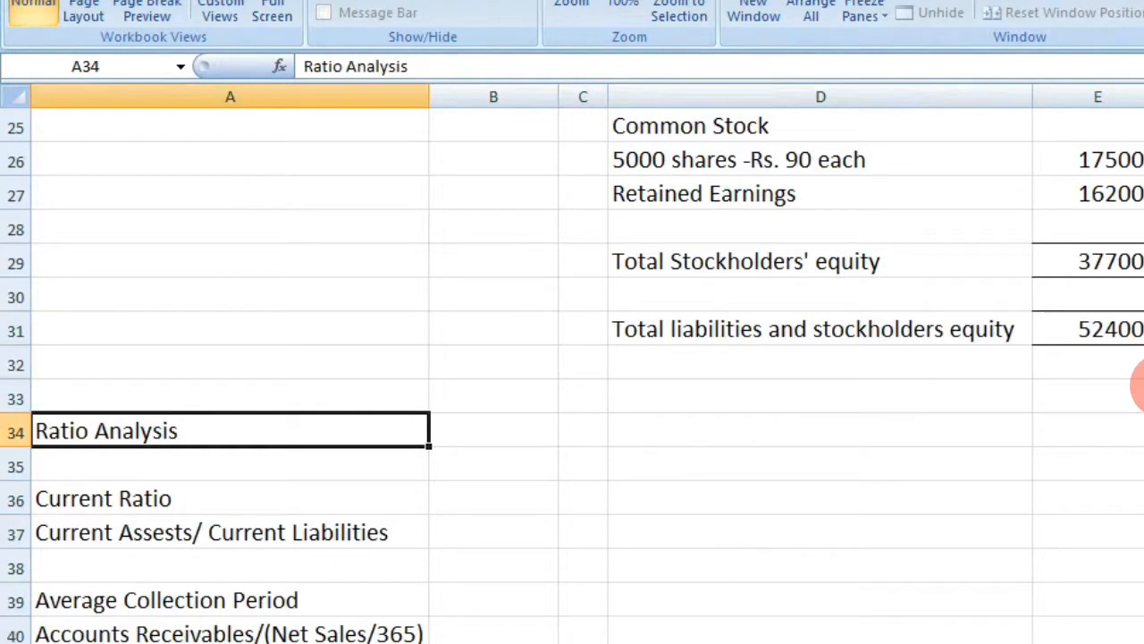
# Make the Ratio Analysis heading in A34 bold.
pyautogui.click(82, 0)
pyautogui.click(208, 6)
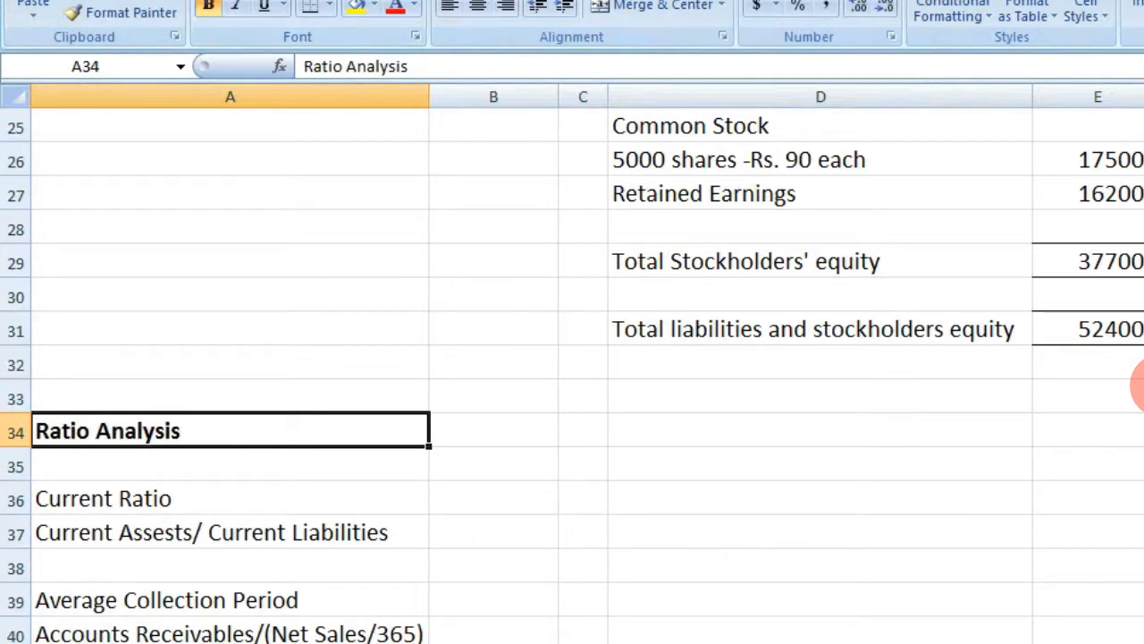
pyautogui.scroll(-4, 885, 559)
pyautogui.scroll(2, 885, 559)
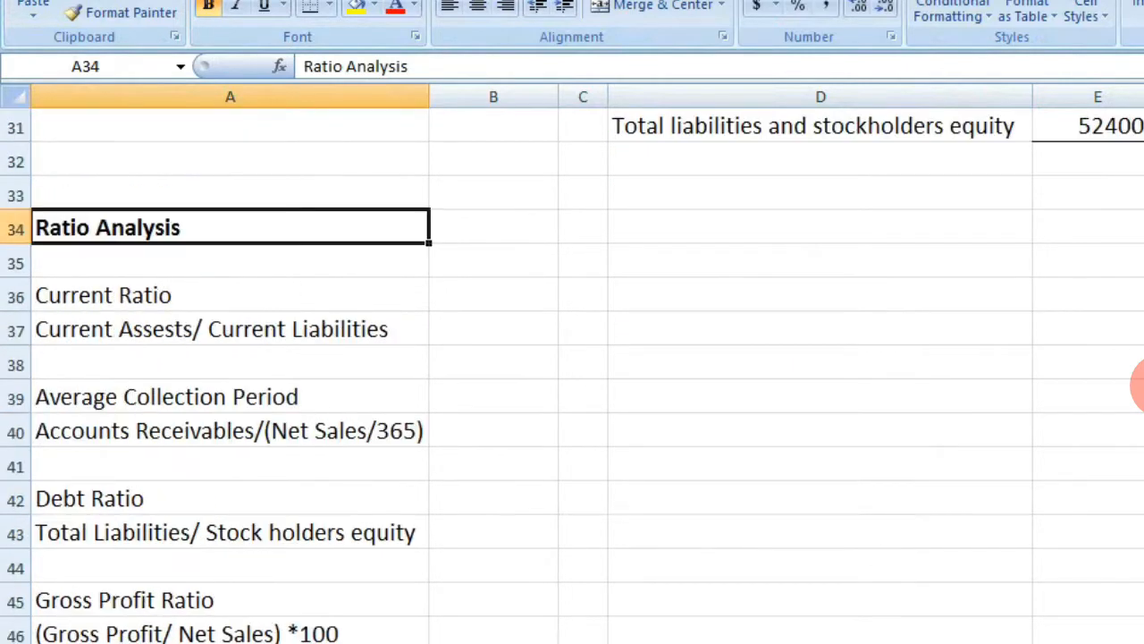
pyautogui.scroll(2, 1139, 386)
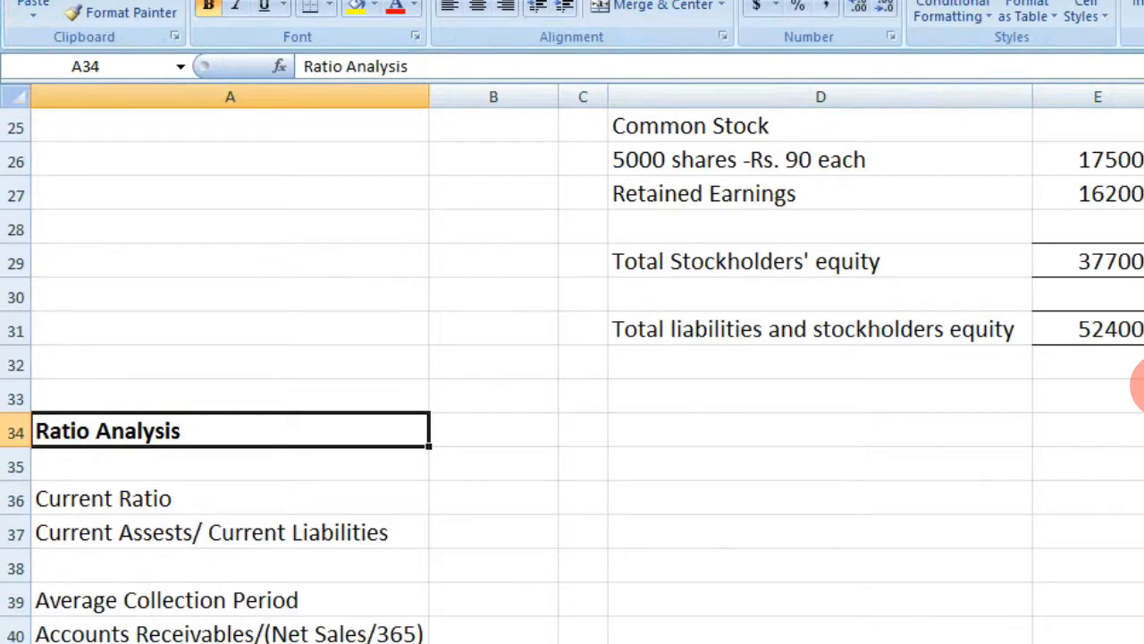
# Examine the total current assets and total current liabilities on the balance sheet as inputs for the current ratio.
pyautogui.press('Right')
pyautogui.press('Right')
pyautogui.press('Right')
pyautogui.press('Down')
pyautogui.press('Down')
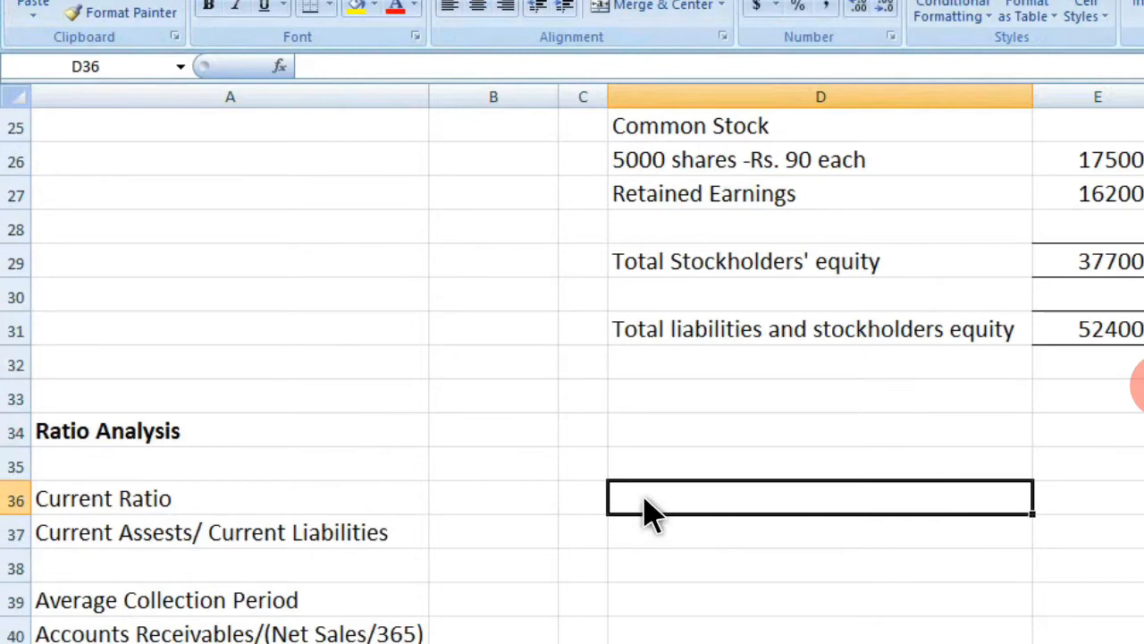
pyautogui.scroll(4, 646, 513)
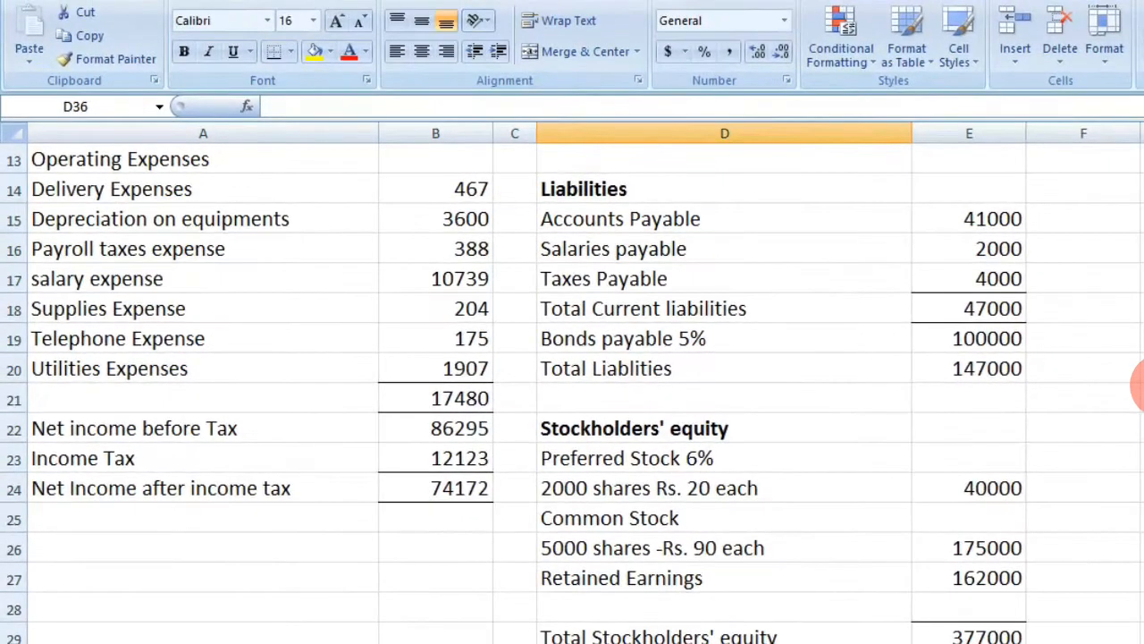
pyautogui.scroll(2, 572, 385)
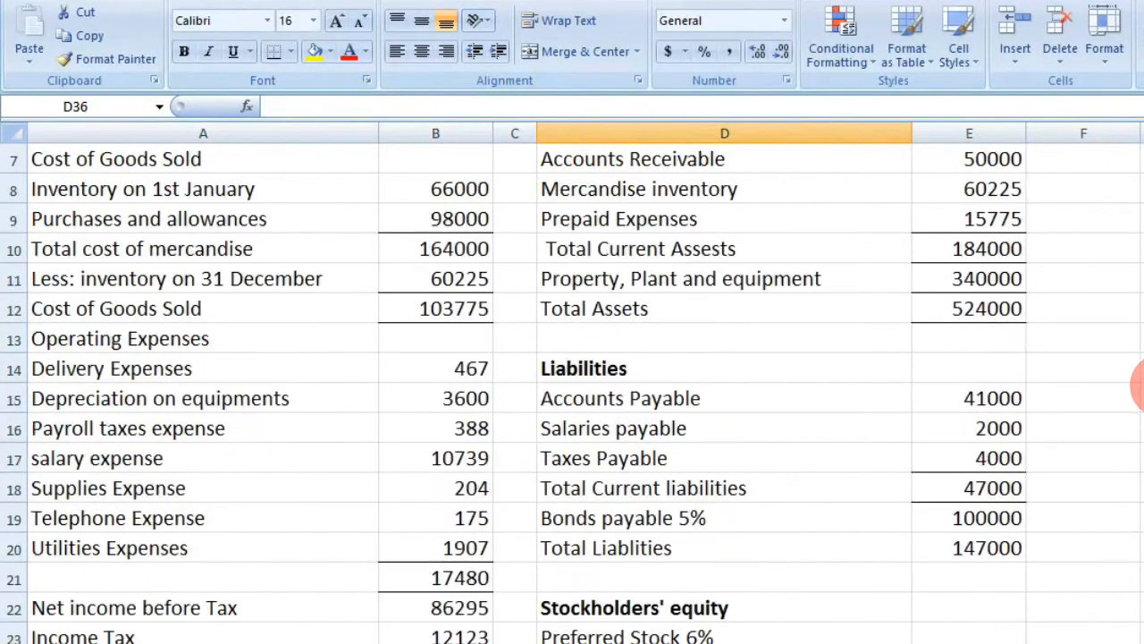
pyautogui.scroll(2, 572, 384)
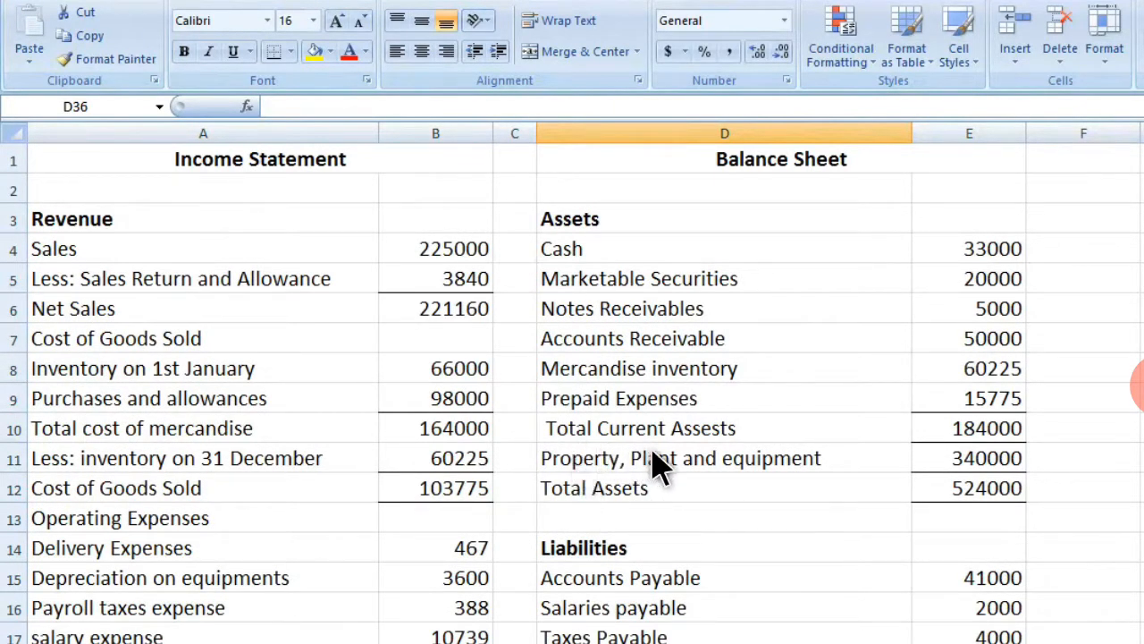
pyautogui.click(974, 431)
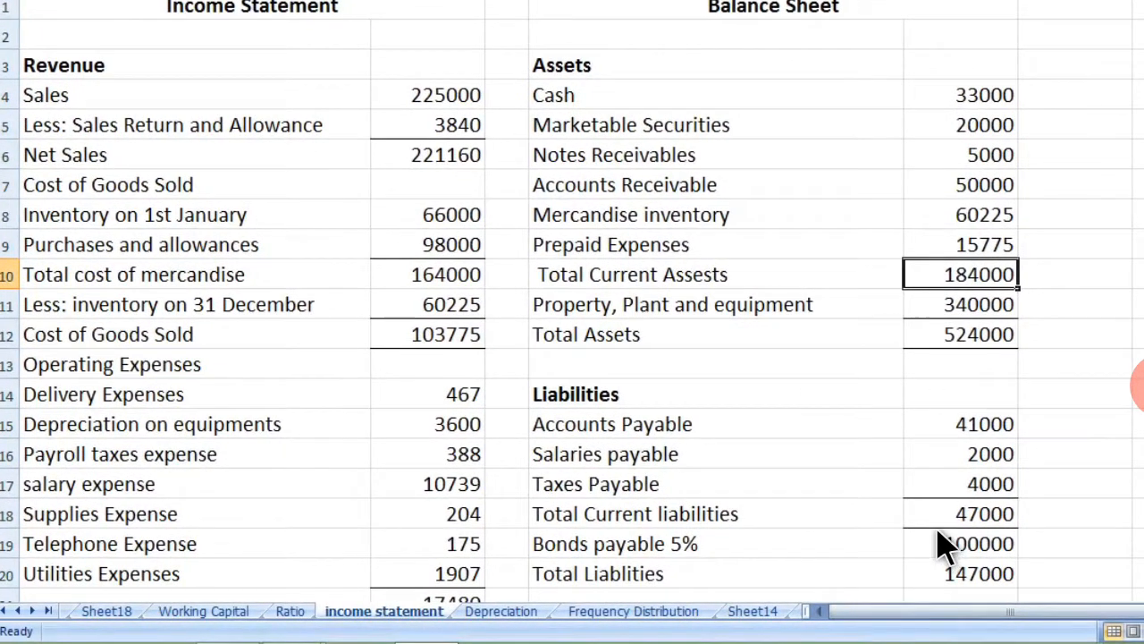
pyautogui.click(977, 525)
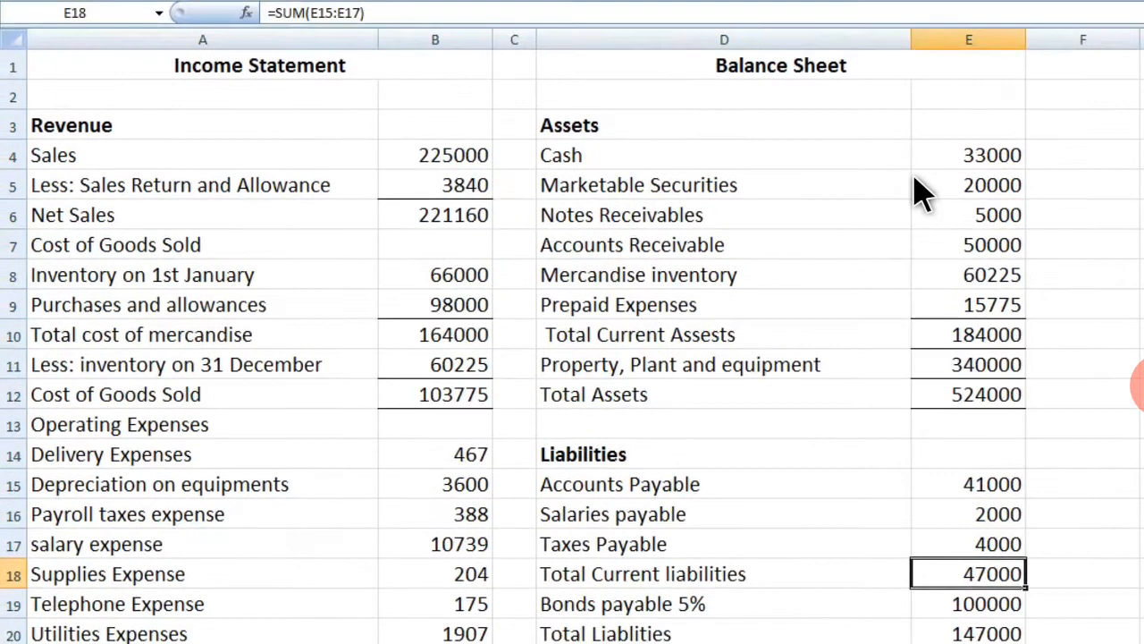
pyautogui.click(387, 551)
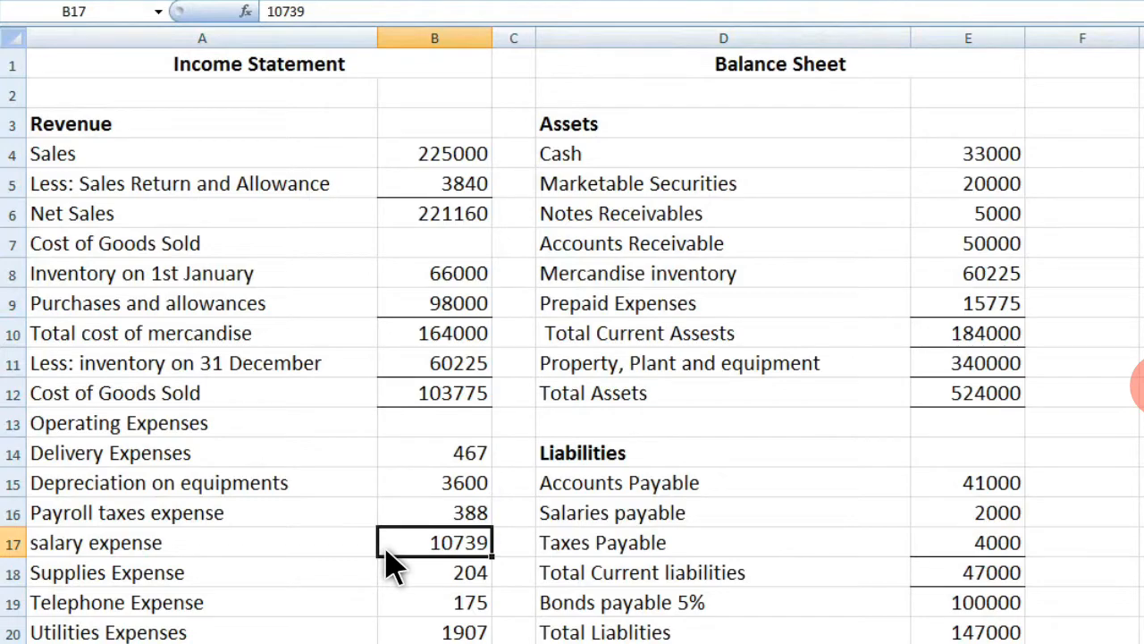
# Start the current ratio formula in D36 as =E10/E14.
pyautogui.scroll(-7, 393, 563)
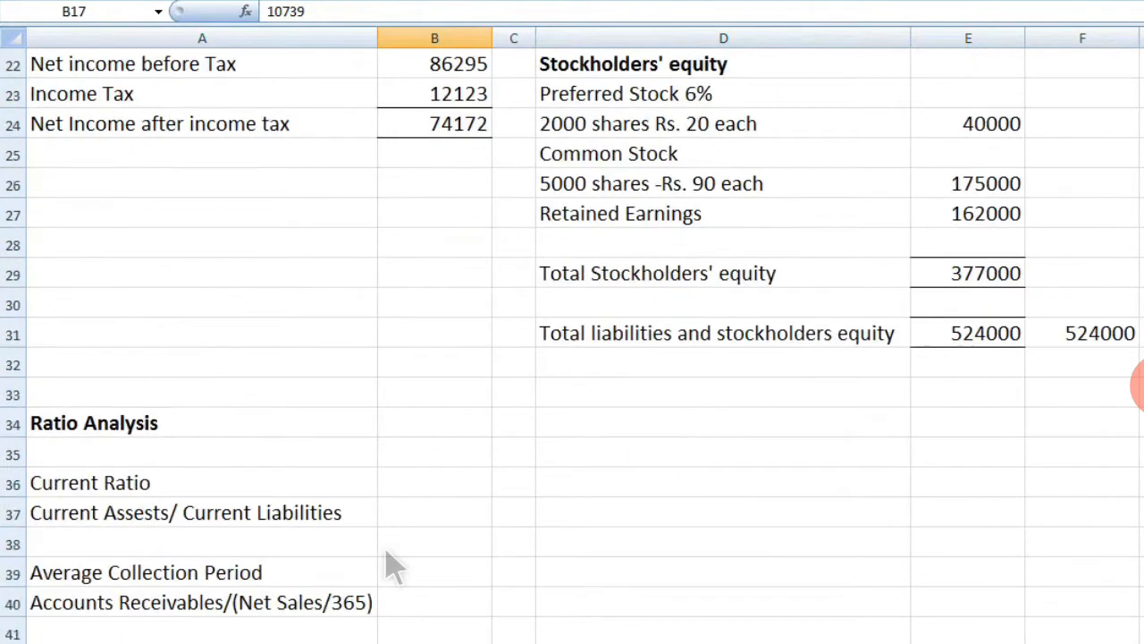
pyautogui.click(514, 512)
pyautogui.press('Right')
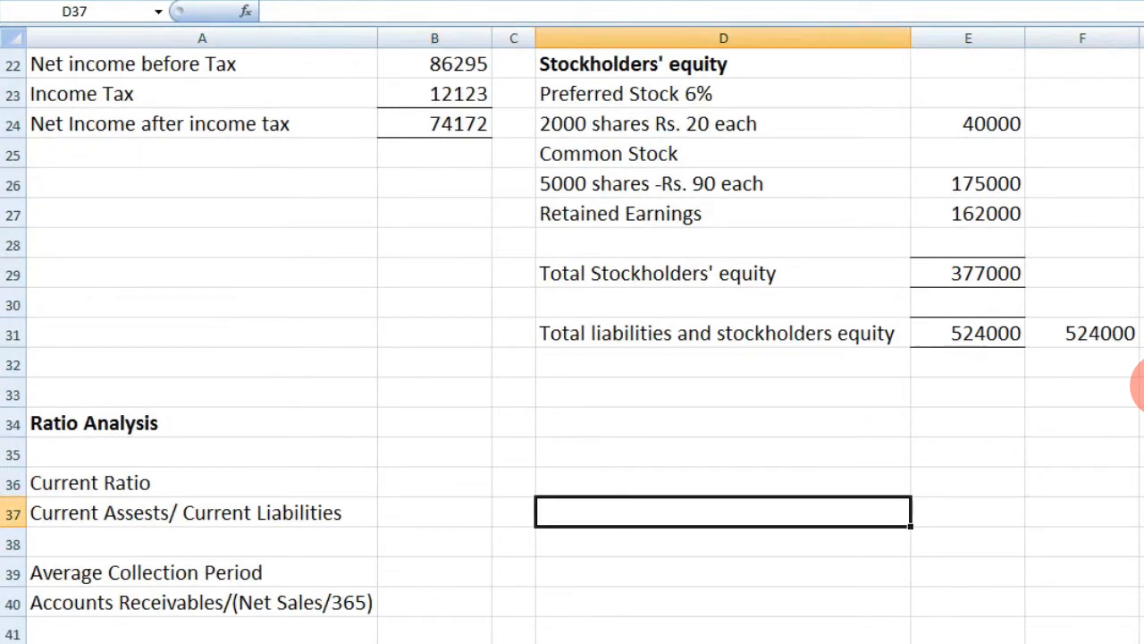
pyautogui.write('=')
pyautogui.press('BackSpace')
pyautogui.press('Up')
pyautogui.write('=')
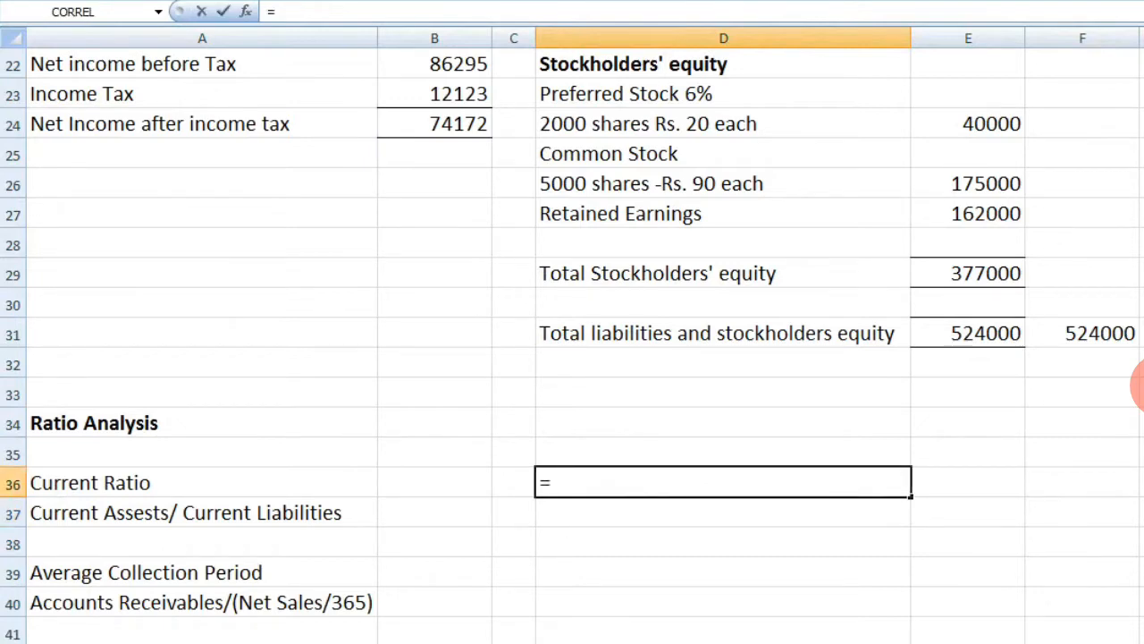
pyautogui.write('E10/E14')
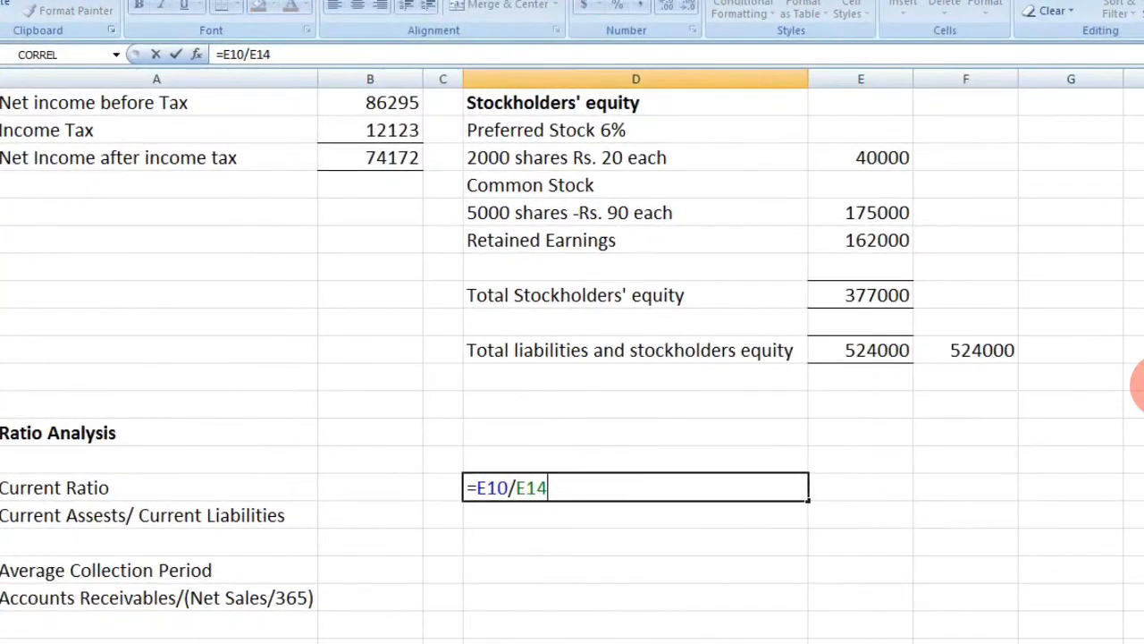
# Correct the divisor in the D36 formula to total current liabilities and enter it as =E10/E18.
pyautogui.scroll(6, 501, 490)
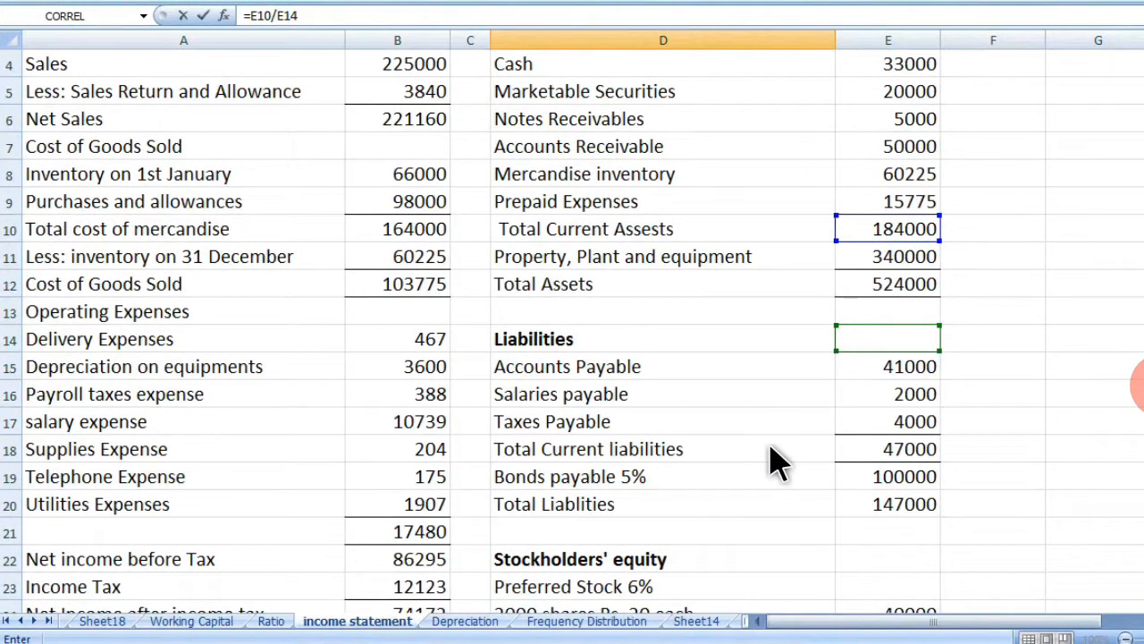
pyautogui.scroll(-6, 778, 463)
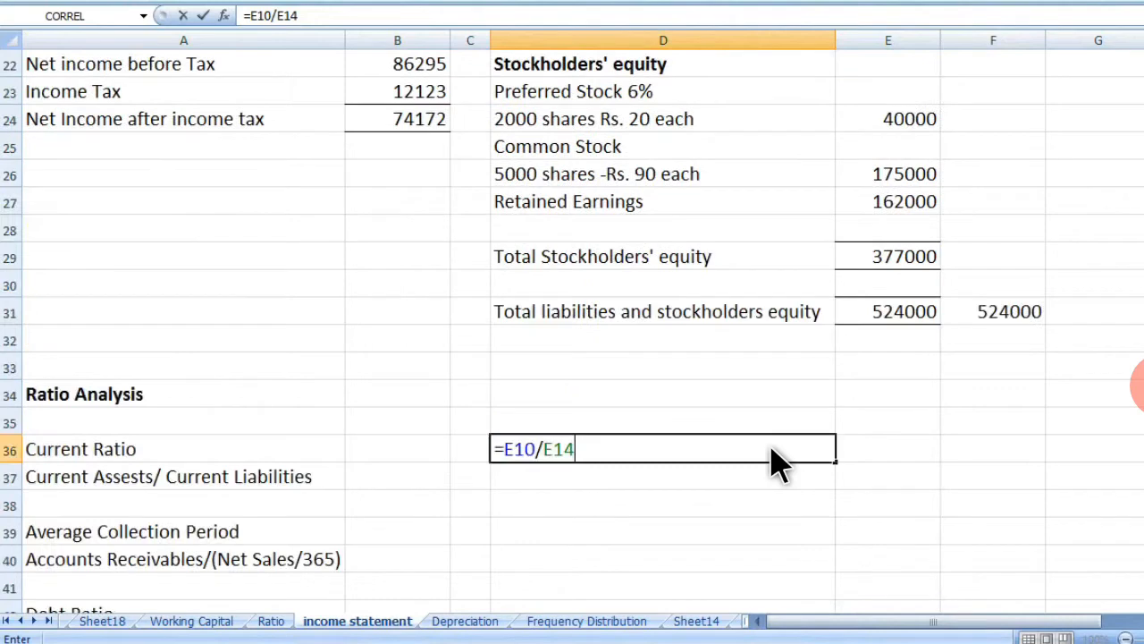
pyautogui.press('BackSpace')
pyautogui.write('8')
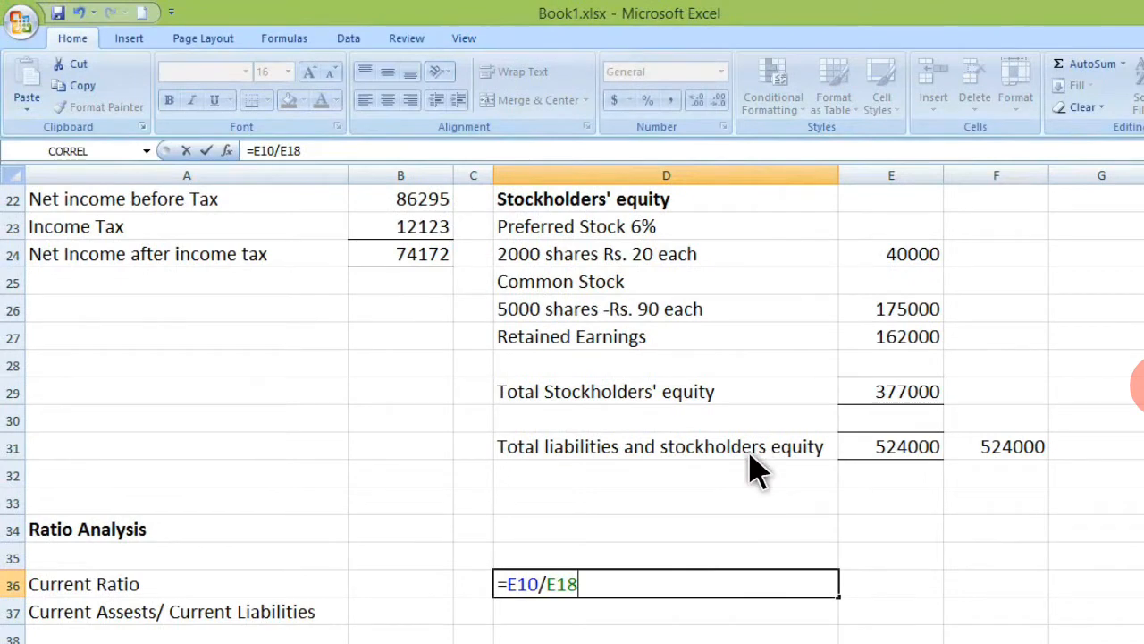
pyautogui.scroll(2, 755, 469)
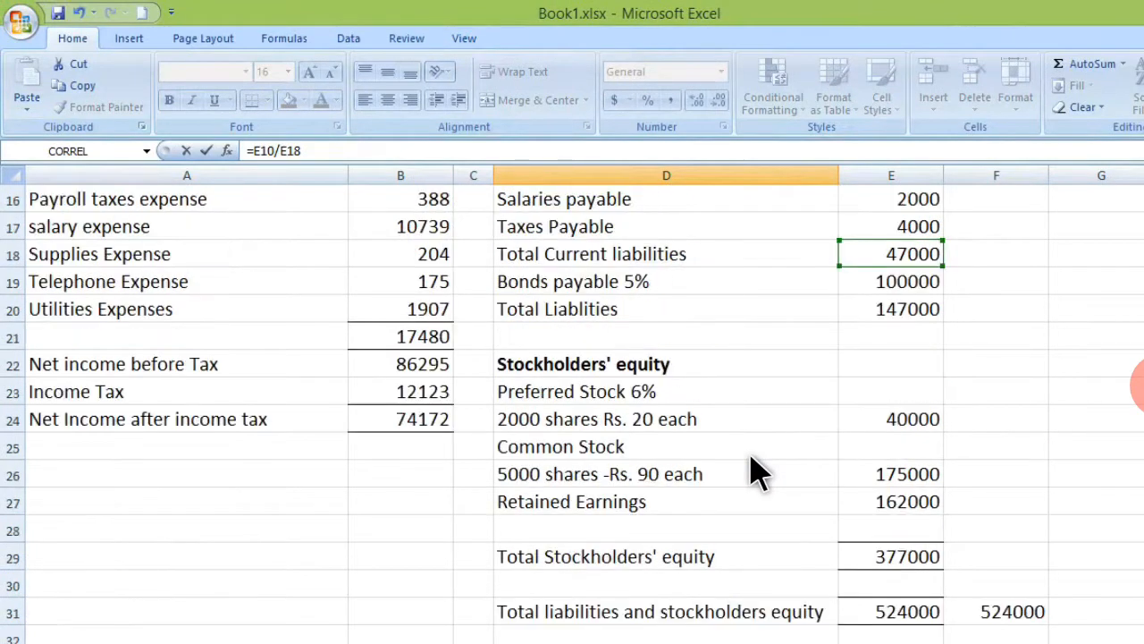
pyautogui.scroll(2, 755, 471)
pyautogui.scroll(1, 755, 469)
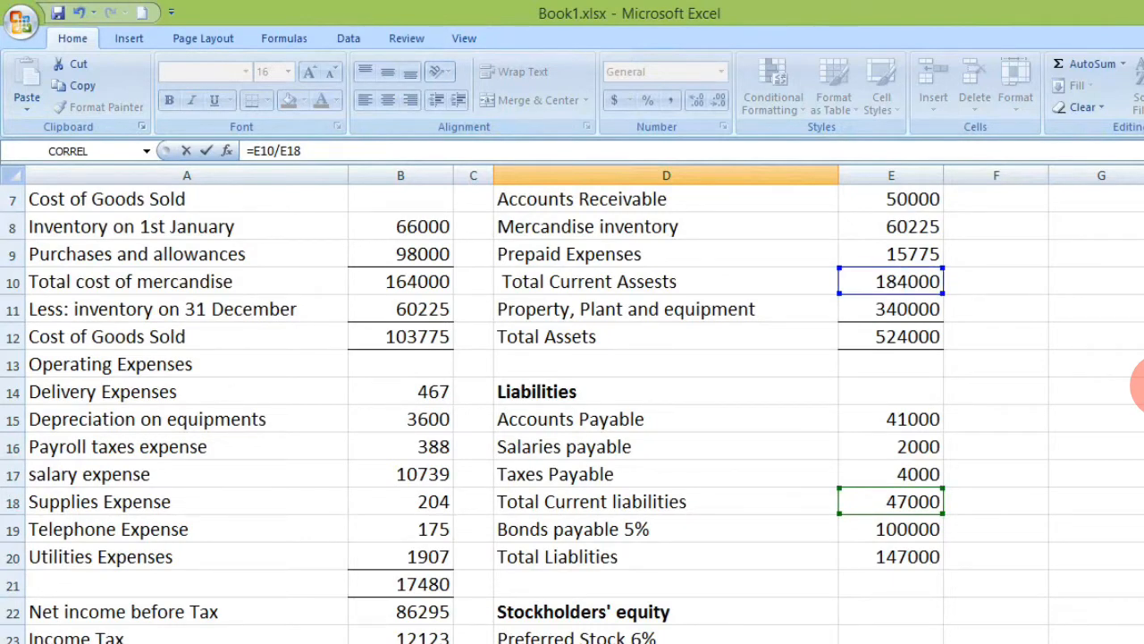
pyautogui.press('Return')
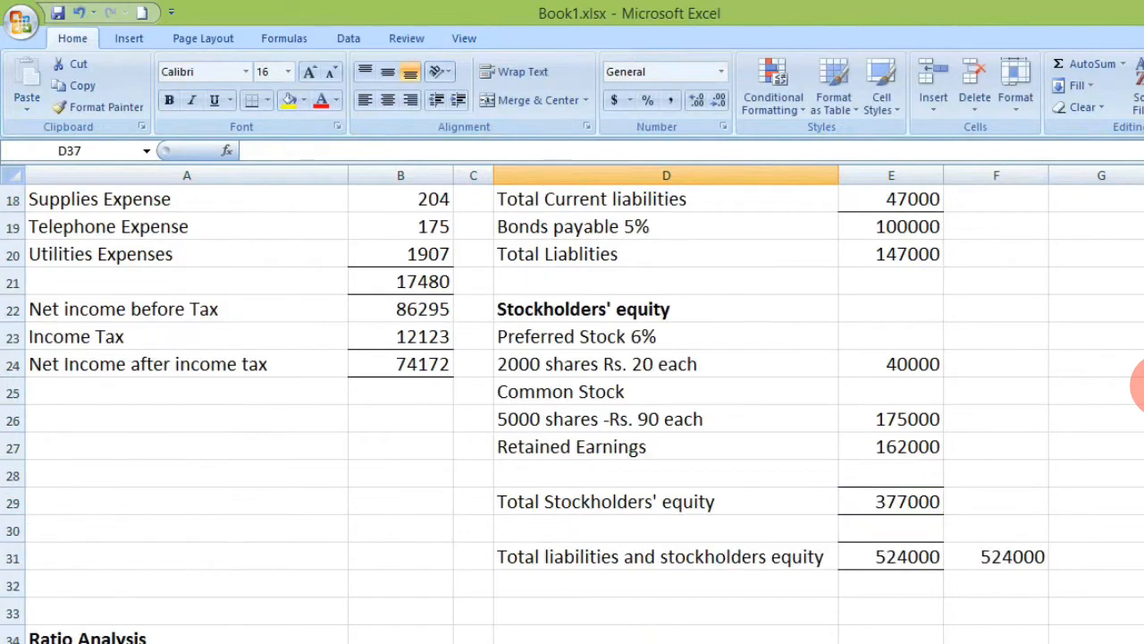
# Start the average collection period formula in D40 with a reference to Accounts Receivable in E7.
pyautogui.scroll(-2, 1143, 385)
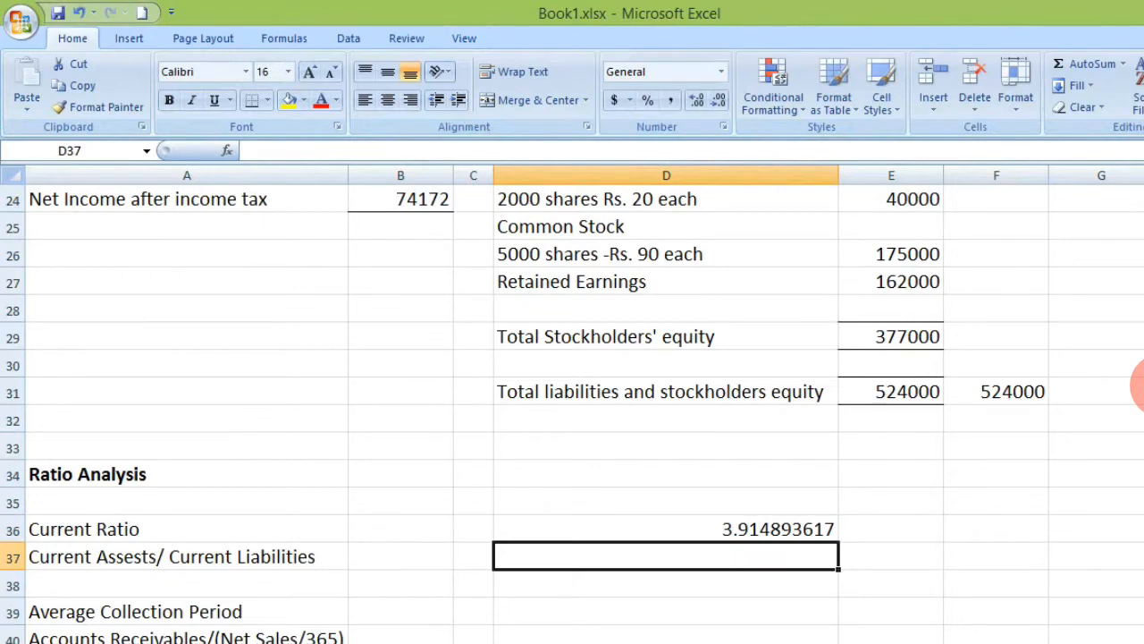
pyautogui.scroll(-2, 1143, 384)
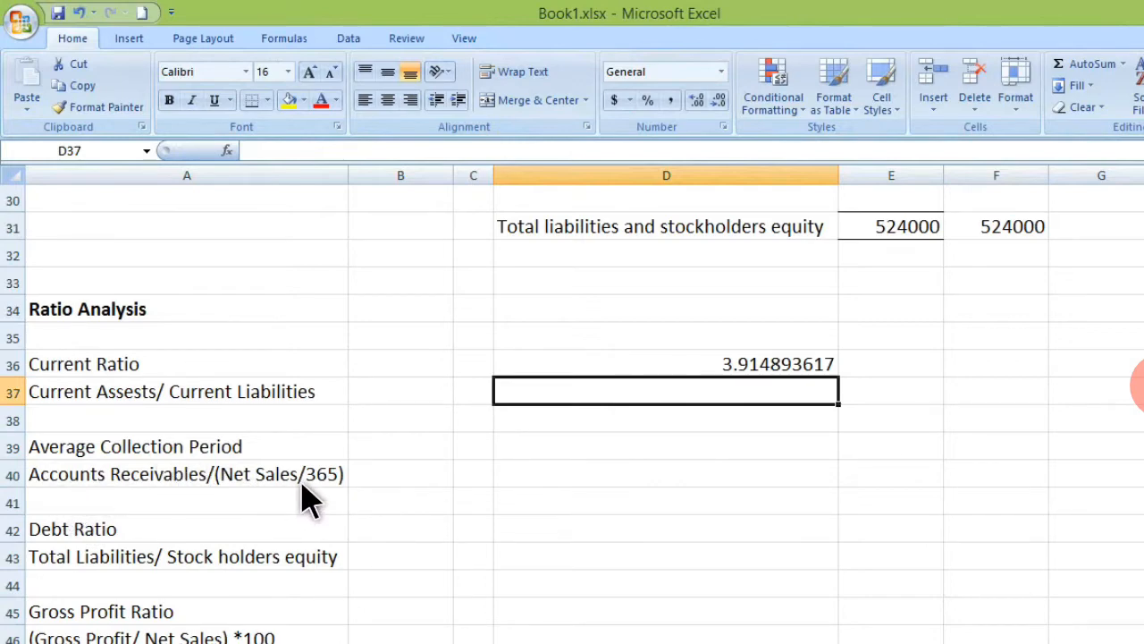
pyautogui.click(547, 491)
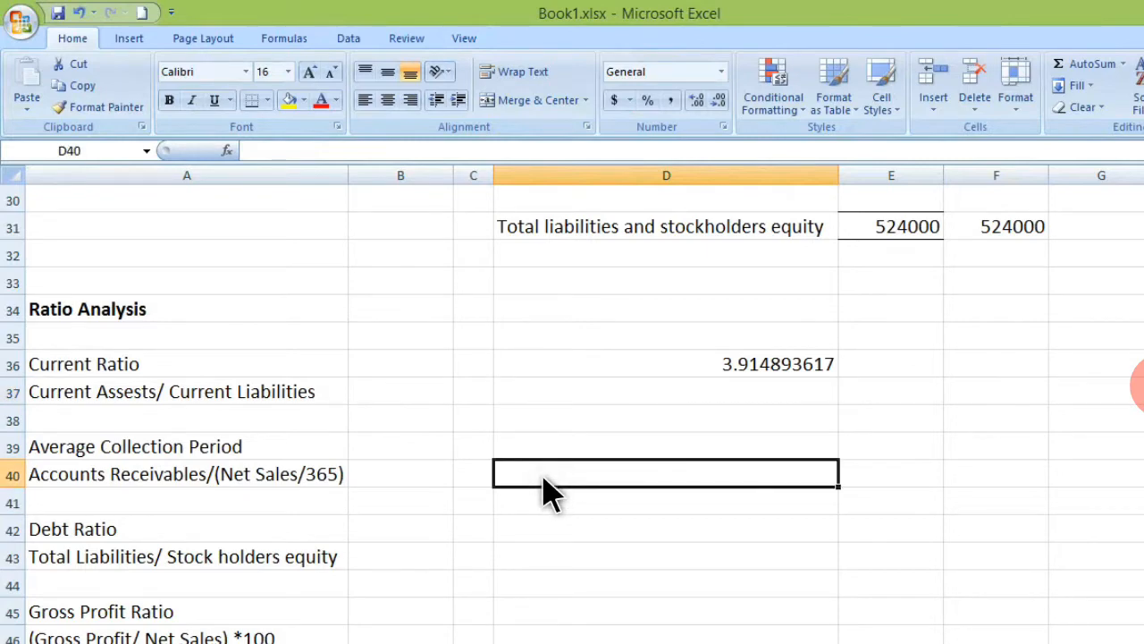
pyautogui.write('=')
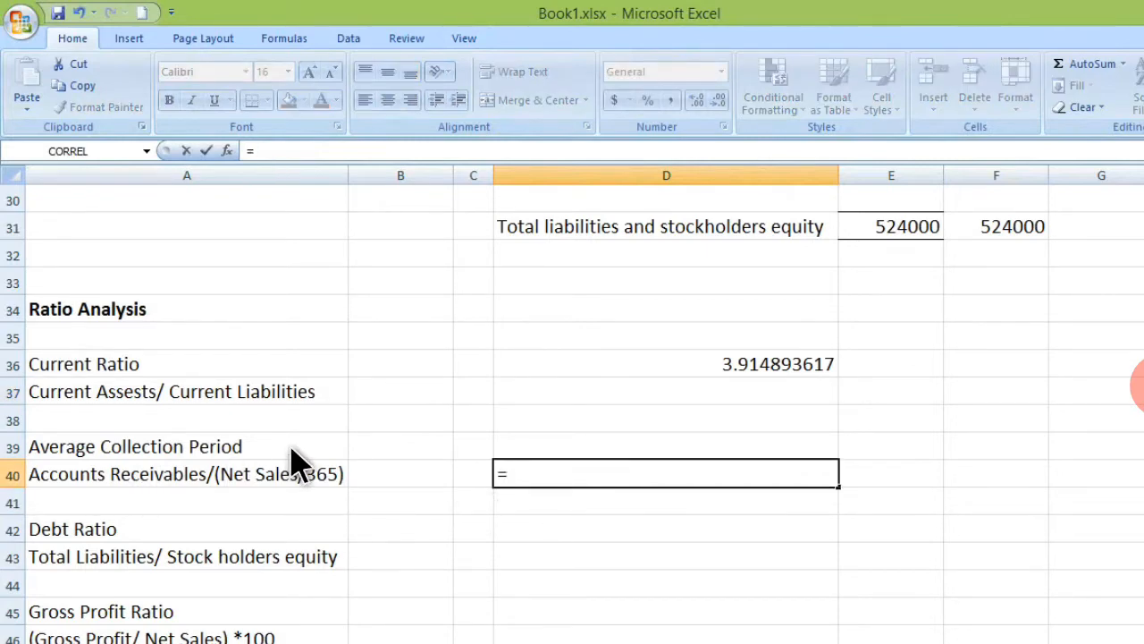
pyautogui.scroll(8, 300, 465)
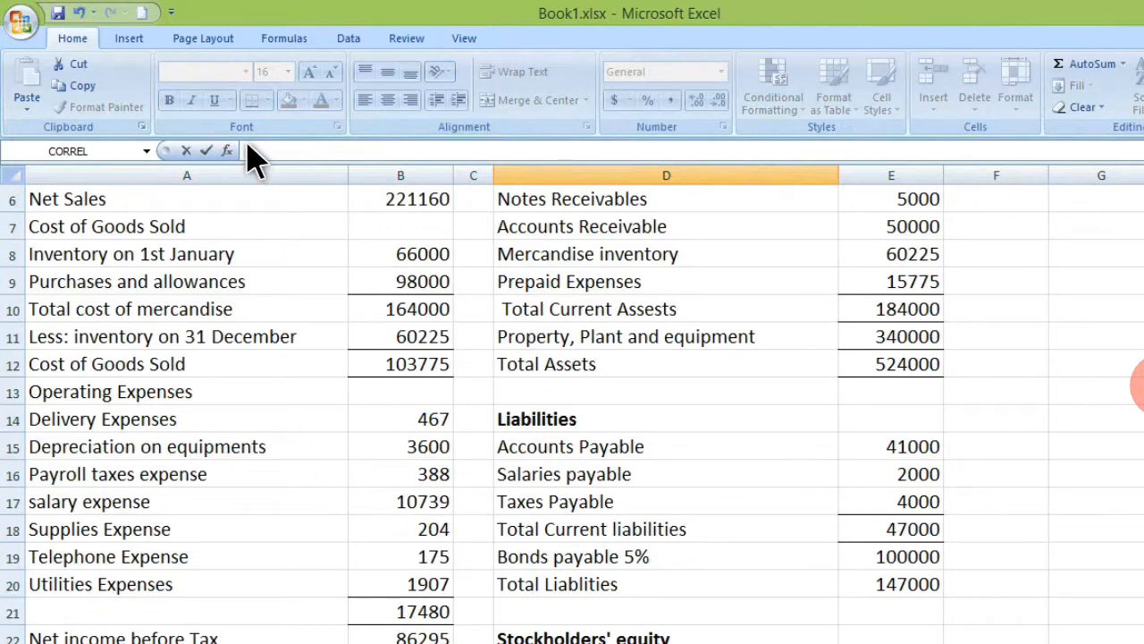
pyautogui.click(884, 236)
pyautogui.scroll(-8, 884, 241)
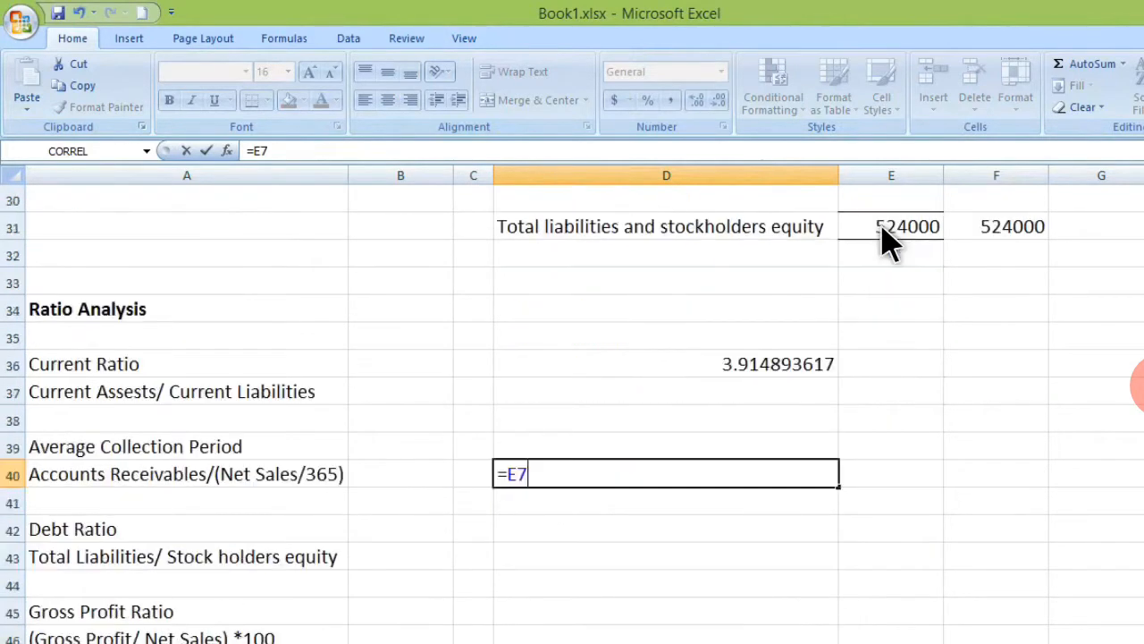
pyautogui.scroll(2, 884, 236)
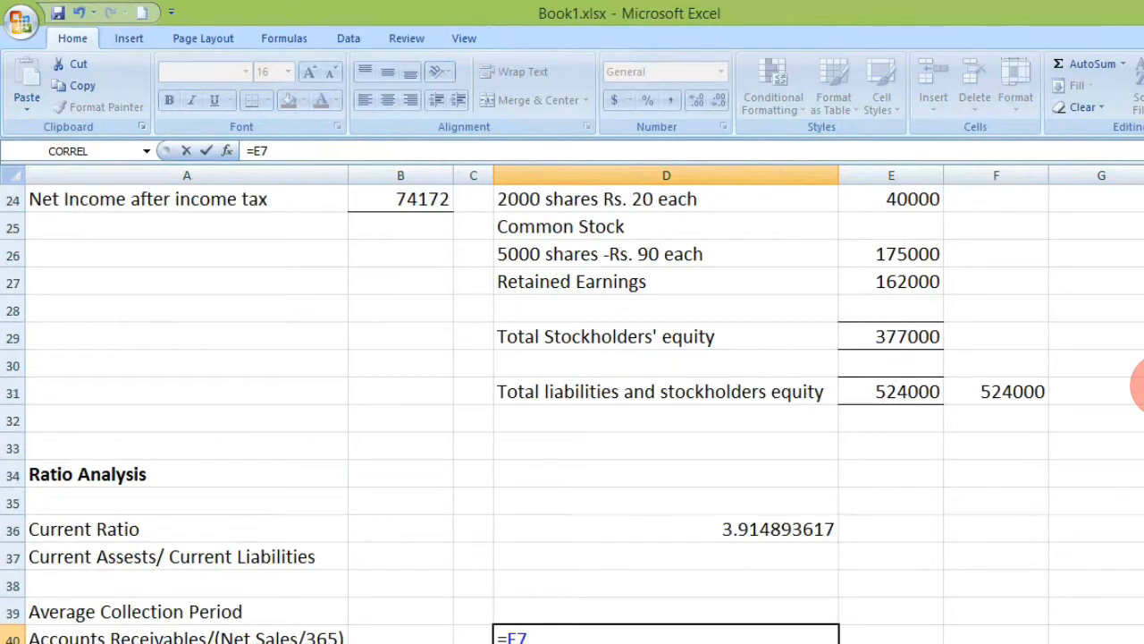
pyautogui.scroll(-2, 572, 402)
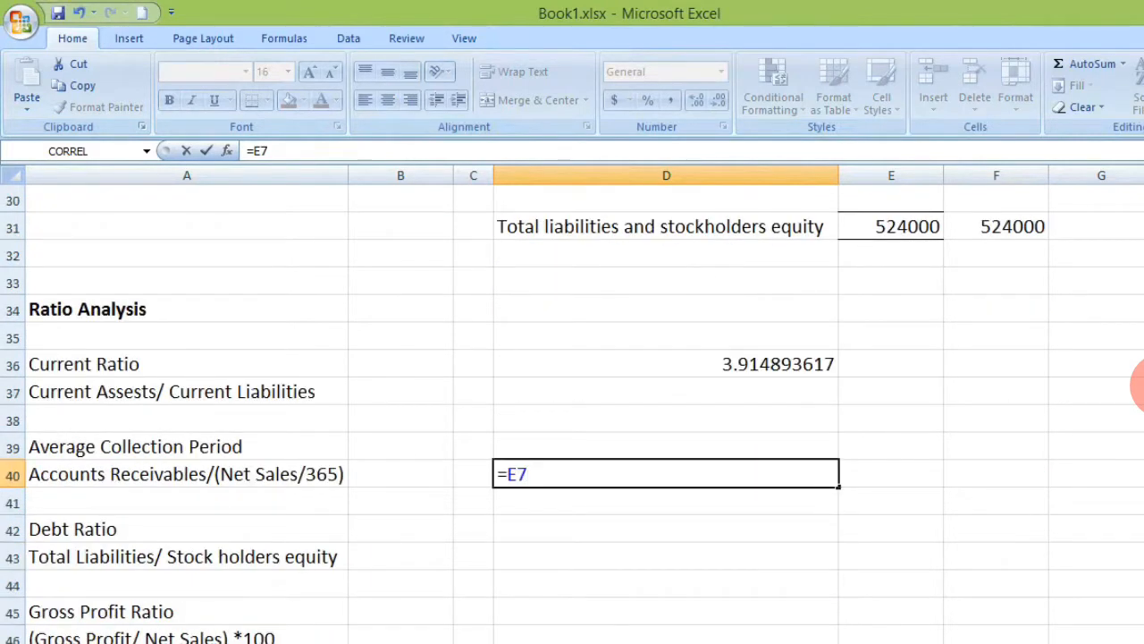
# Extend the D40 formula with division by Net Sales in B6 and by 365, making it =E7/B6/365.
pyautogui.write('/')
pyautogui.scroll(6, 666, 403)
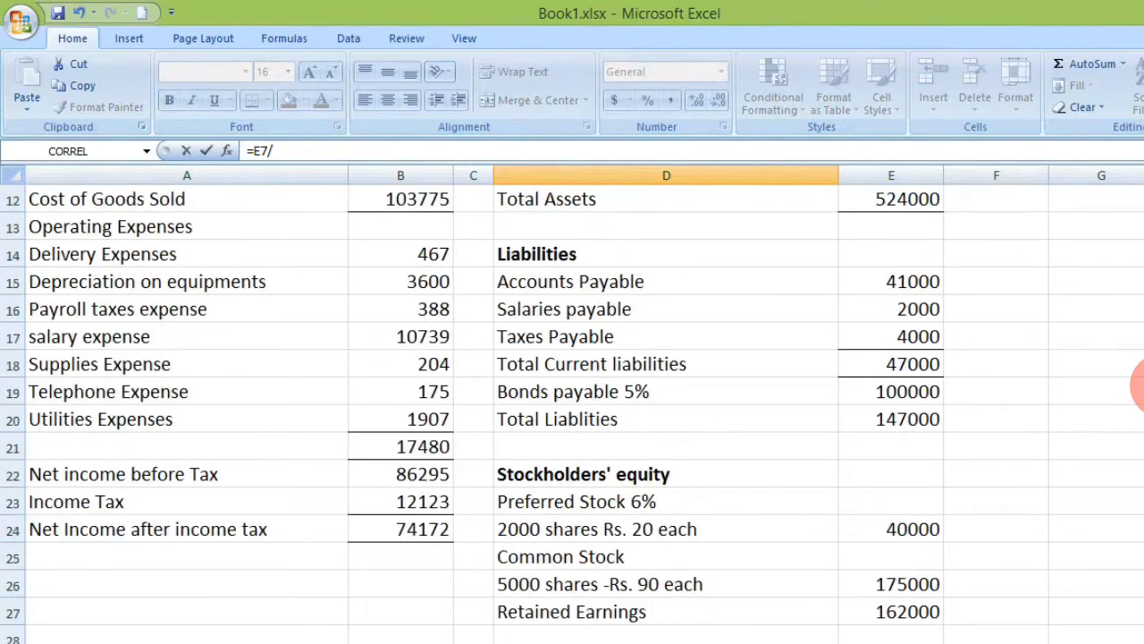
pyautogui.scroll(3, 666, 402)
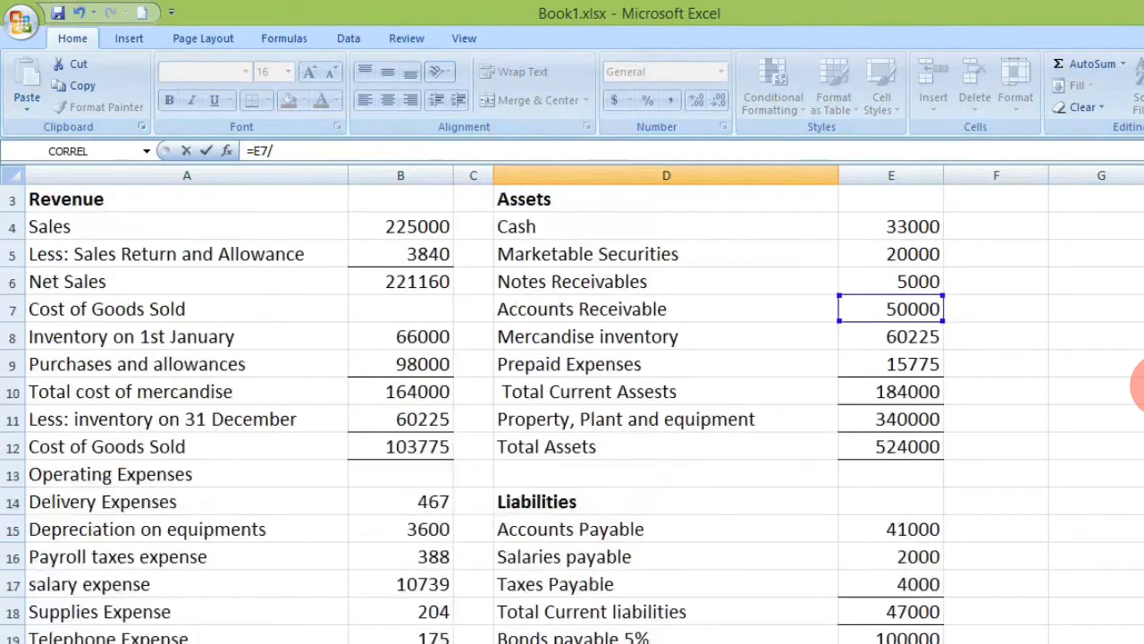
pyautogui.click(405, 282)
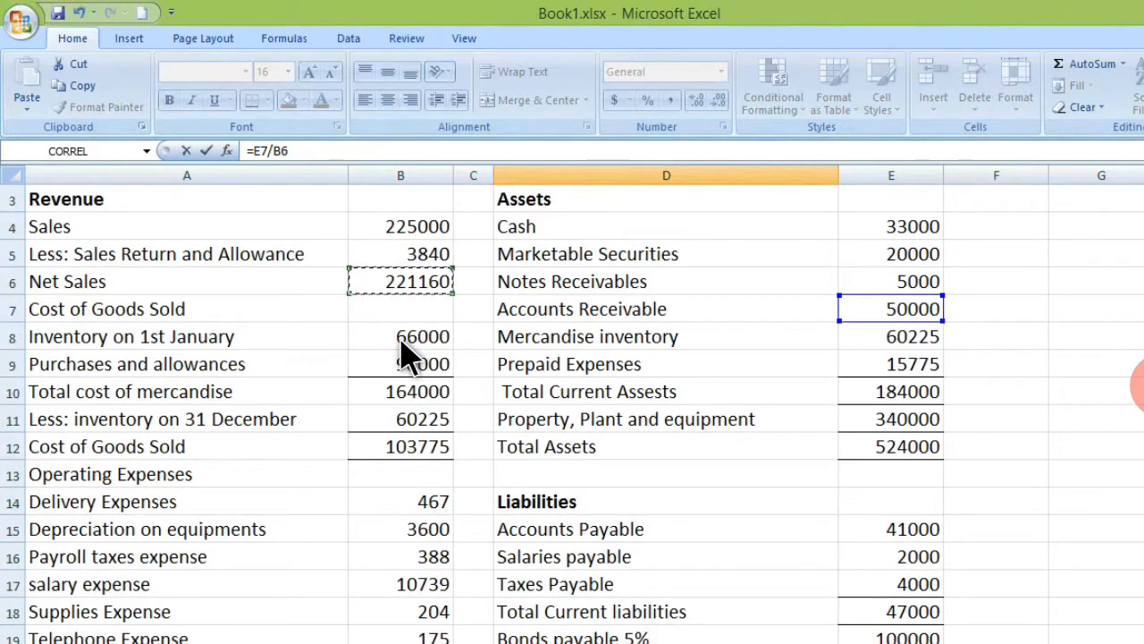
pyautogui.scroll(-6, 402, 357)
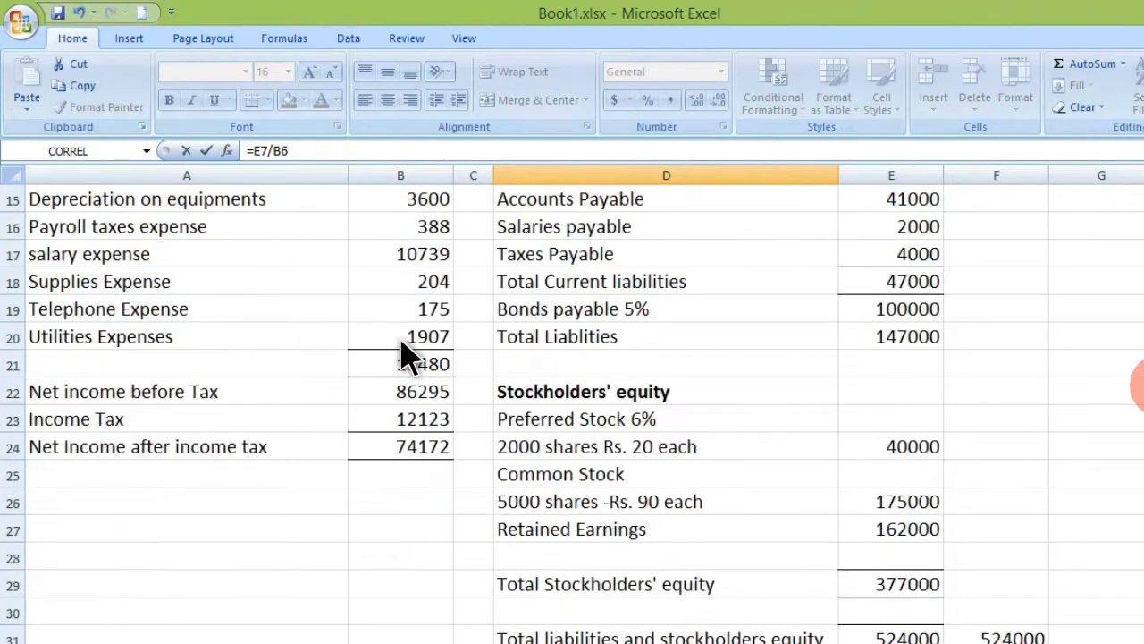
pyautogui.scroll(-2, 404, 356)
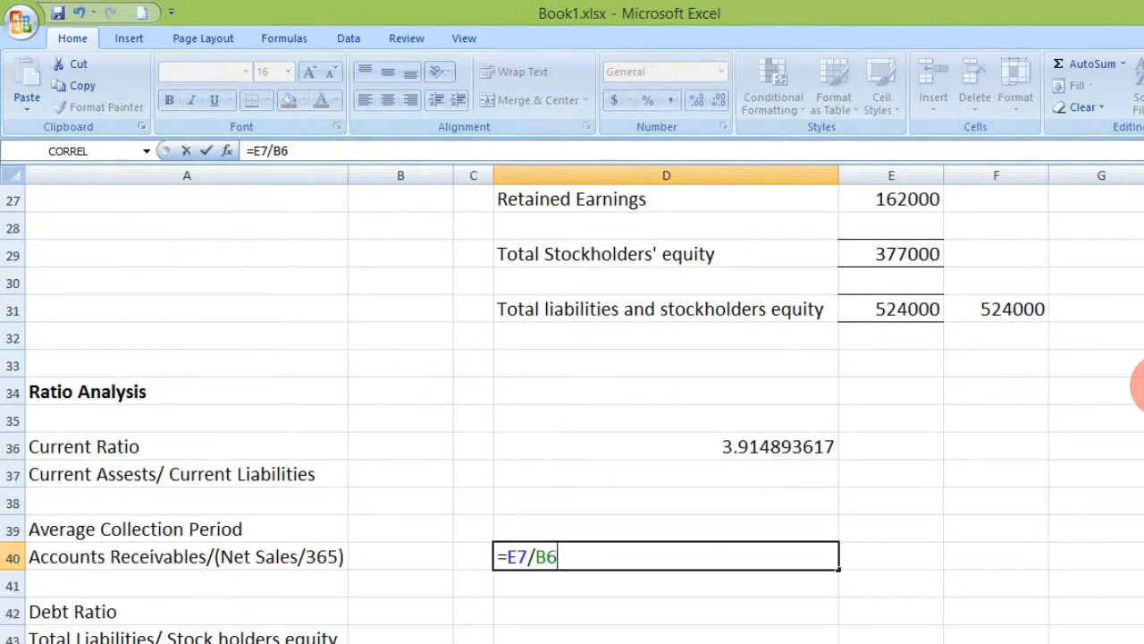
pyautogui.write('/365')
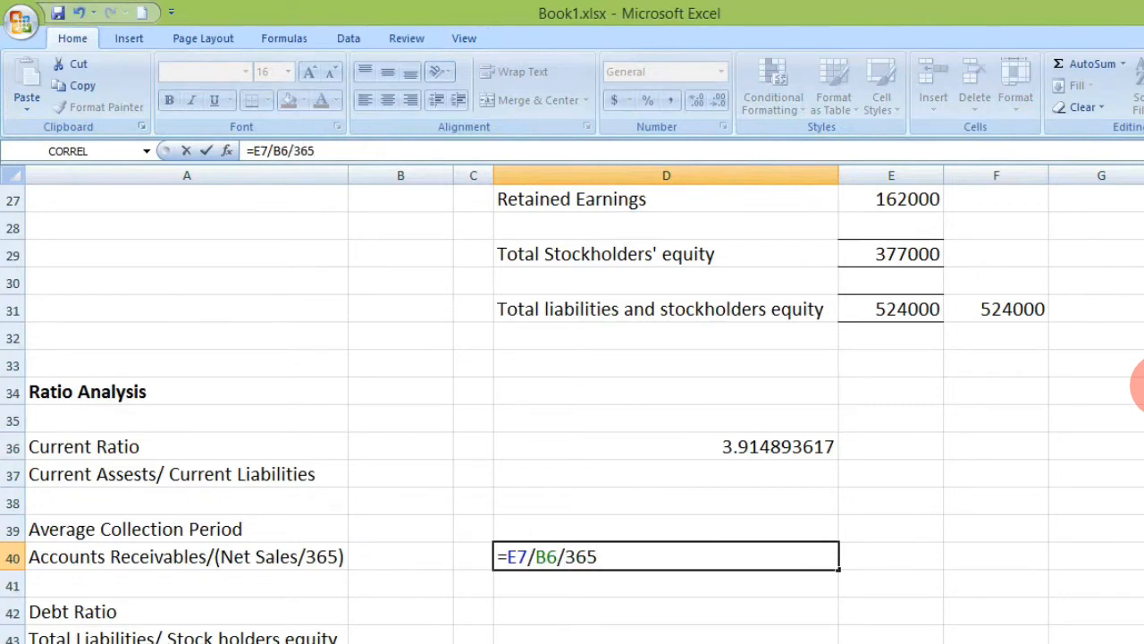
# Add parentheses around the divisor in the D40 average collection period formula and enter it as =E7/(B6/365).
pyautogui.write(')')
pyautogui.press('Left')
pyautogui.press('Left')
pyautogui.press('Left')
pyautogui.press('Left')
pyautogui.press('Left')
pyautogui.press('Left')
pyautogui.press('Left')
pyautogui.press('Left')
pyautogui.press('Right')
pyautogui.write('(')
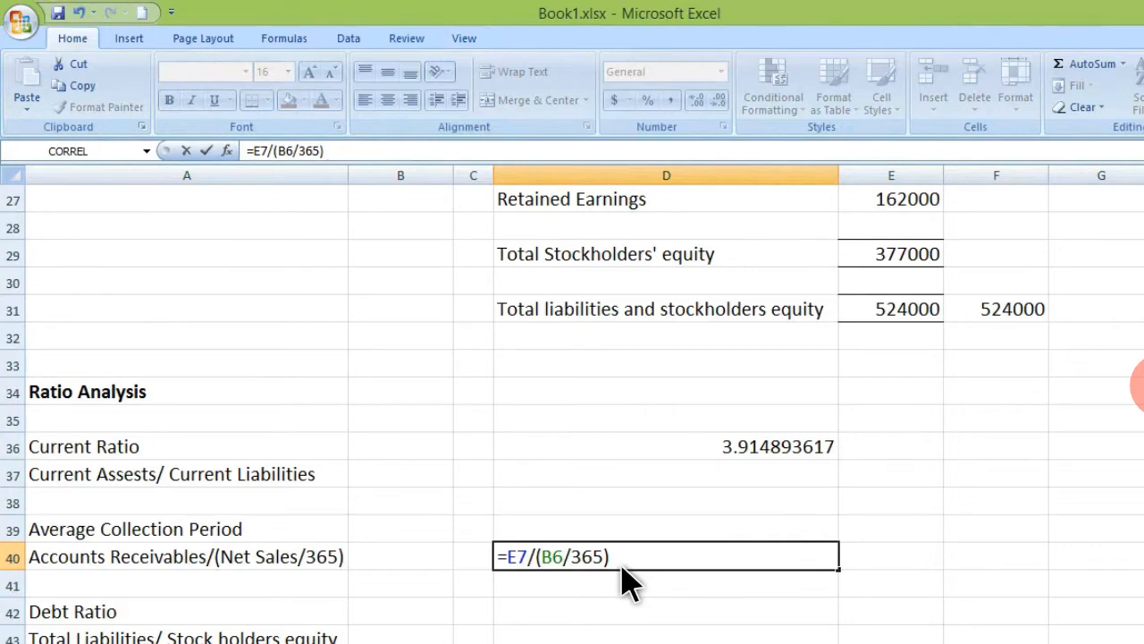
pyautogui.press('Return')
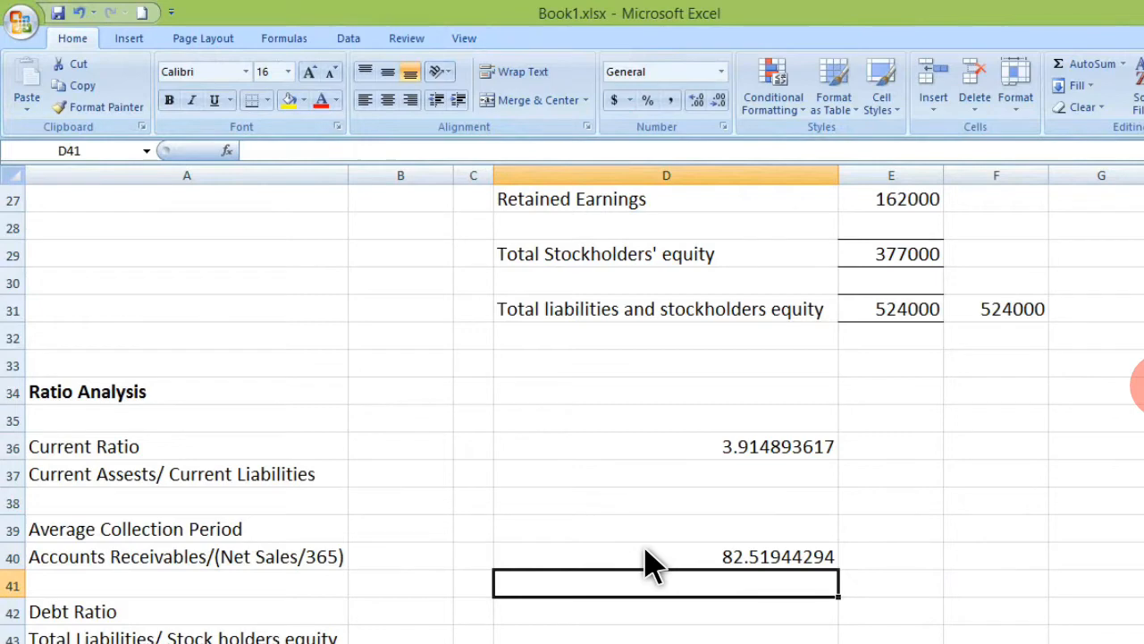
# Start the debt ratio formula in D42 with a reference to Total Liabilities in E20.
pyautogui.press('Up')
pyautogui.press('Up')
pyautogui.scroll(-1, 648, 563)
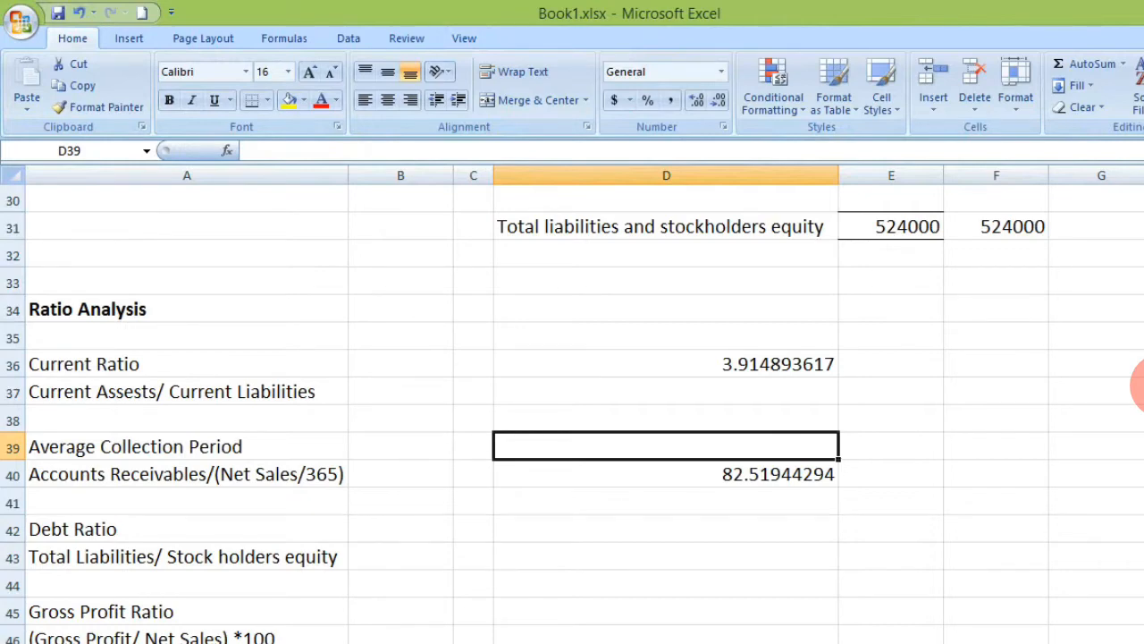
pyautogui.press('Down')
pyautogui.press('Down')
pyautogui.press('Down')
pyautogui.write('=')
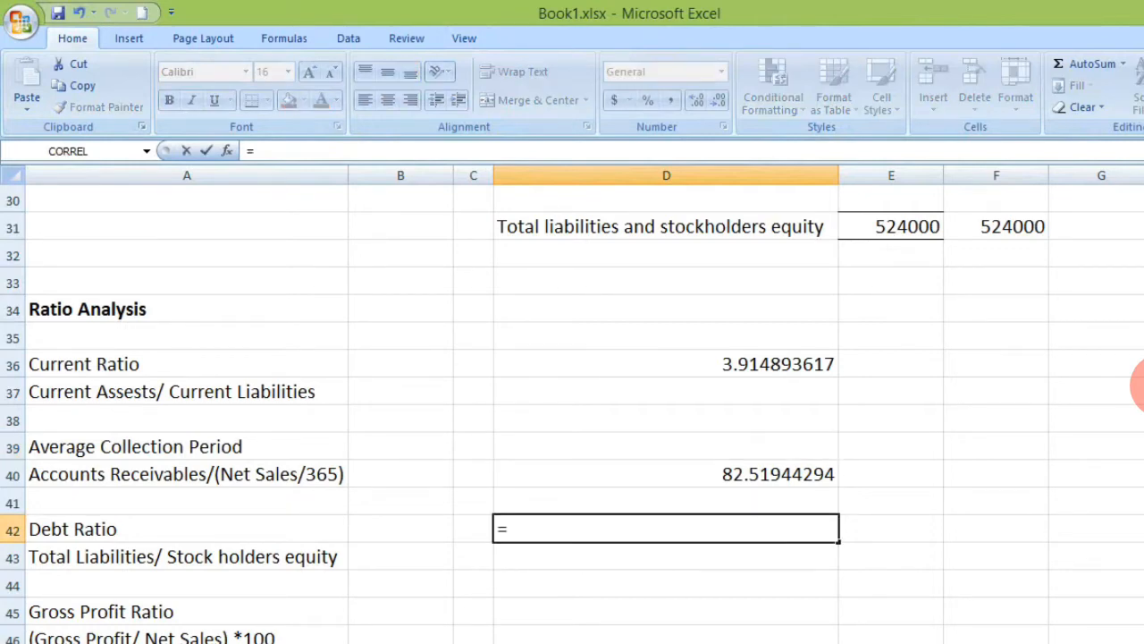
pyautogui.scroll(1, 1141, 385)
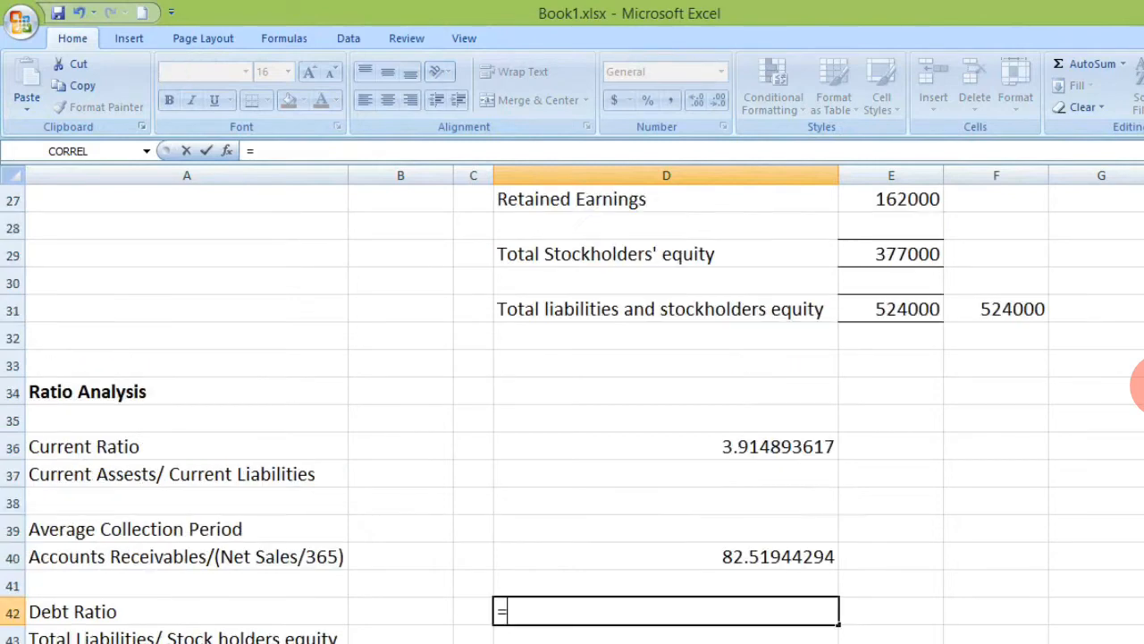
pyautogui.scroll(4, 1140, 385)
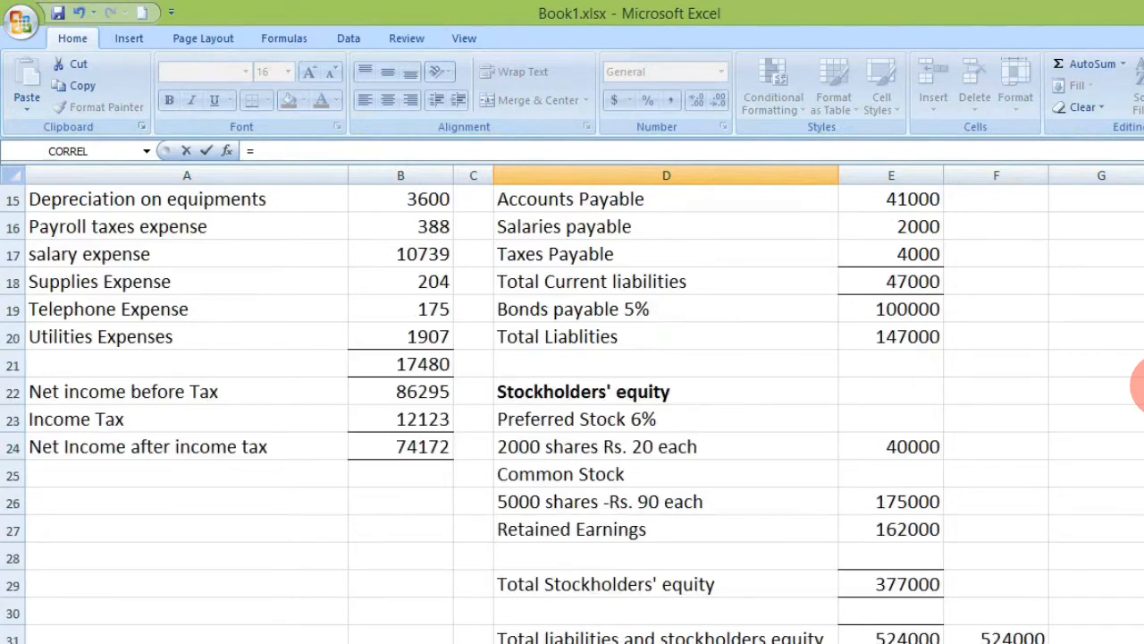
pyautogui.click(892, 337)
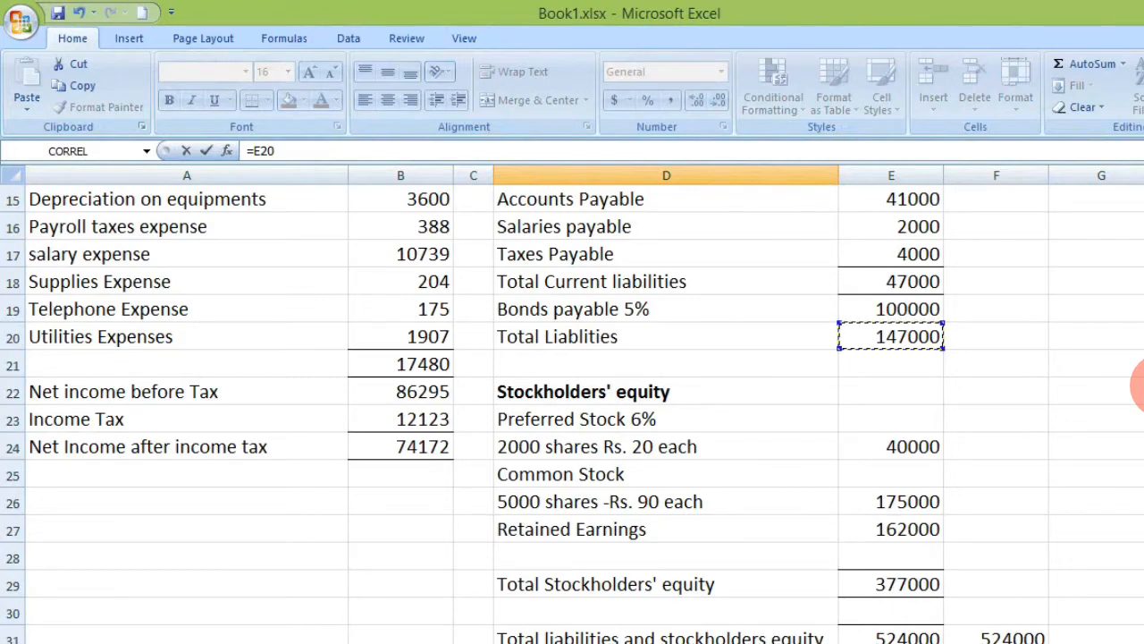
# Divide by Total Stockholders' equity in E29, enter the debt ratio formula as =E20/E29 and check it in D42.
pyautogui.write('/')
pyautogui.write('E29')
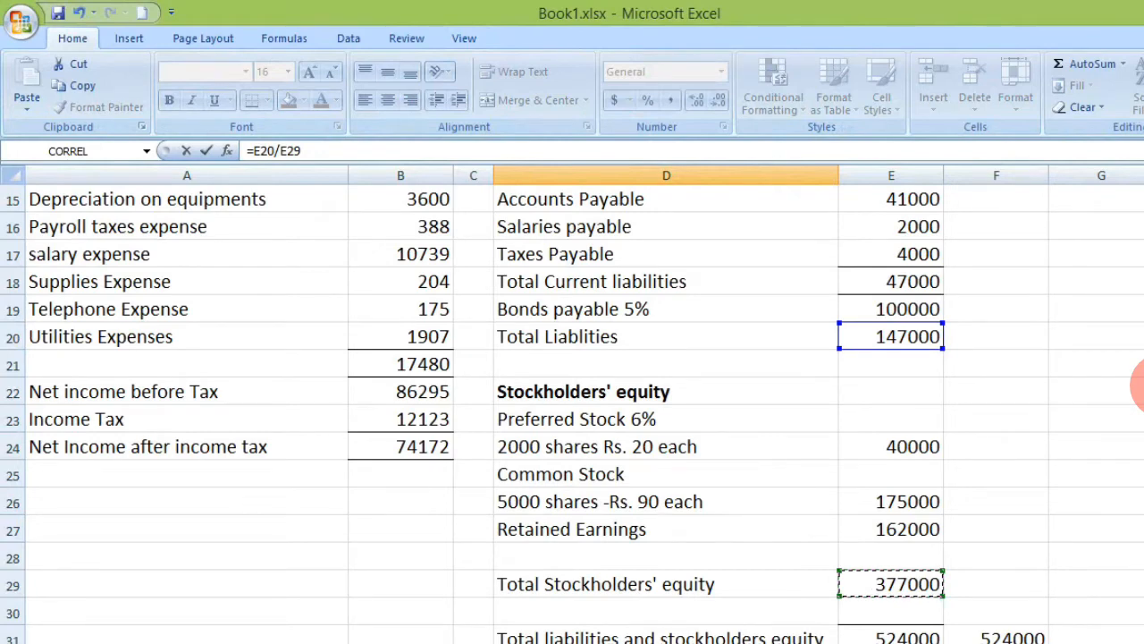
pyautogui.press('Return')
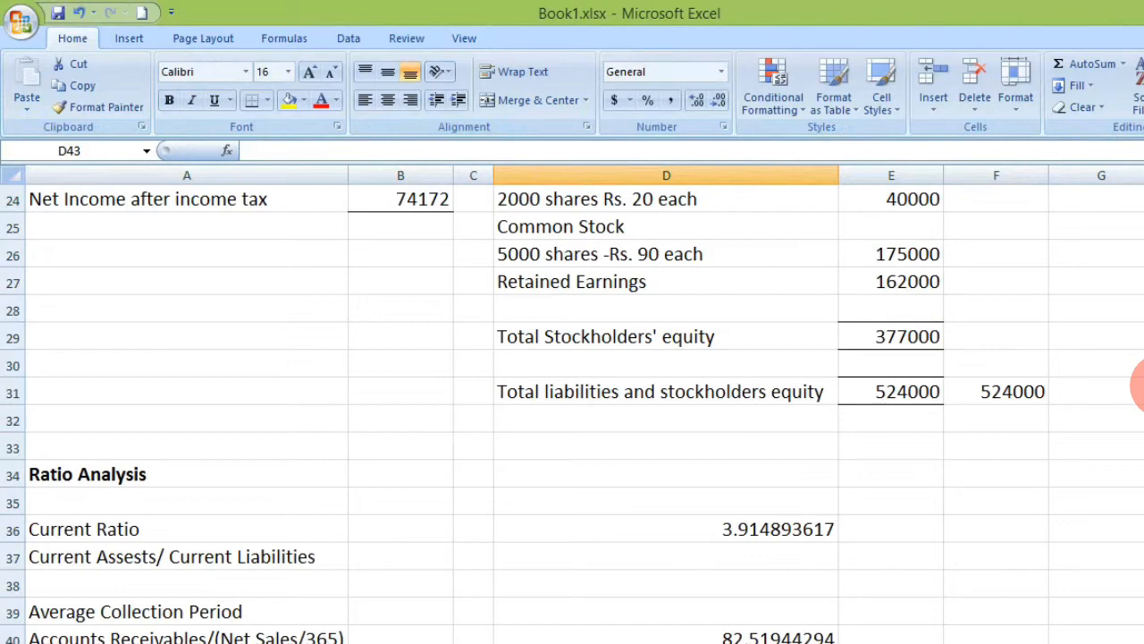
pyautogui.press('Up')
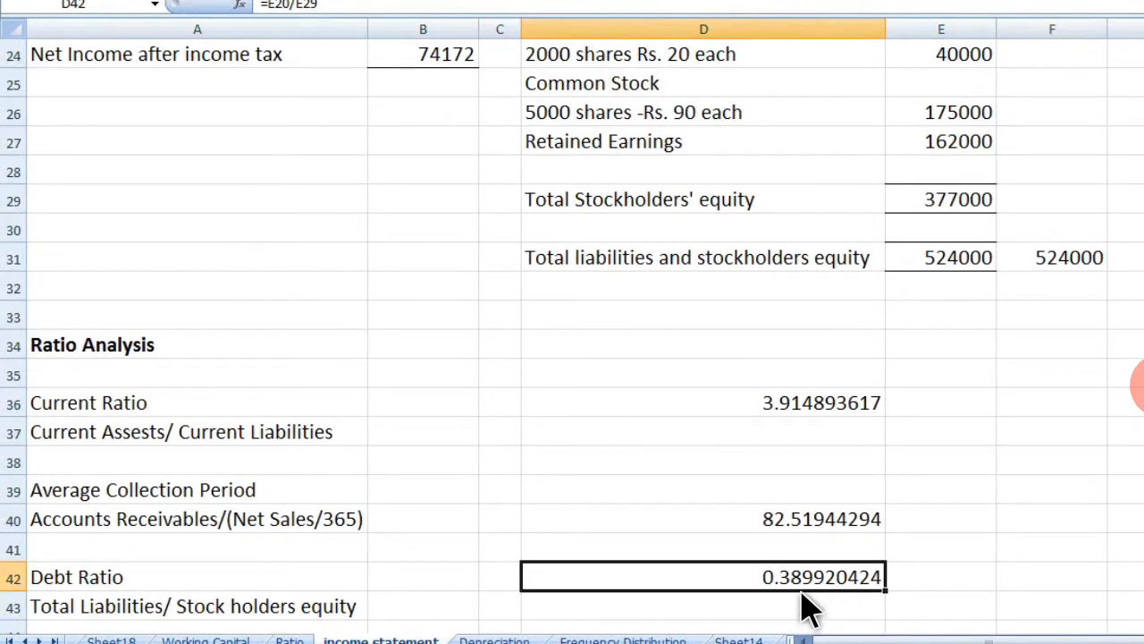
pyautogui.doubleClick(798, 581)
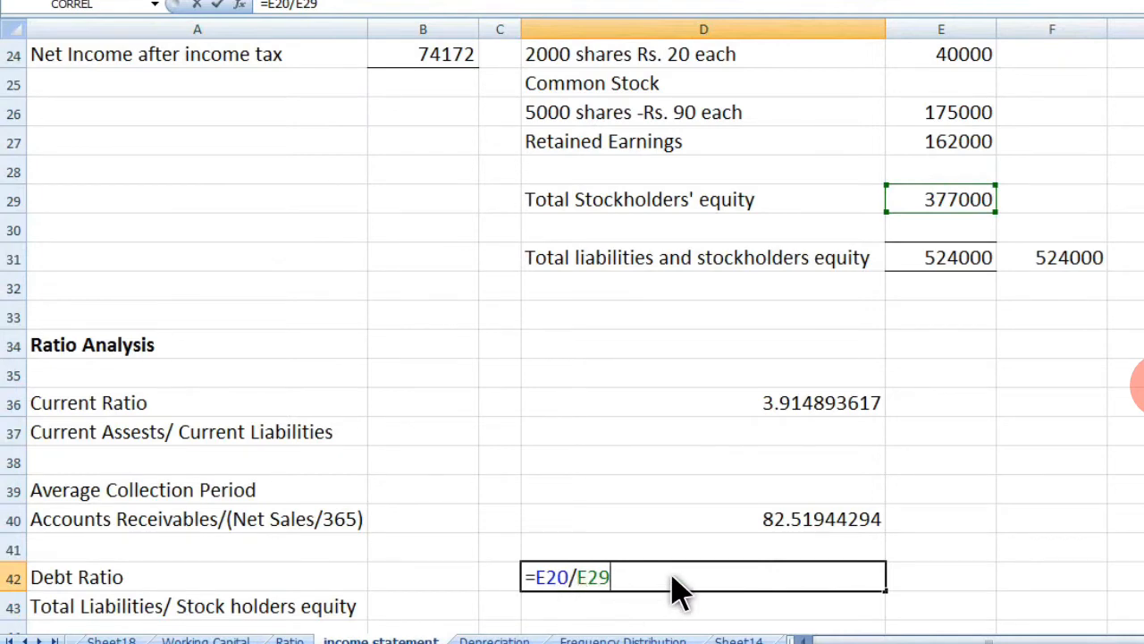
pyautogui.press('Escape')
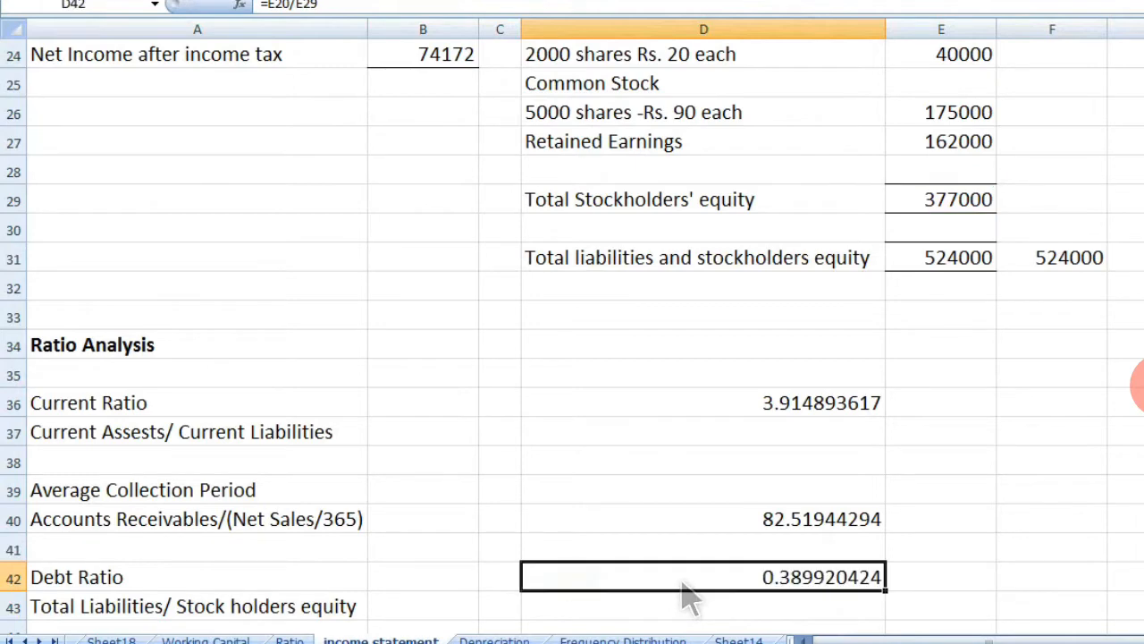
# Examine the income statement down to Cost of Goods Sold for the gross profit needed in the Gross Profit Ratio.
pyautogui.press('Down')
pyautogui.press('Down')
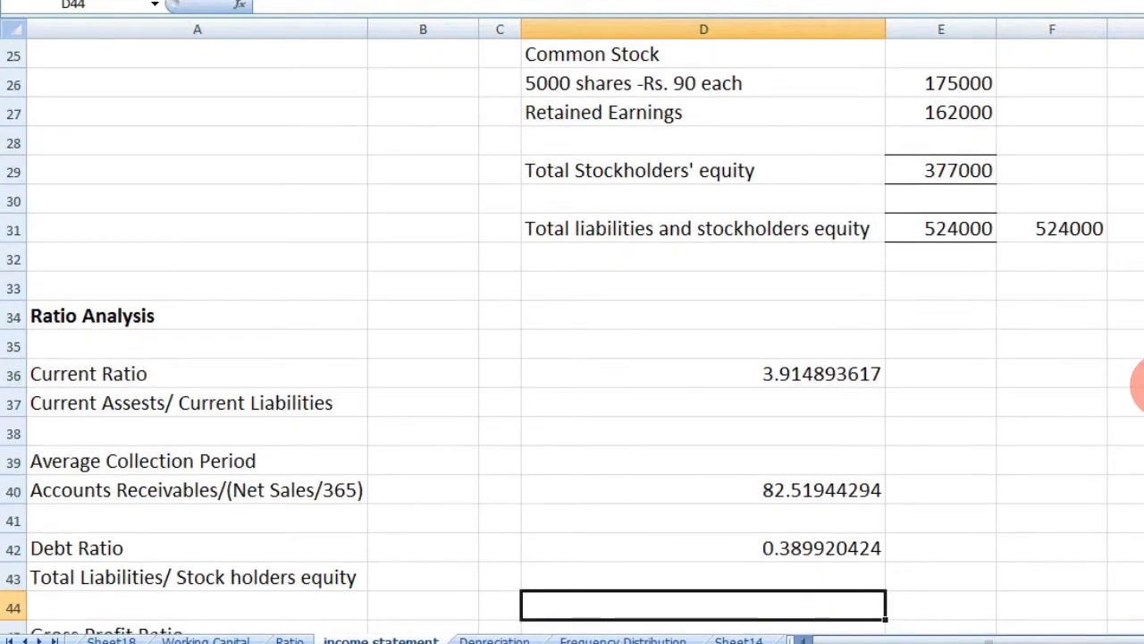
pyautogui.scroll(-1, 1142, 385)
pyautogui.press('Down')
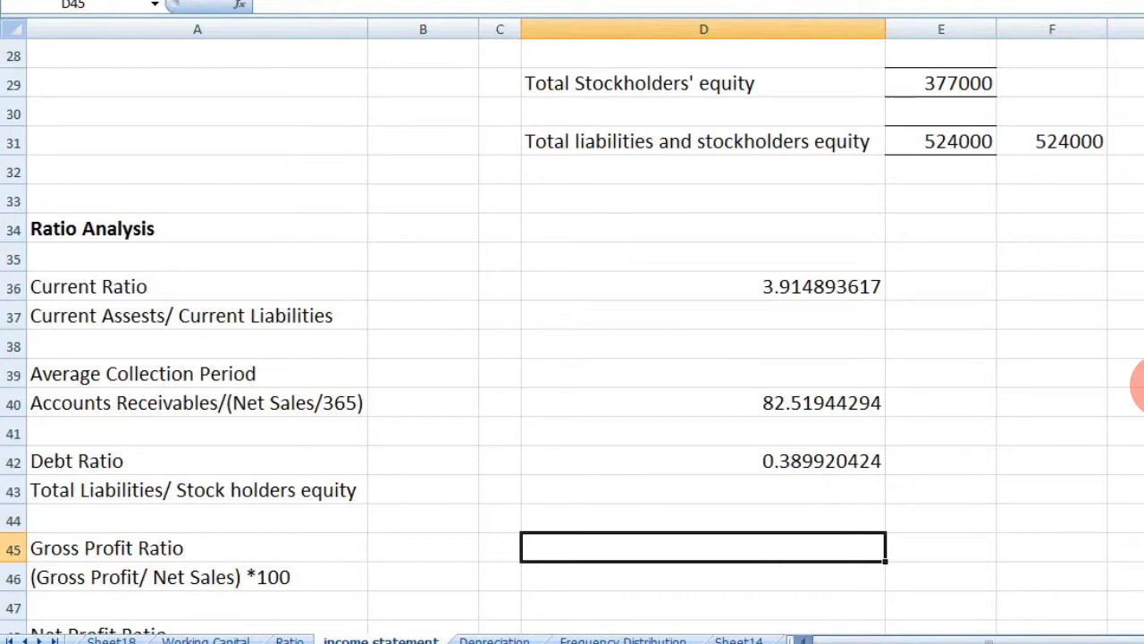
pyautogui.scroll(9, 1140, 385)
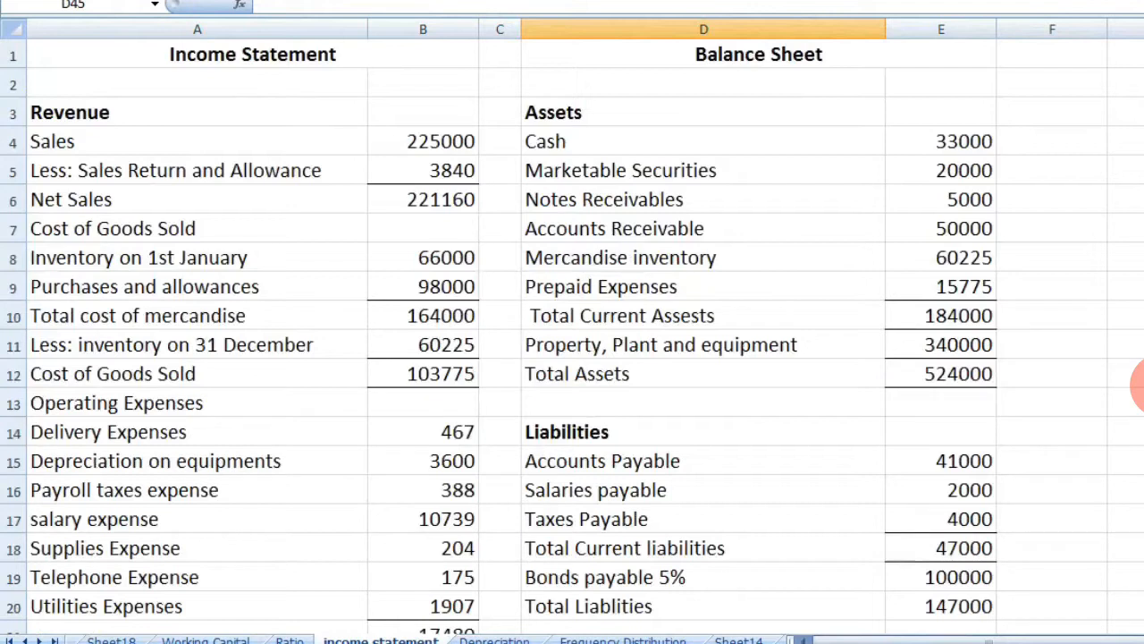
pyautogui.scroll(-1, 1139, 384)
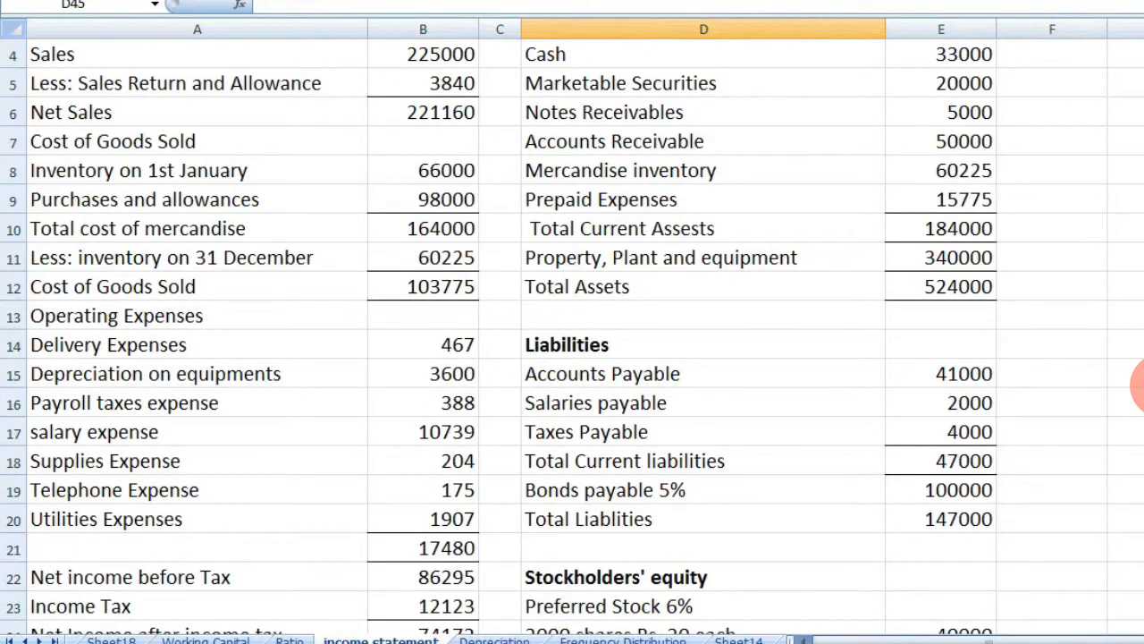
pyautogui.scroll(1, 1140, 384)
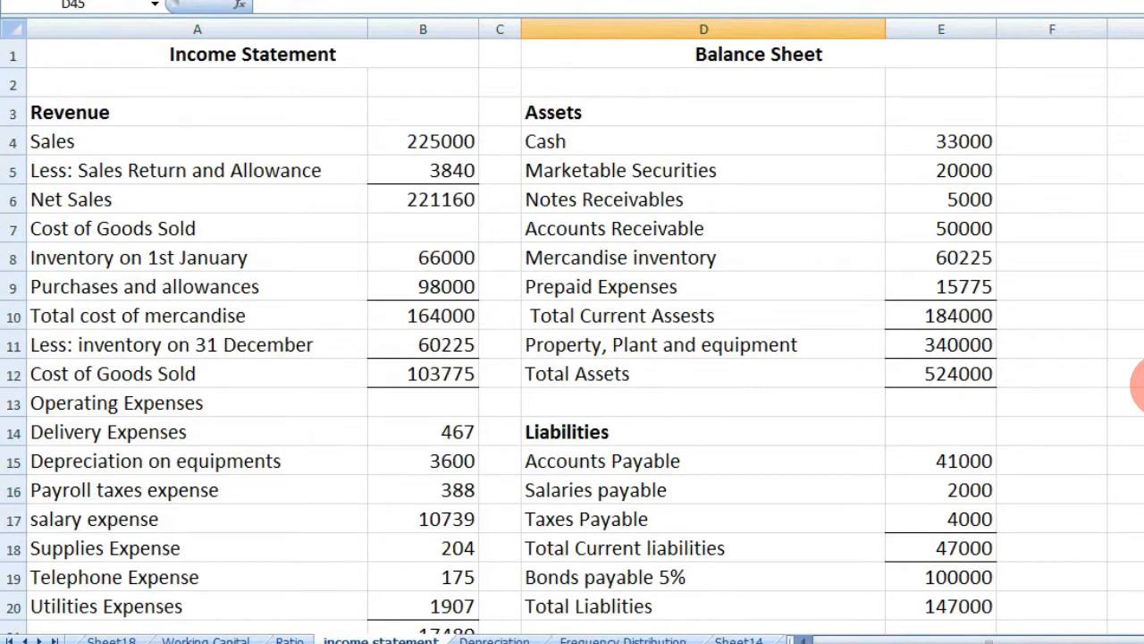
pyautogui.click(196, 373)
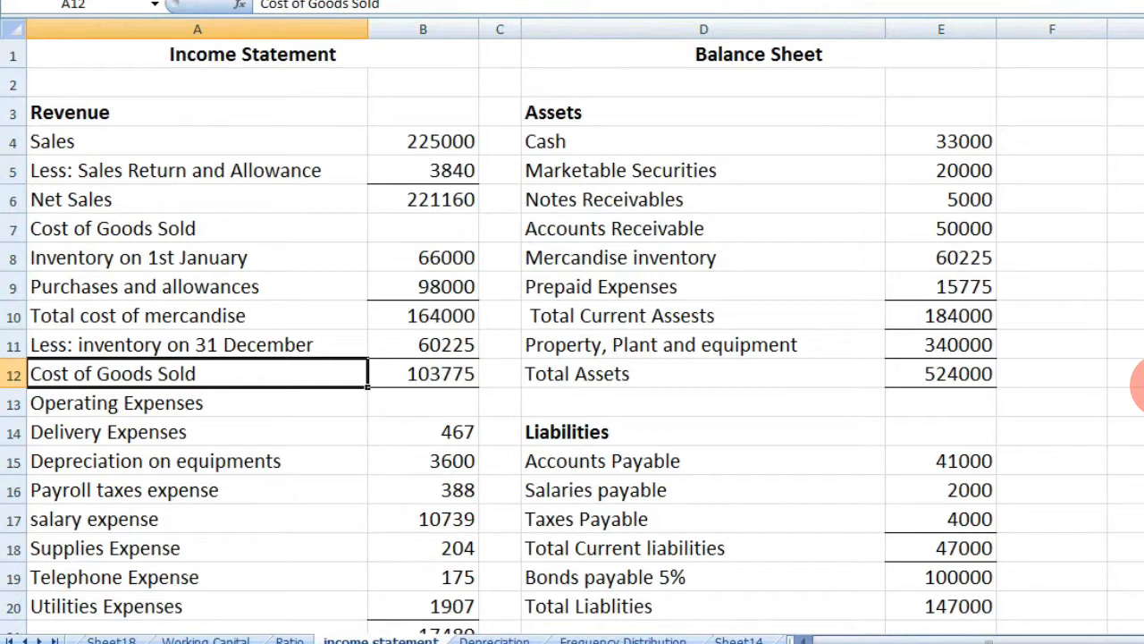
# Insert blank cells at A13:B13 above Operating Expenses, shifting the existing income statement cells down.
pyautogui.moveTo(197, 403); pyautogui.dragTo(423, 403)
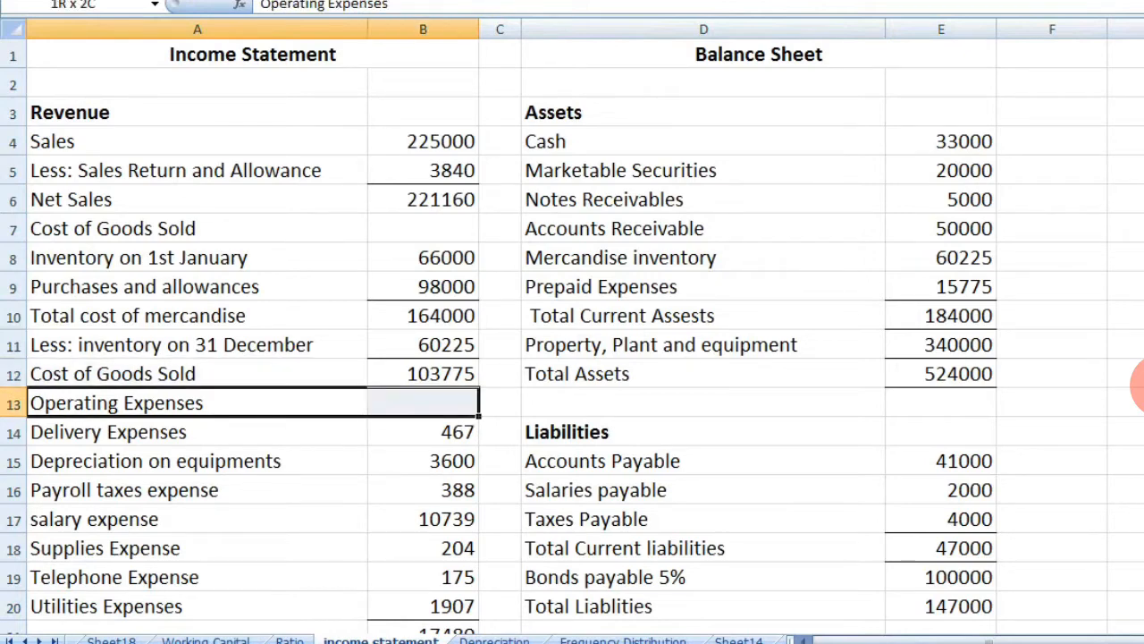
pyautogui.rightClick(400, 406)
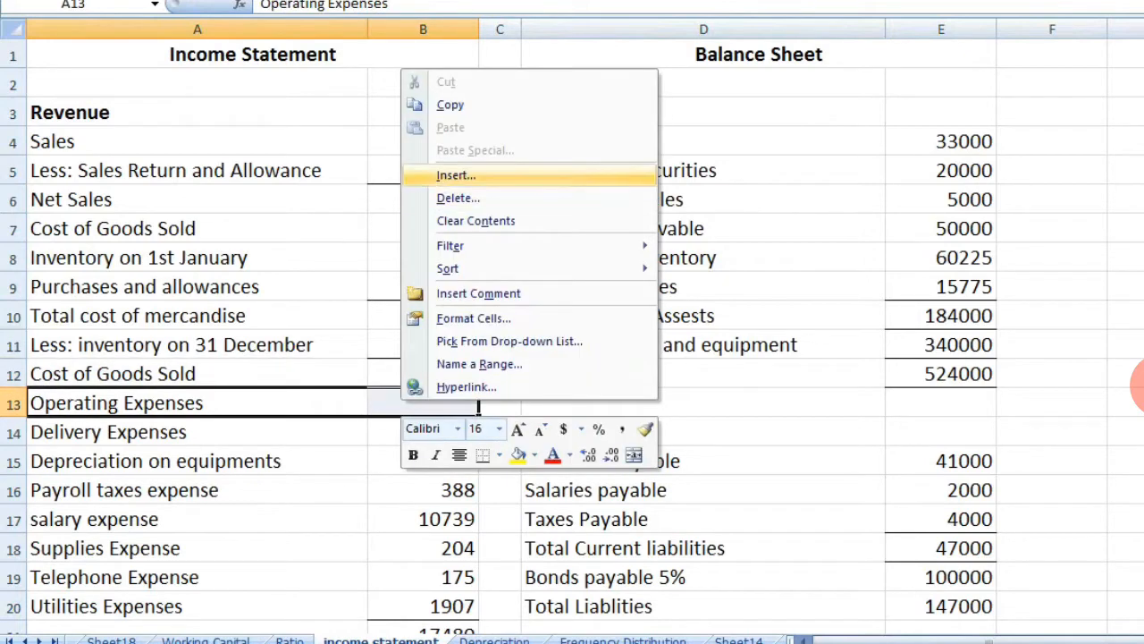
pyautogui.click(447, 175)
pyautogui.click(404, 229)
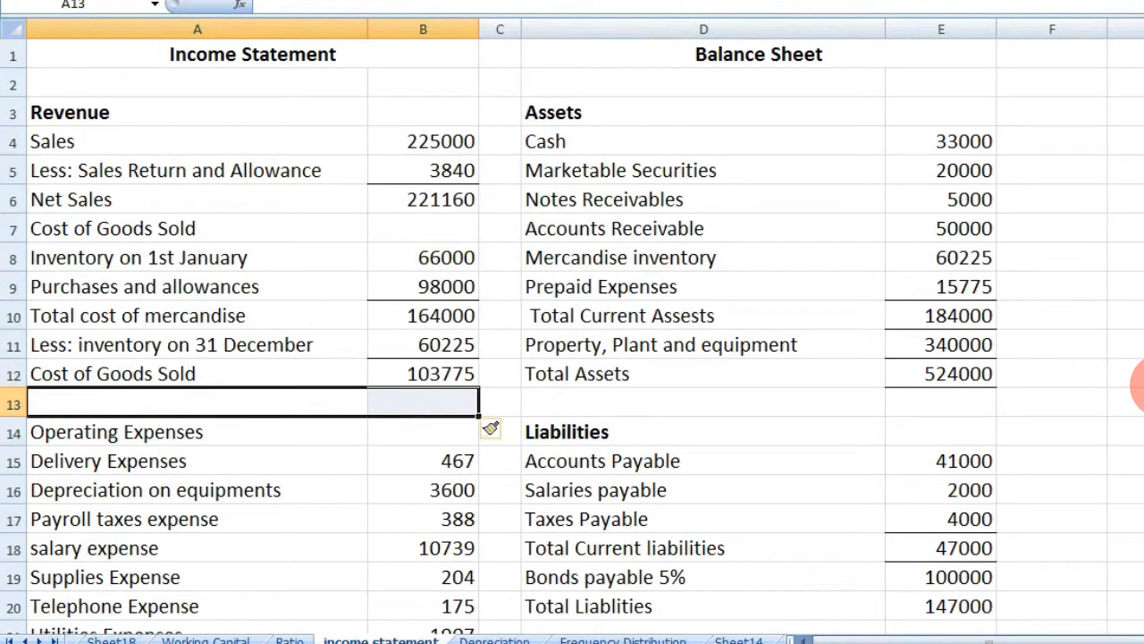
# Label the new income statement line in A13 as Gross Profit.
pyautogui.press('Right')
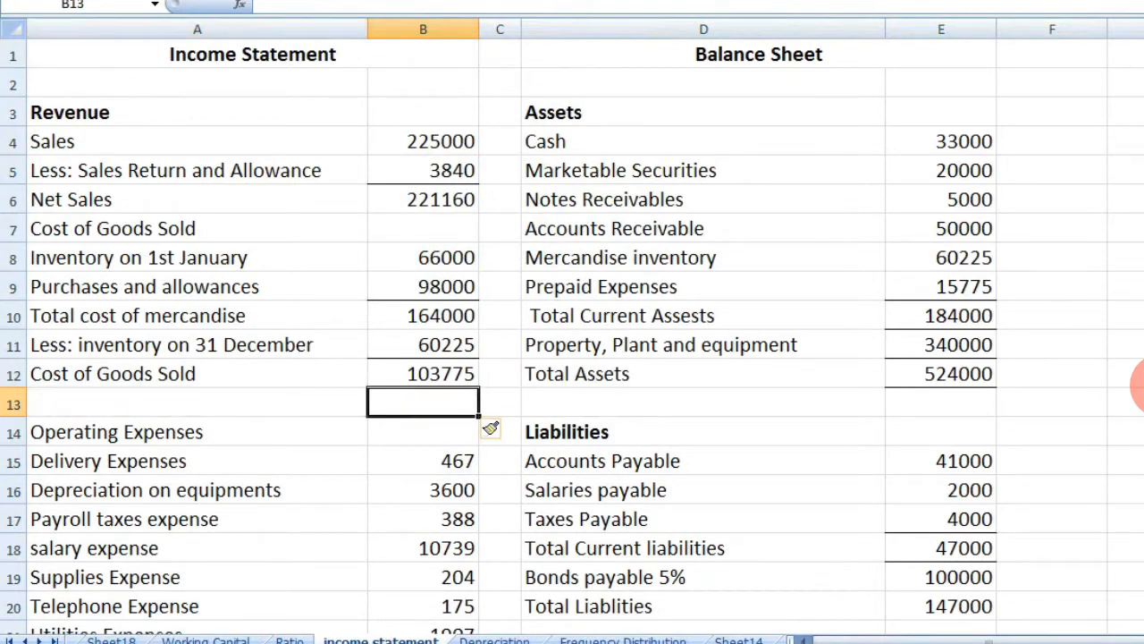
pyautogui.press('Left')
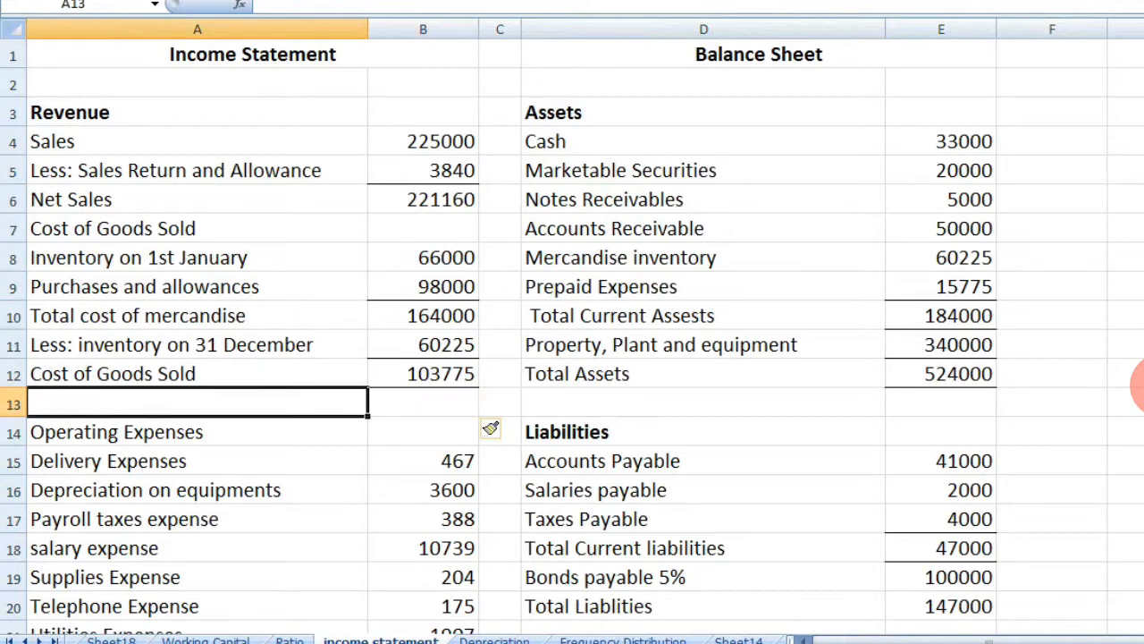
pyautogui.write('Gr')
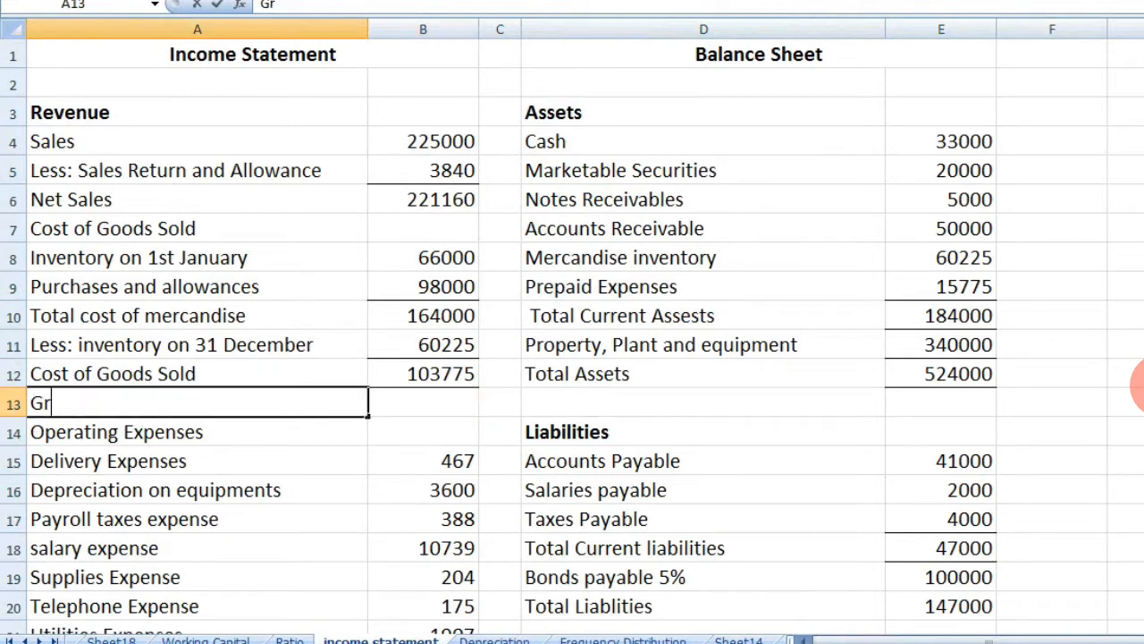
pyautogui.write('oss Pro')
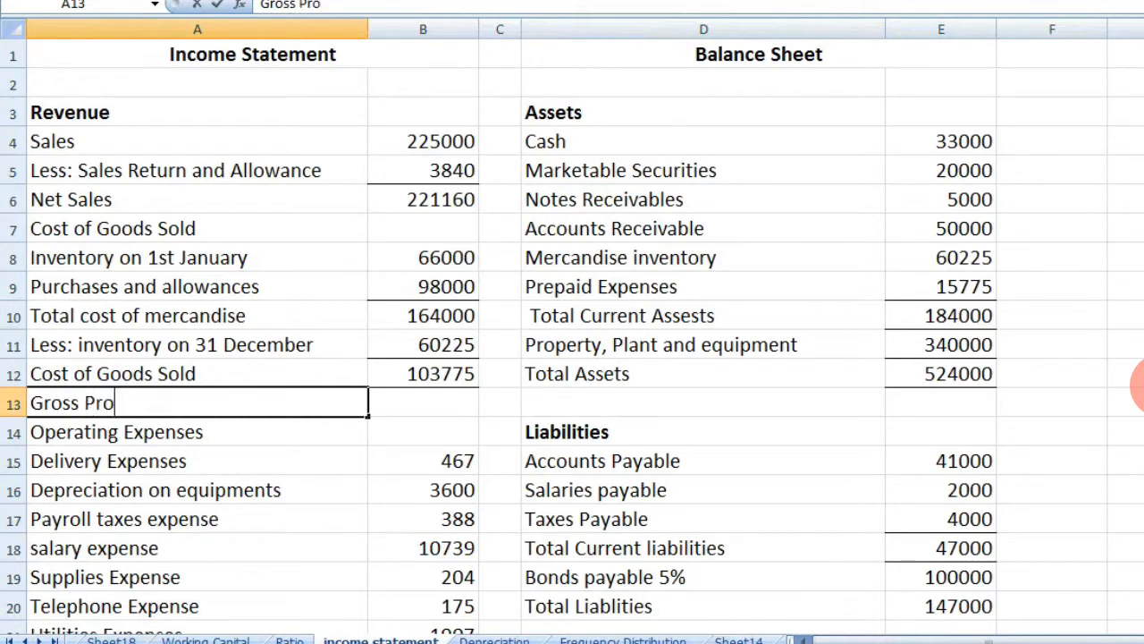
pyautogui.write('fit')
pyautogui.press('Tab')
pyautogui.click(423, 142)
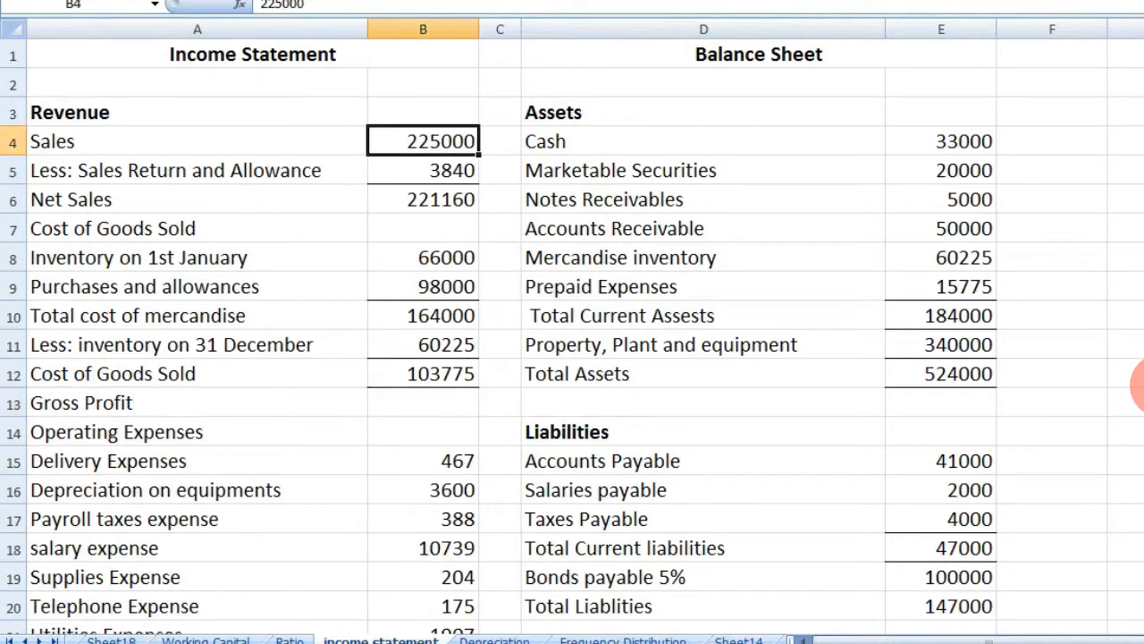
pyautogui.hotkey('ctrl', 'Down')
pyautogui.write('-')
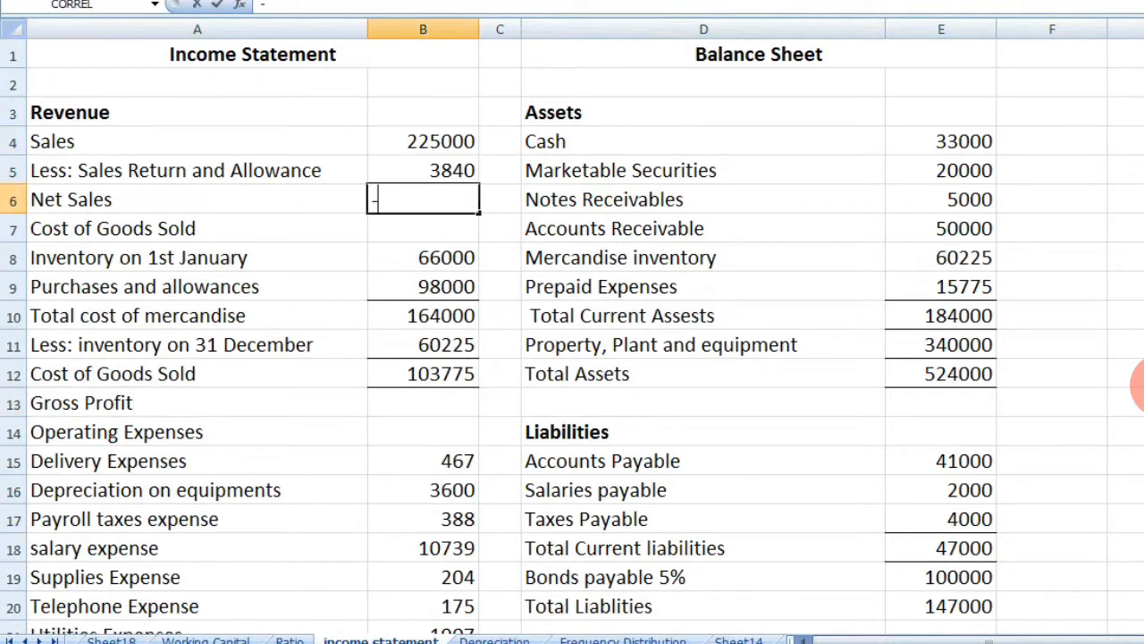
pyautogui.press('Escape')
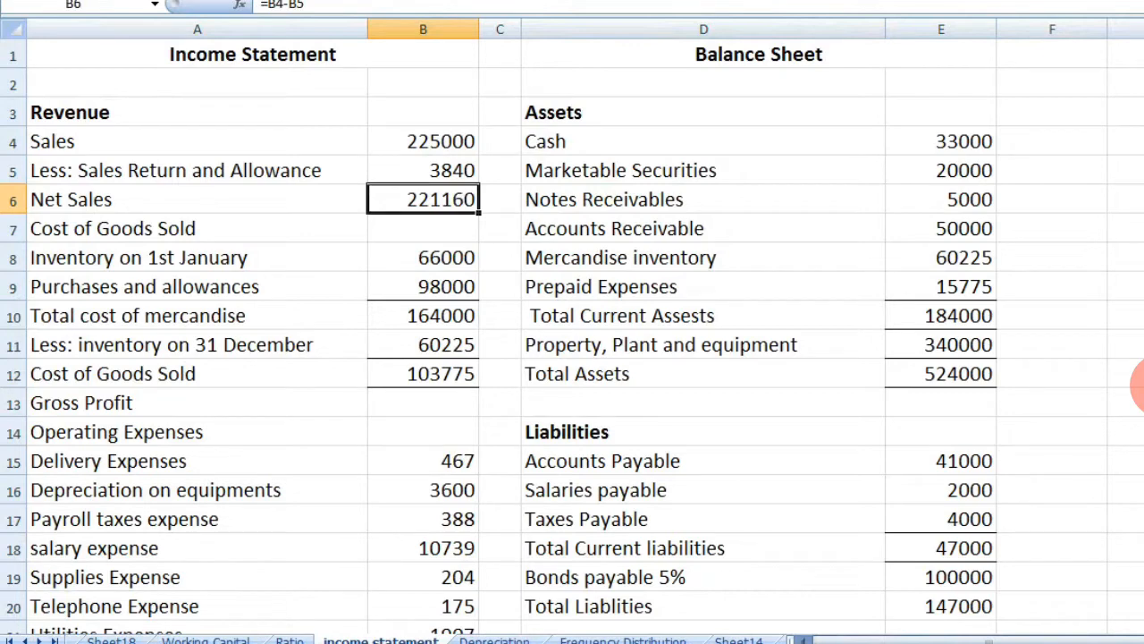
# Calculate gross profit in B13 as Net Sales minus Cost of Goods Sold with the formula =B6-B12.
pyautogui.doubleClick(423, 403)
pyautogui.write('=')
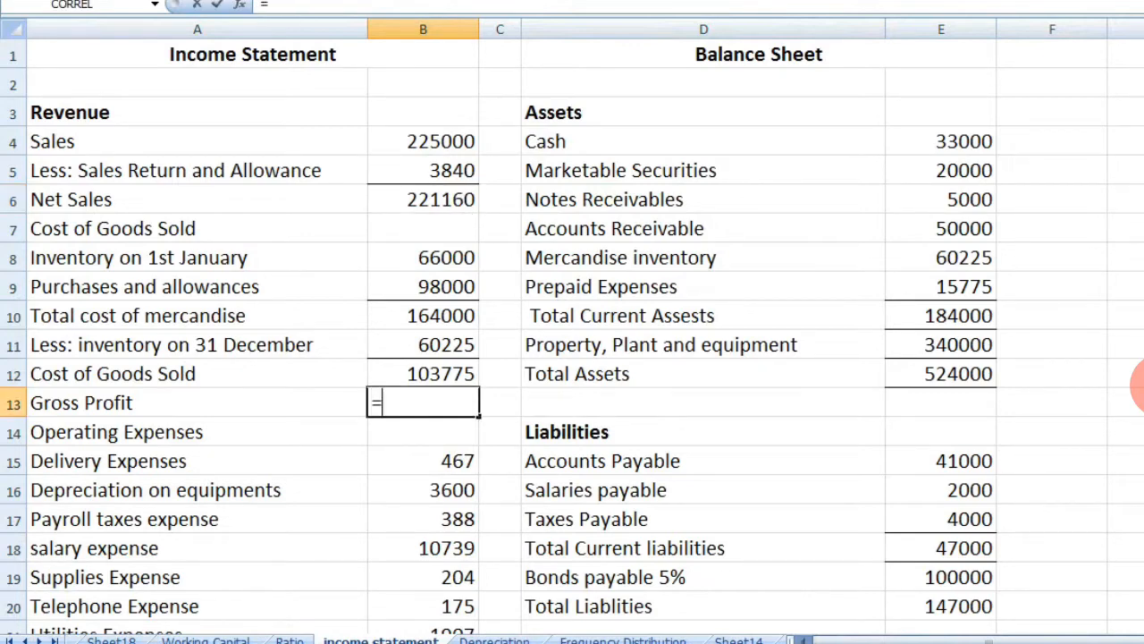
pyautogui.click(422, 199)
pyautogui.write('-')
pyautogui.press('Up')
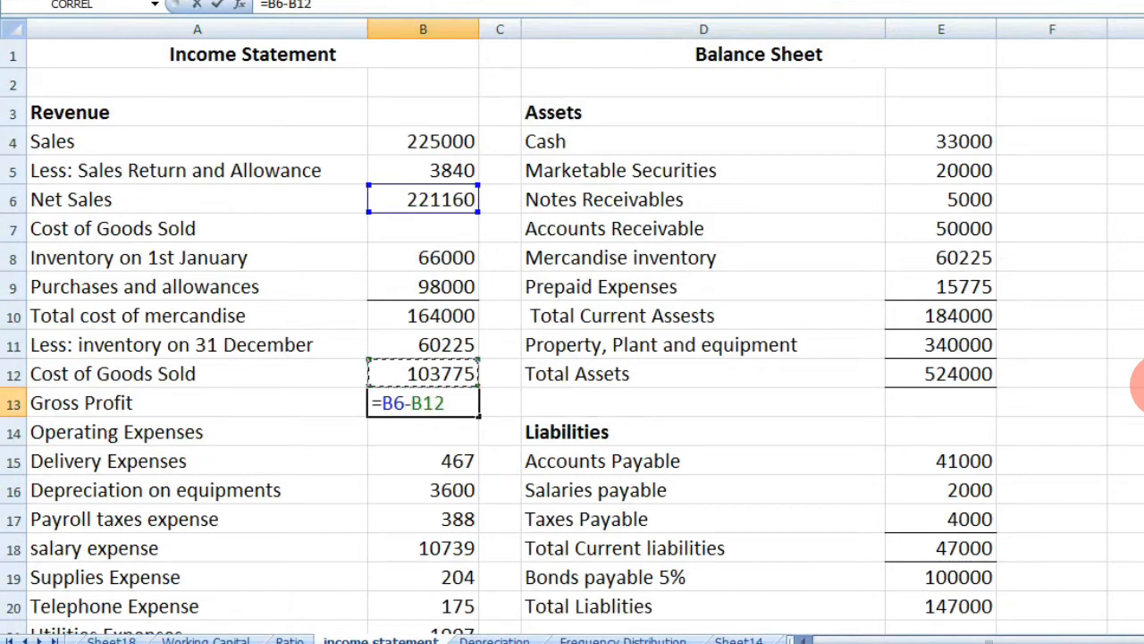
pyautogui.press('Return')
pyautogui.press('Up')
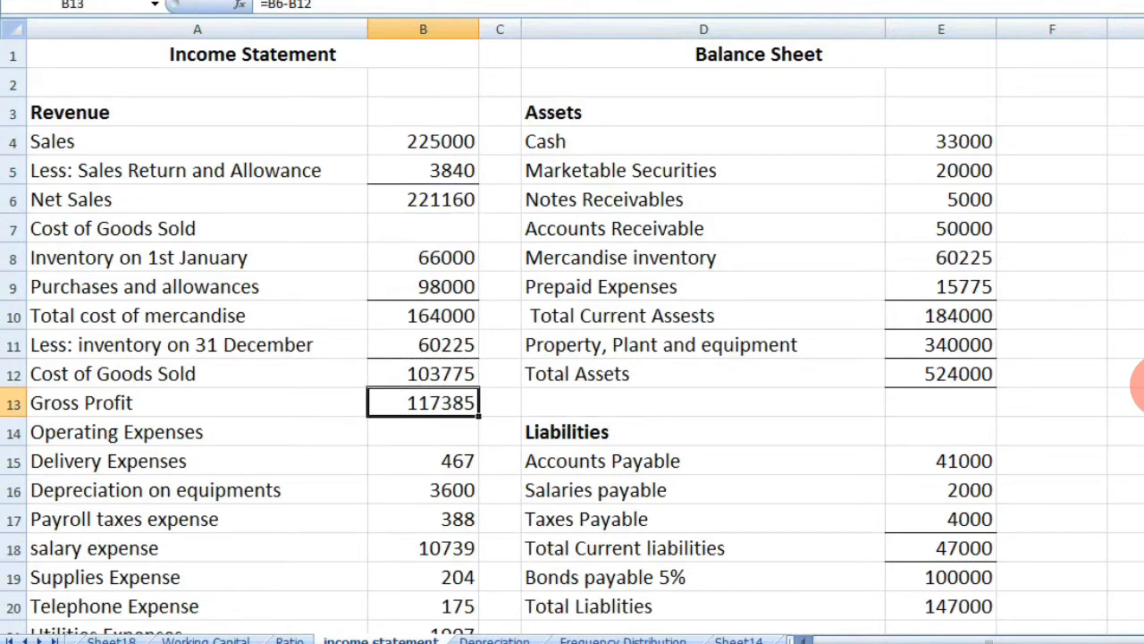
# Enter the Gross Profit Ratio formula in D46 as Gross Profit over Net Sales times 100, =B13/B6*100.
pyautogui.scroll(-12, 1140, 385)
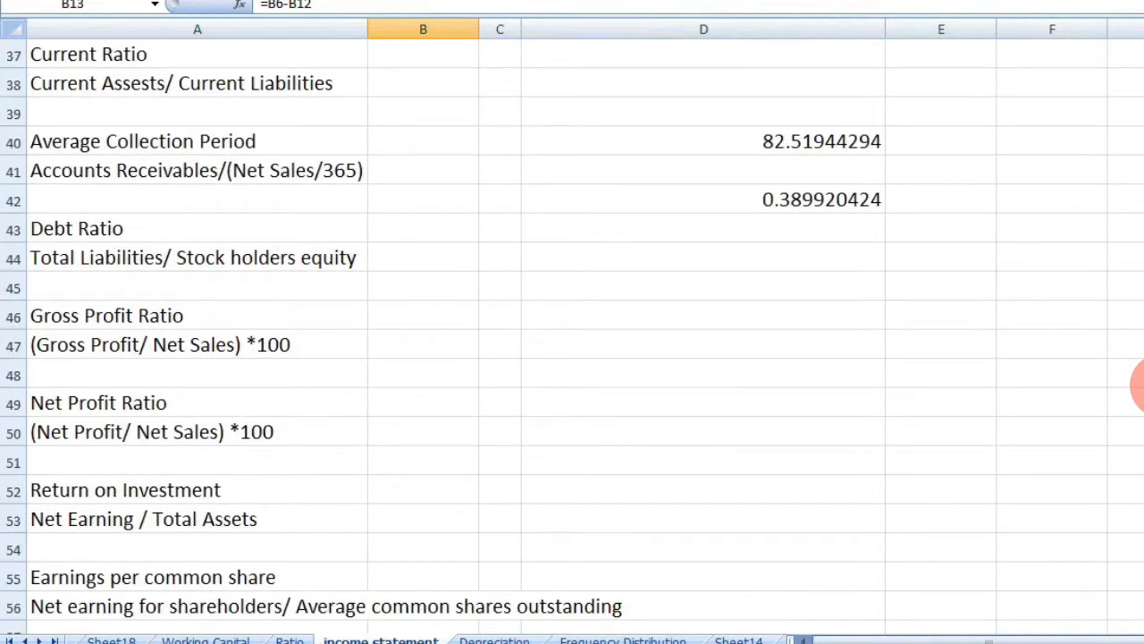
pyautogui.click(704, 316)
pyautogui.write('=')
pyautogui.scroll(7, 1140, 384)
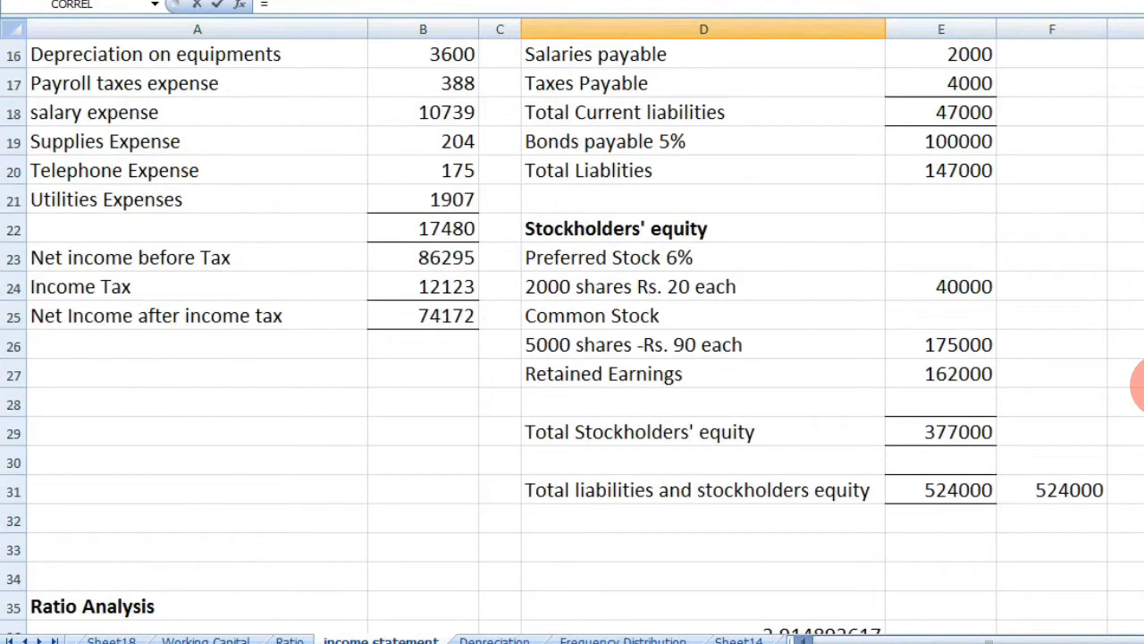
pyautogui.scroll(5, 1140, 385)
pyautogui.click(423, 403)
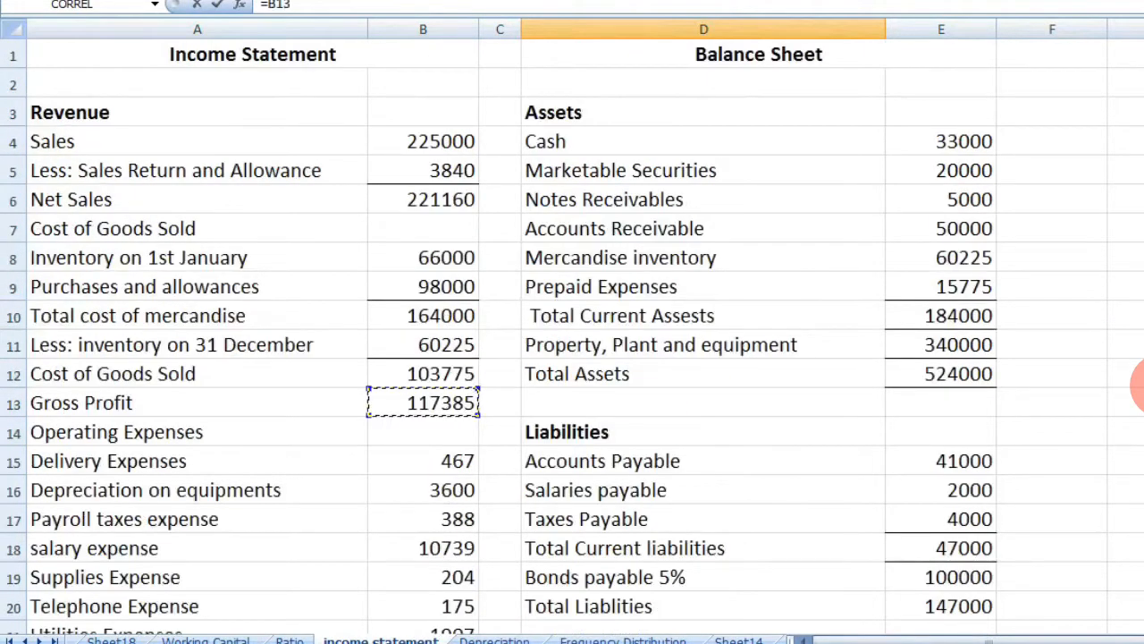
pyautogui.write('/')
pyautogui.click(423, 200)
pyautogui.write('*100')
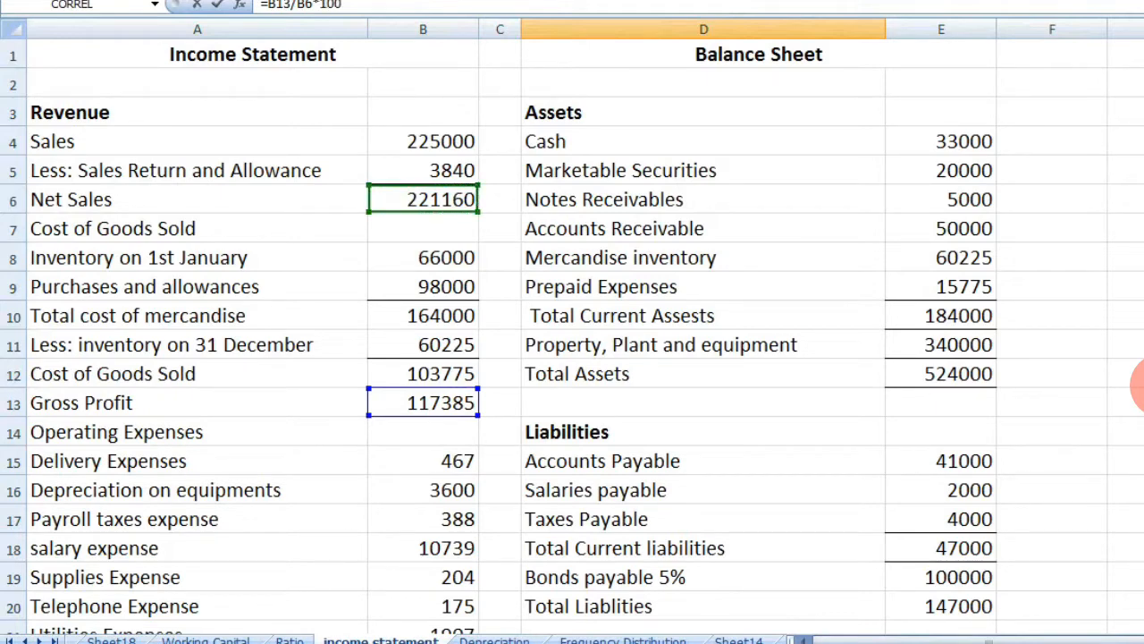
# Bracket the division in the Gross Profit Ratio formula so it reads =(B13/B6)*100, and commit it.
pyautogui.click(313, 5)
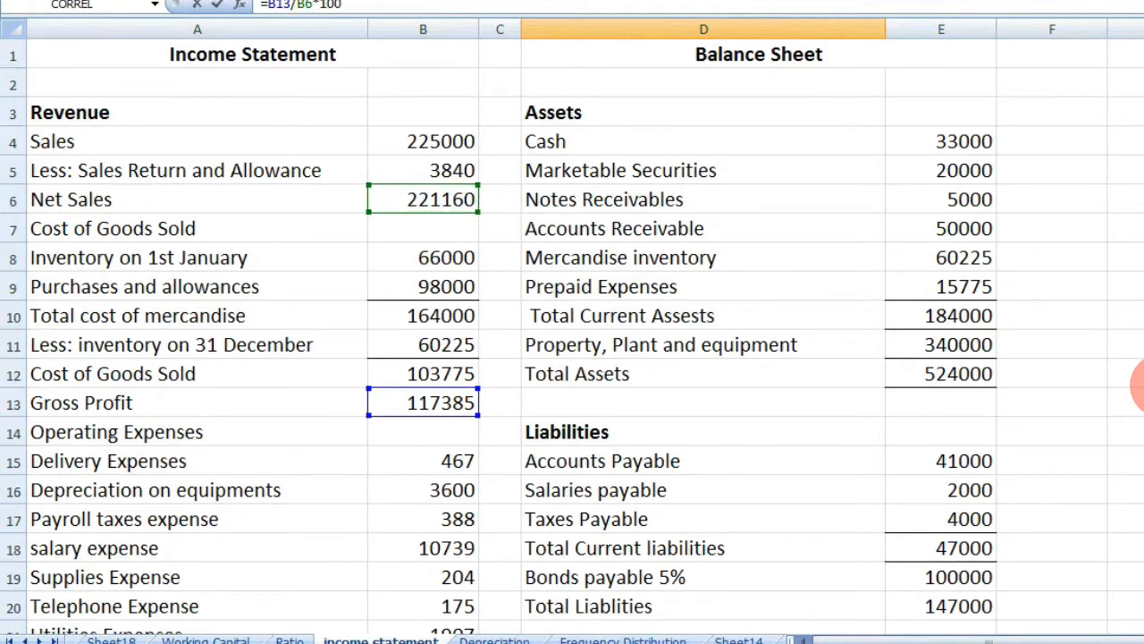
pyautogui.write(')')
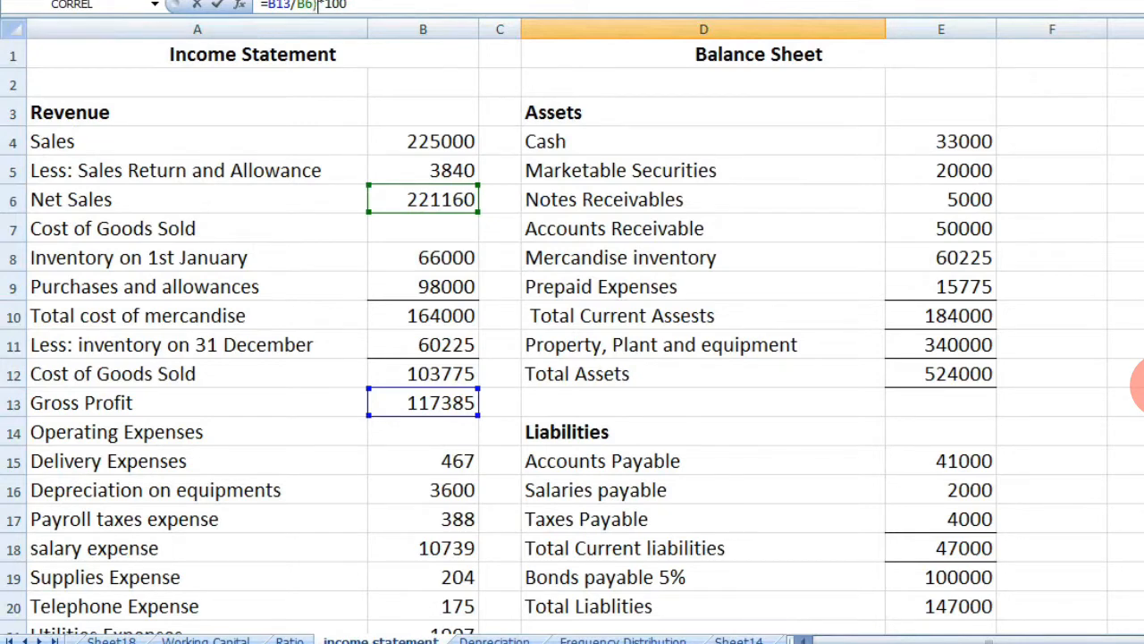
pyautogui.click(268, 5)
pyautogui.write('(')
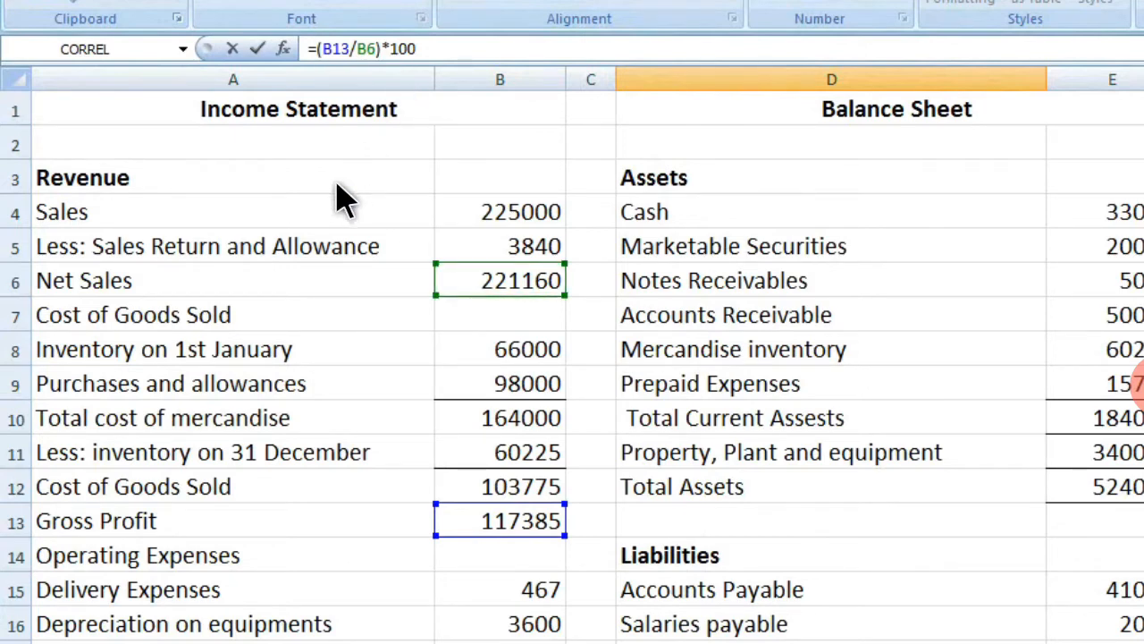
pyautogui.press('Return')
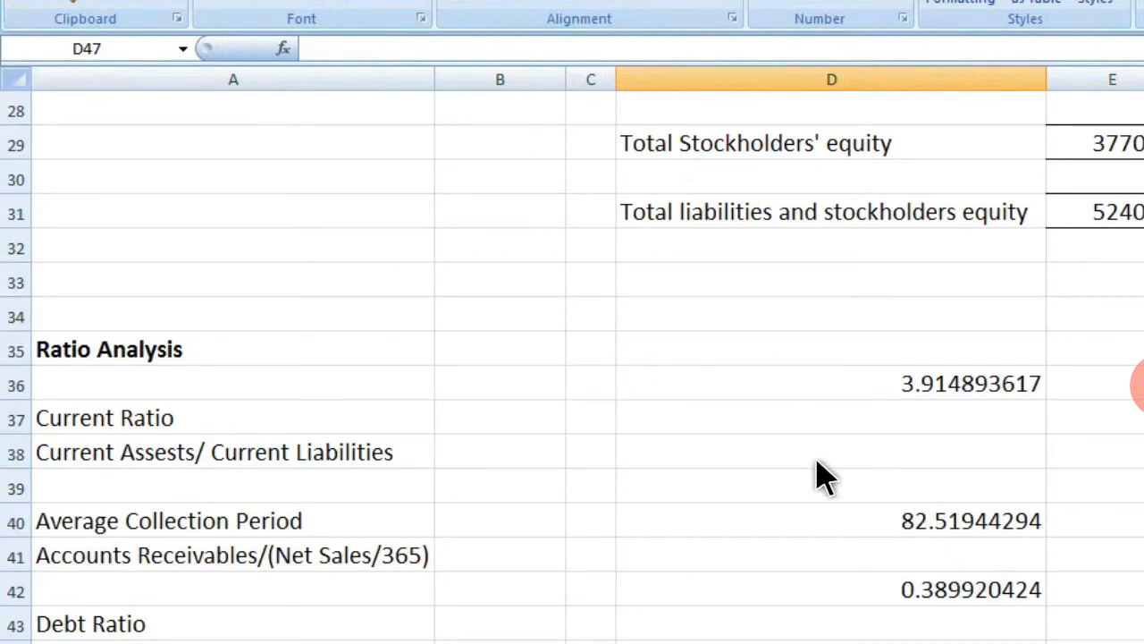
# Begin the Net Profit Ratio formula in D49 with an opening bracket and Net Income after income tax as the numerator, =(B25/.
pyautogui.click(500, 349)
pyautogui.scroll(-2, 823, 458)
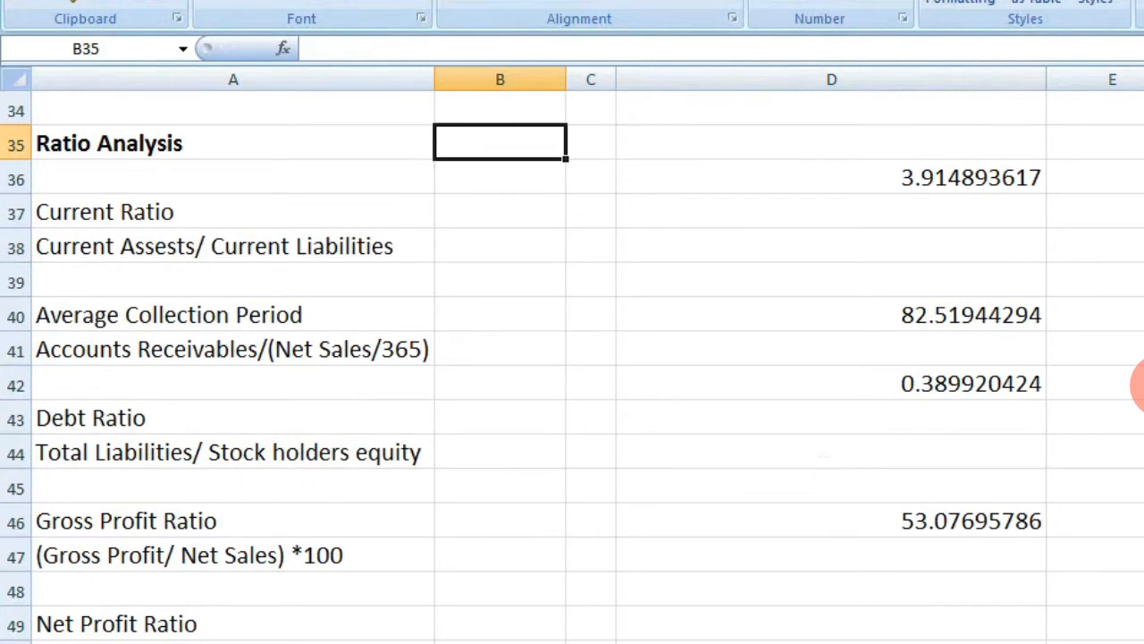
pyautogui.scroll(-1, 572, 357)
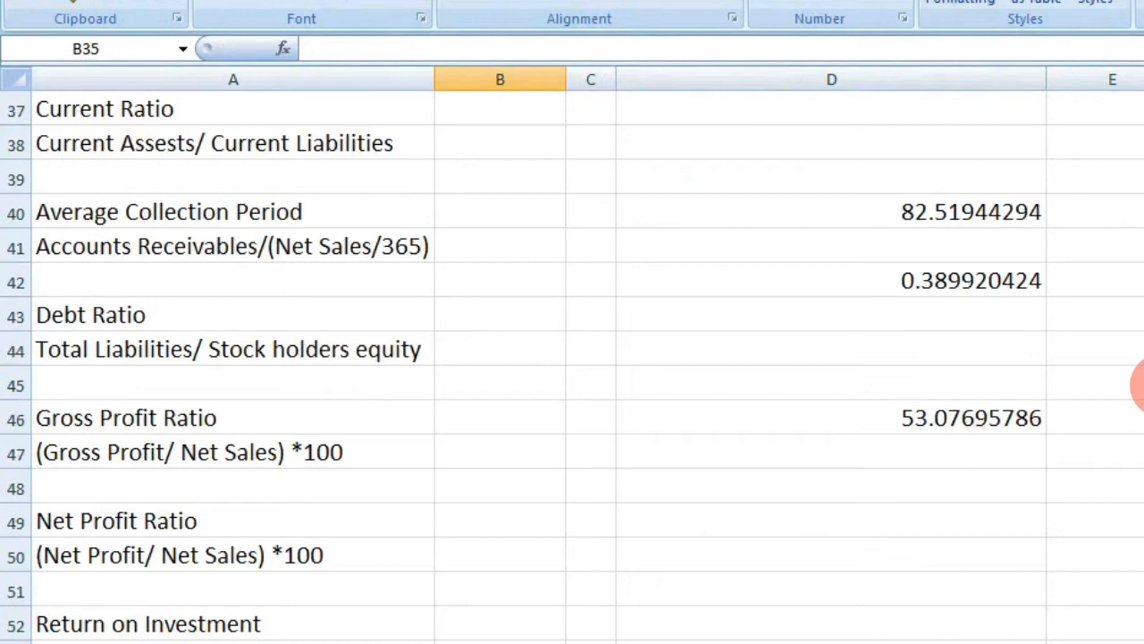
pyautogui.click(831, 520)
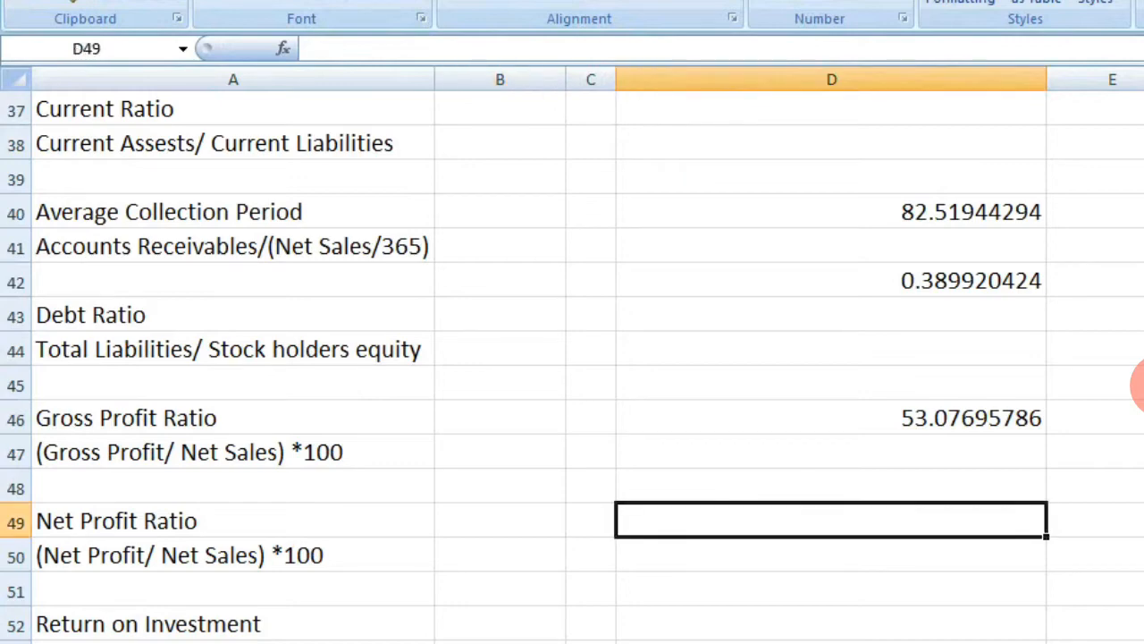
pyautogui.write('=')
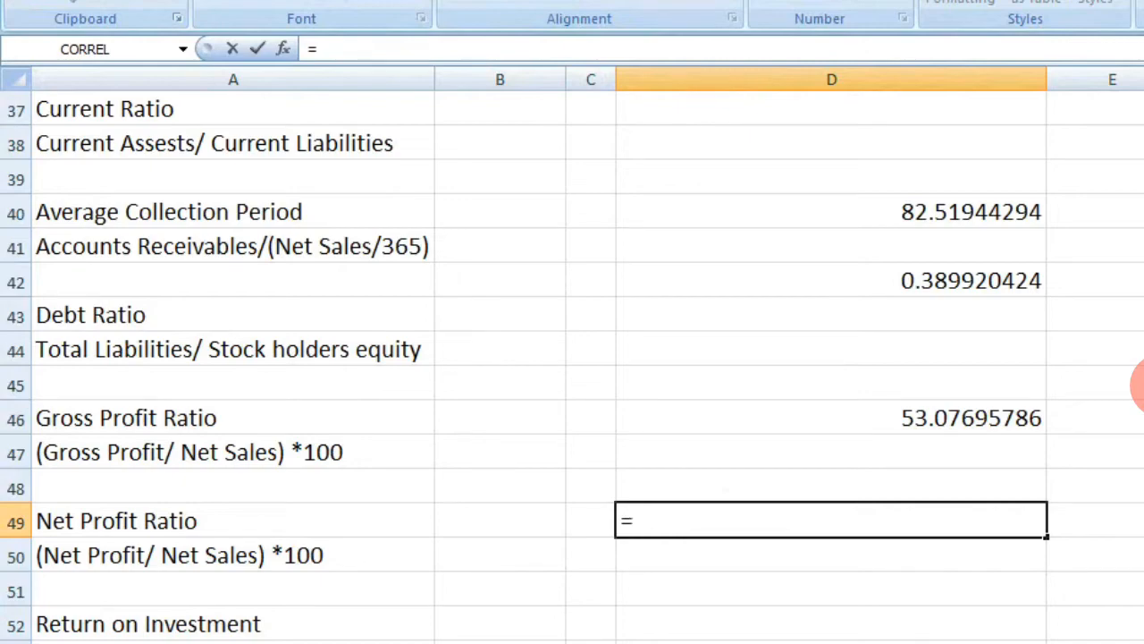
pyautogui.scroll(6, 1142, 384)
pyautogui.scroll(4, 1141, 385)
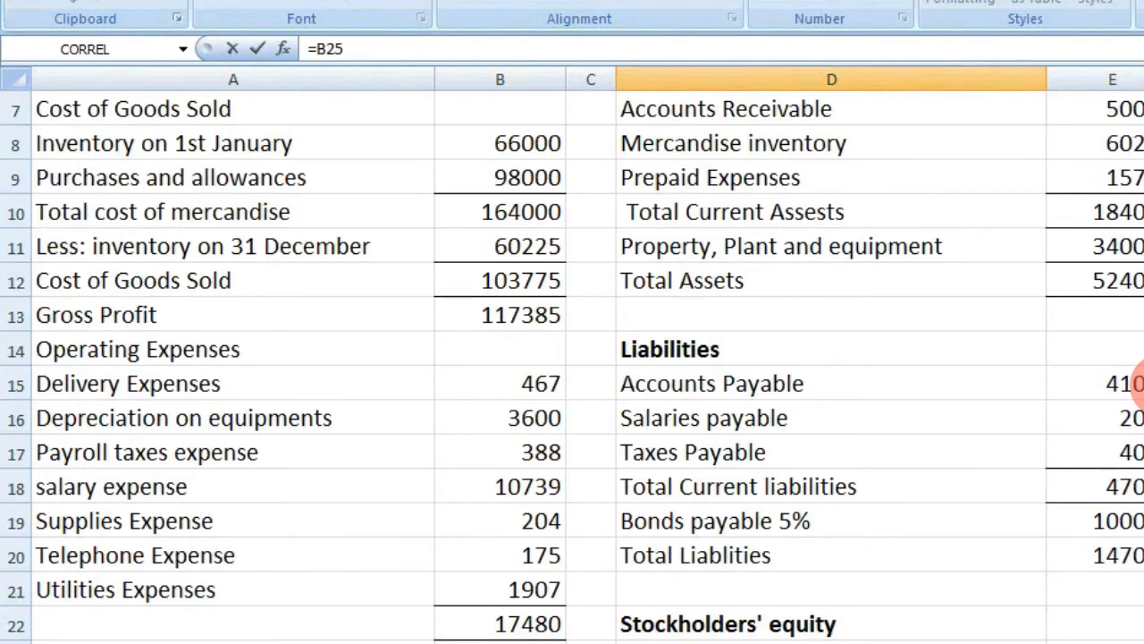
pyautogui.press('BackSpace')
pyautogui.press('BackSpace')
pyautogui.press('BackSpace')
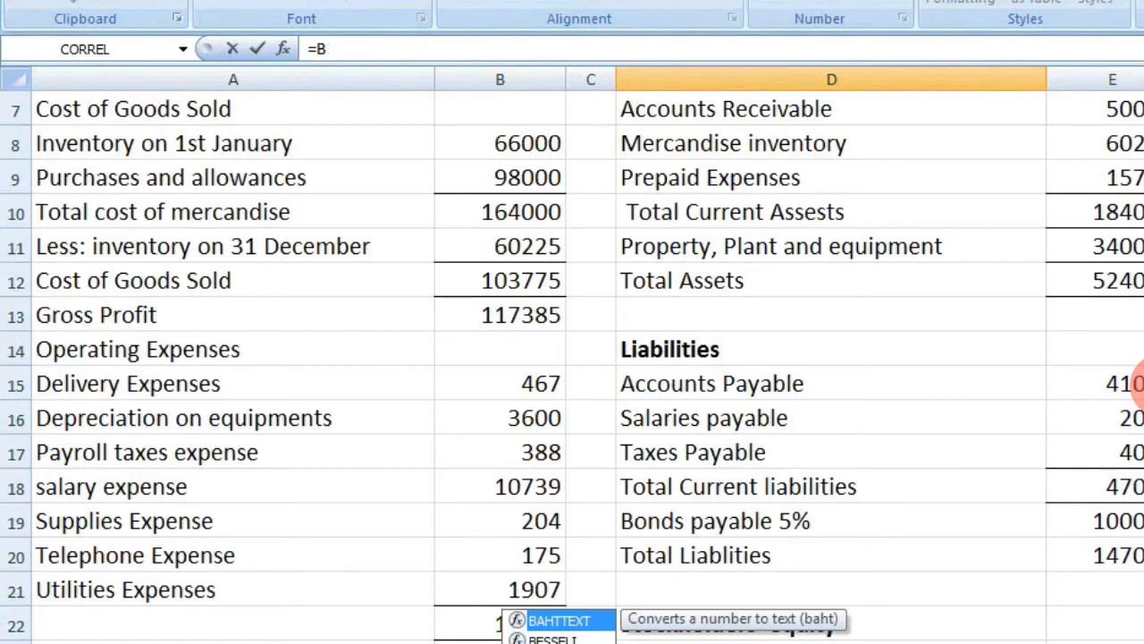
pyautogui.write('(B25/')
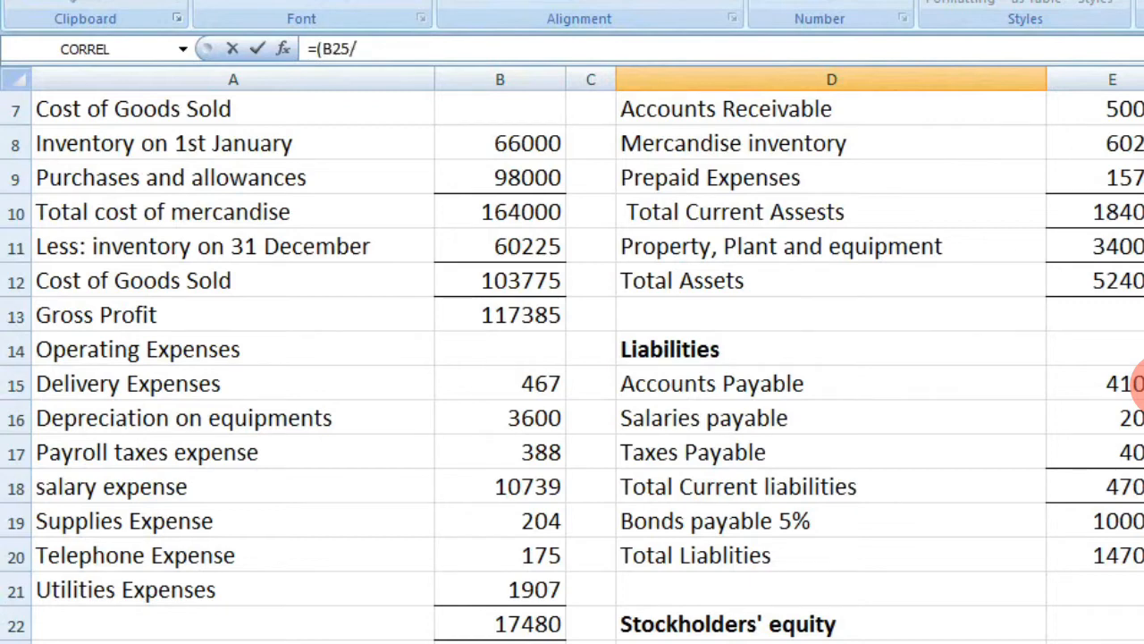
# Complete the Net Profit Ratio formula in D49 by dividing by Net Sales and multiplying by 100, =(B25/B6)*100.
pyautogui.scroll(1, 1139, 382)
pyautogui.click(500, 177)
pyautogui.write(')*100')
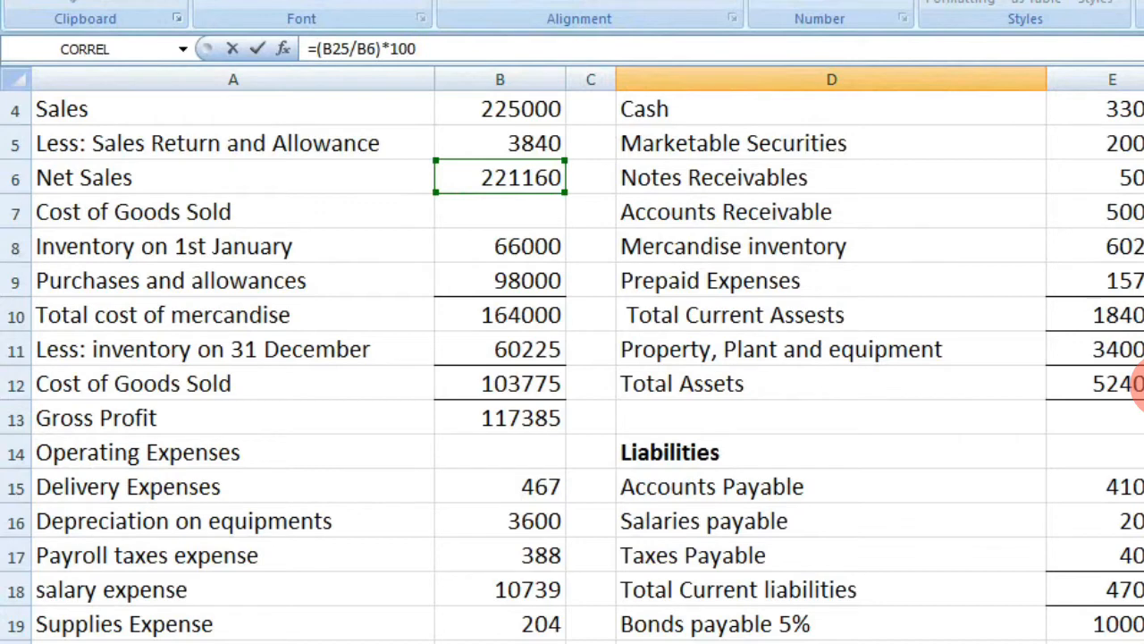
pyautogui.press('Return')
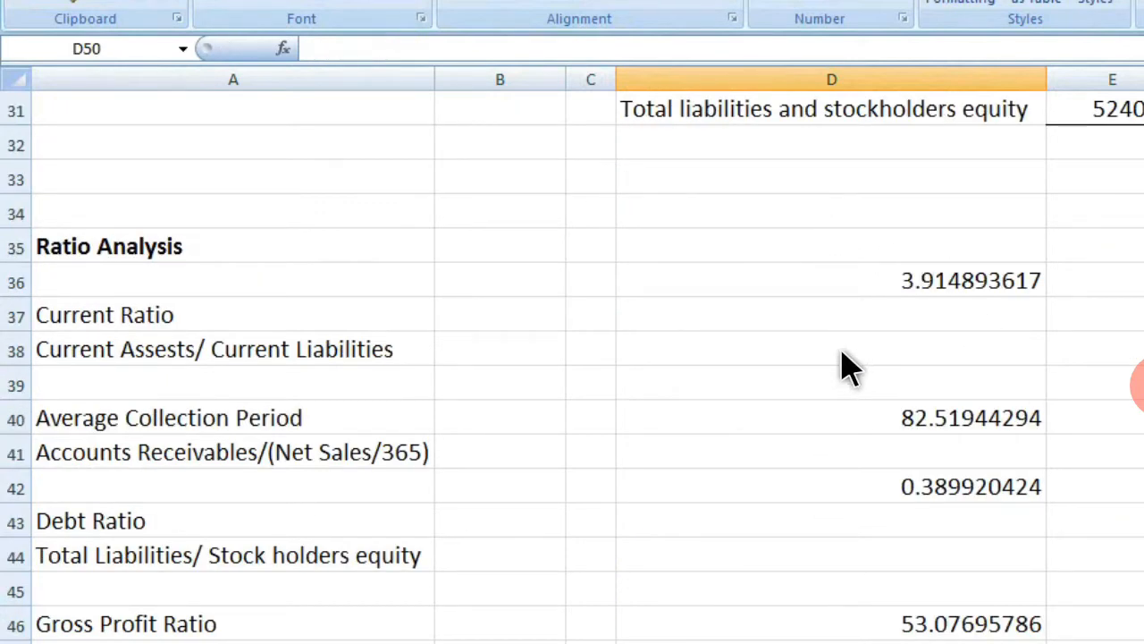
pyautogui.scroll(-4, 847, 366)
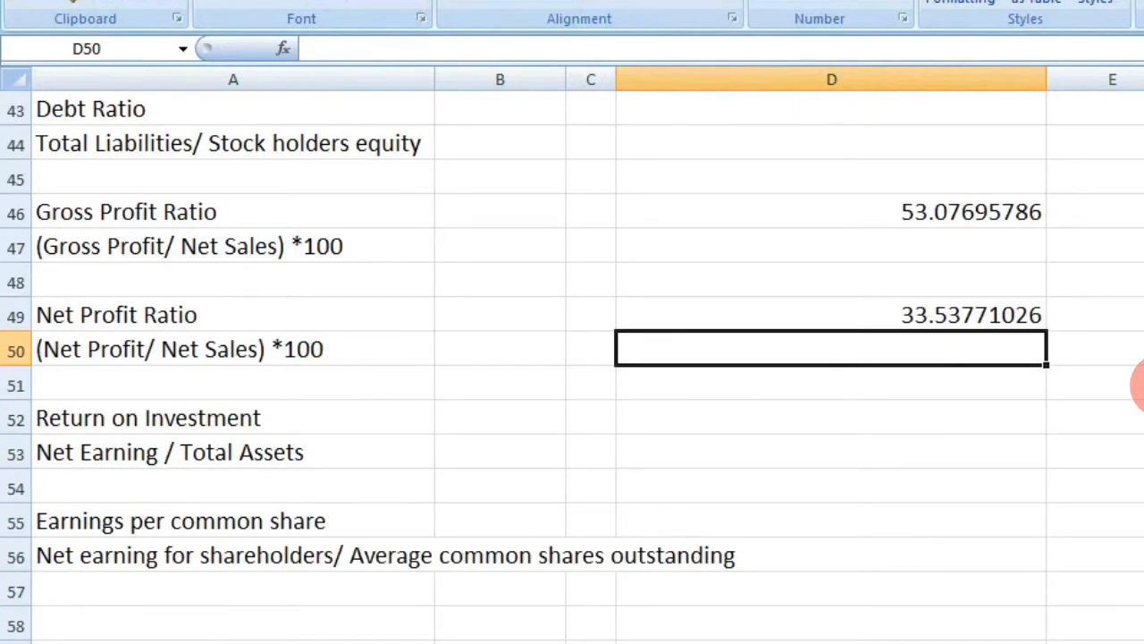
pyautogui.press('Up')
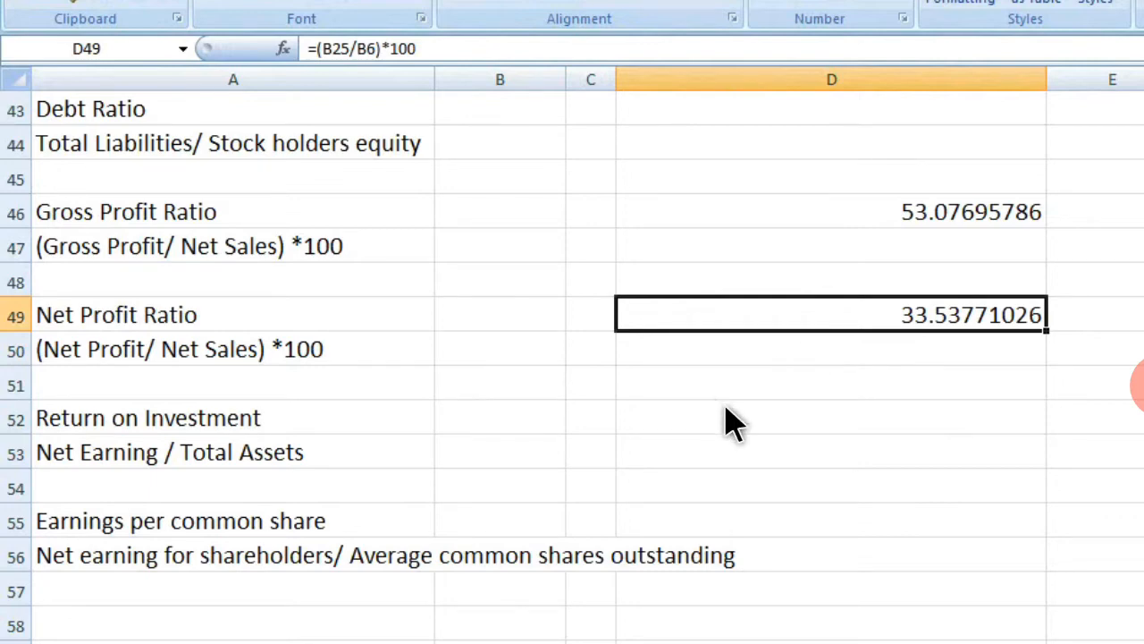
# Calculate Return on Investment in D52 as Net Income after income tax divided by Total Assets, =B25/E12.
pyautogui.click(736, 426)
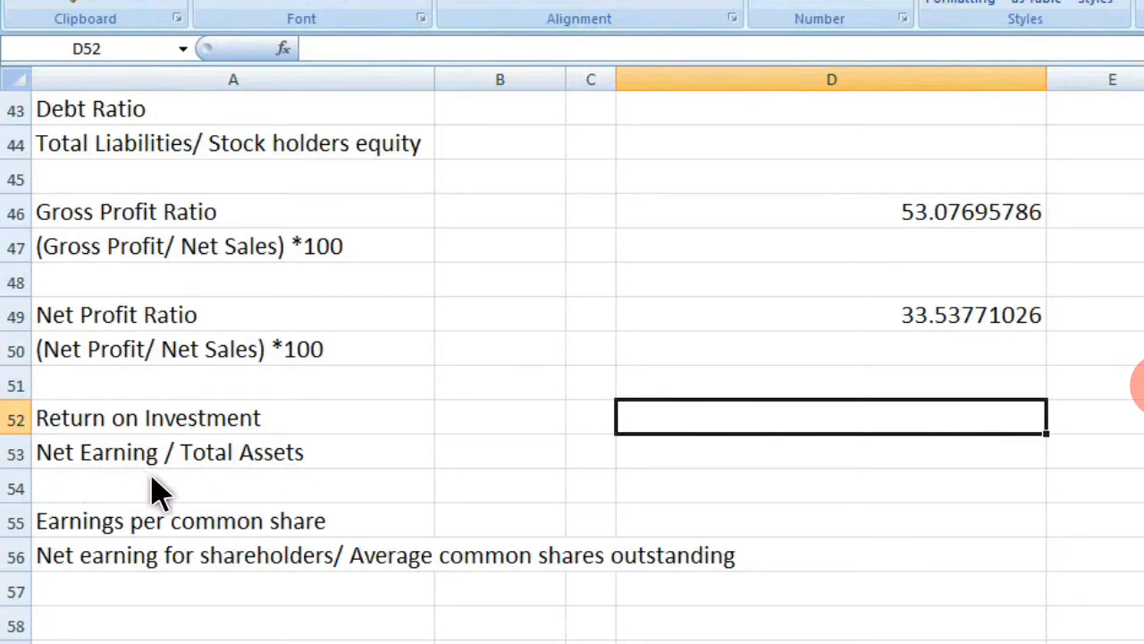
pyautogui.write('=')
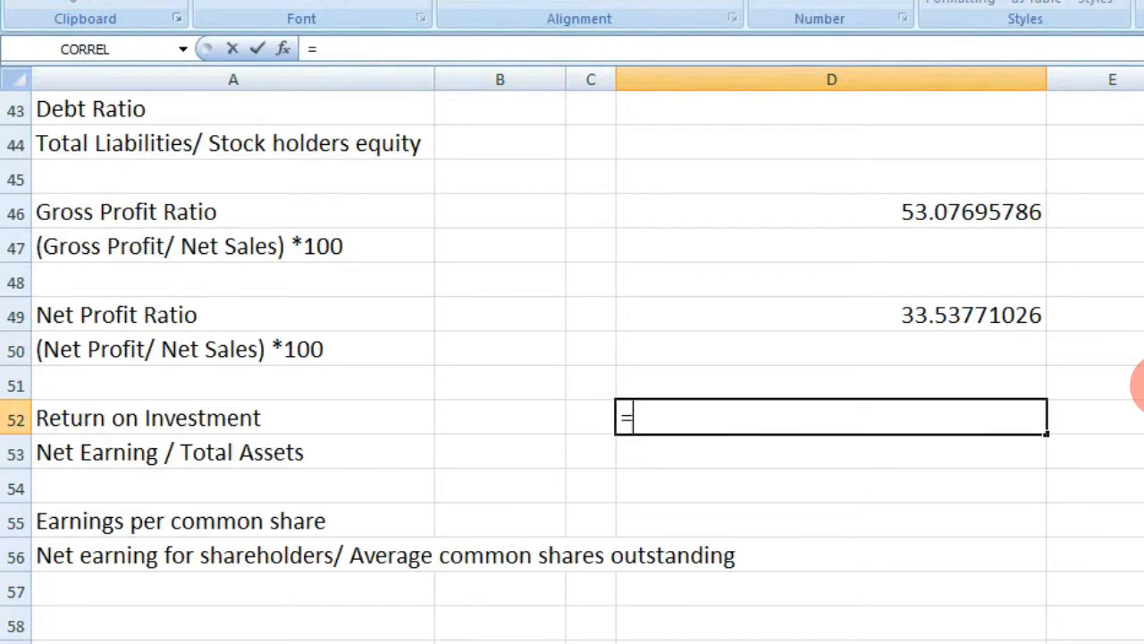
pyautogui.scroll(8, 1141, 384)
pyautogui.click(501, 315)
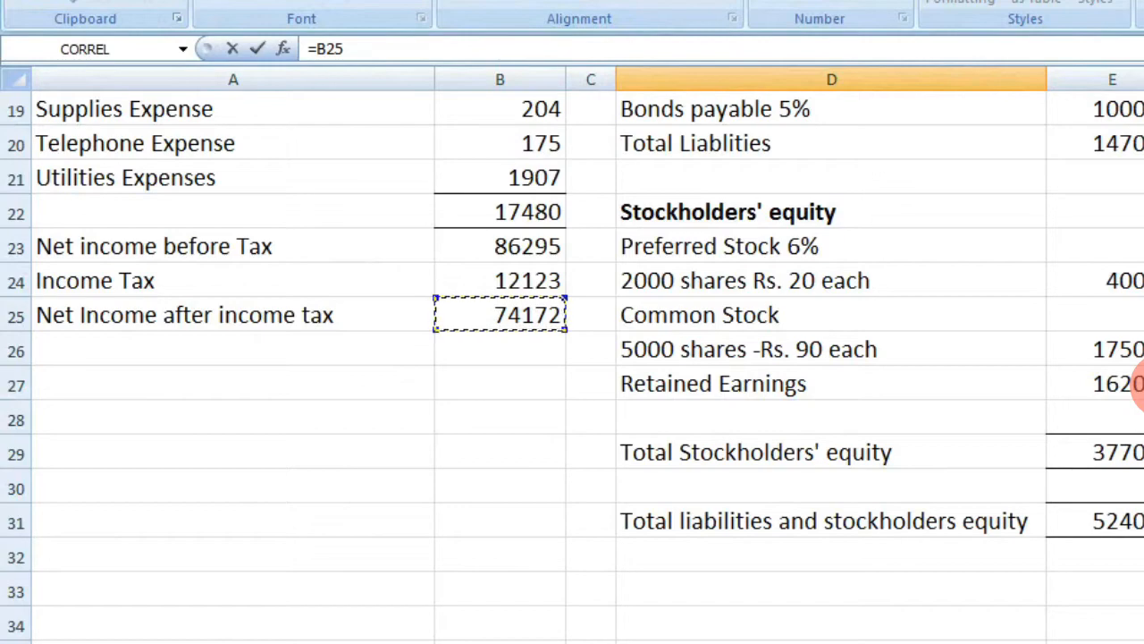
pyautogui.write('/')
pyautogui.scroll(-8, 1137, 384)
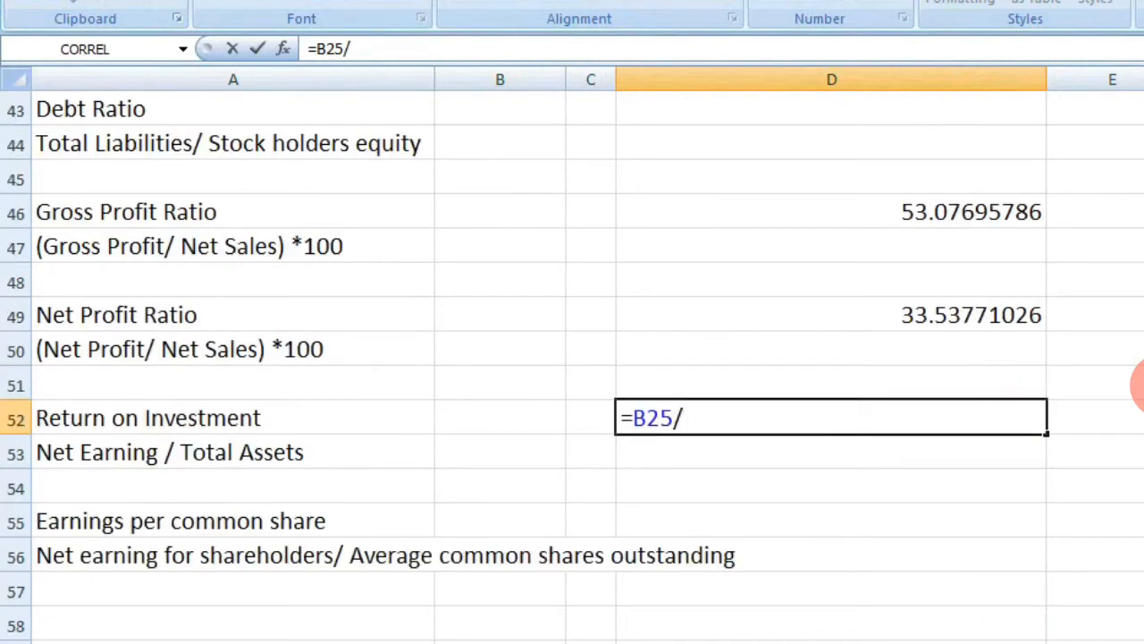
pyautogui.scroll(9, 1137, 384)
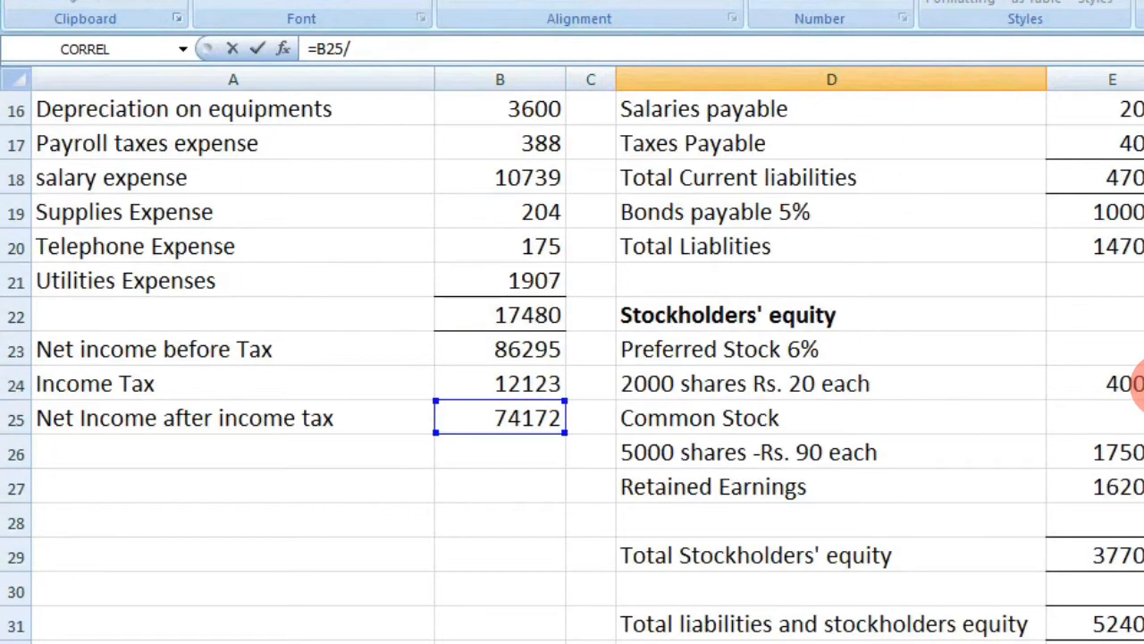
pyautogui.scroll(3, 1137, 383)
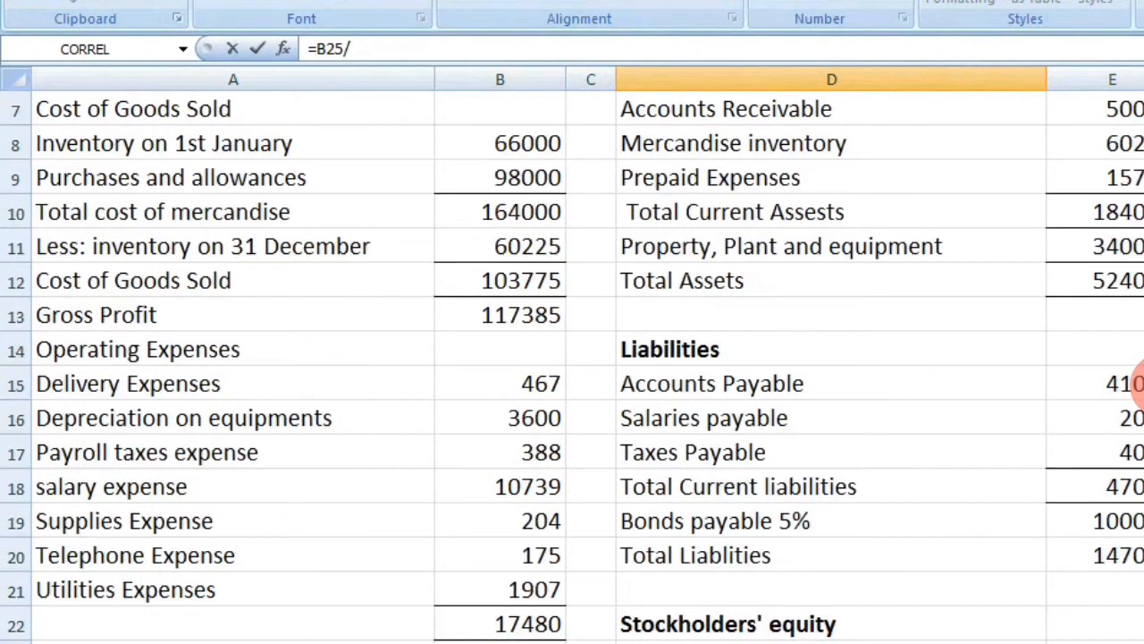
pyautogui.click(1117, 280)
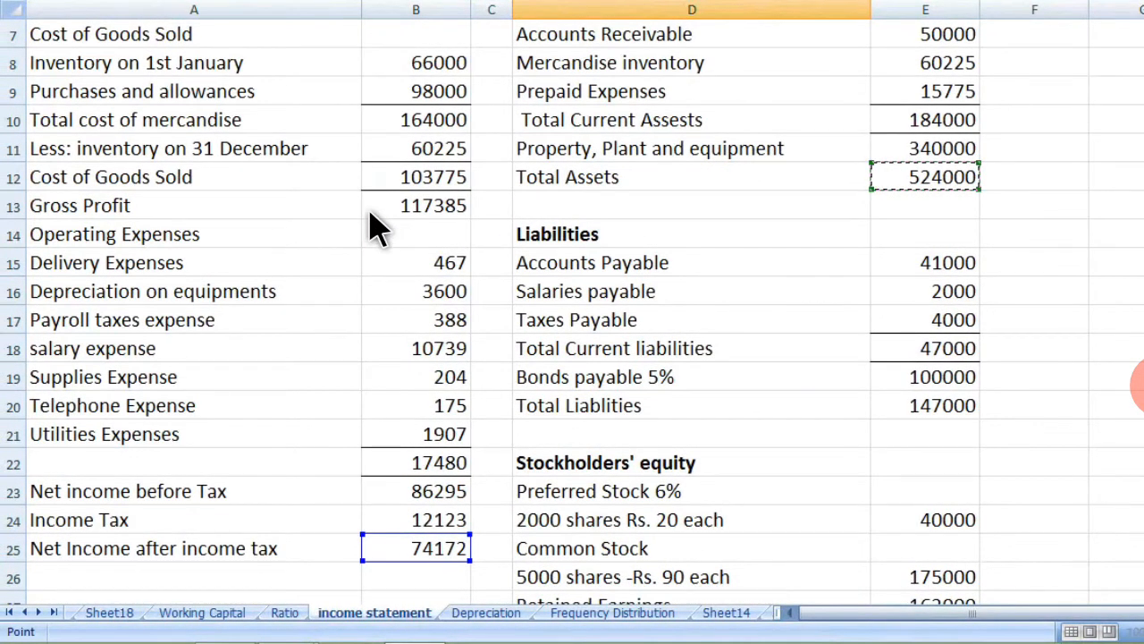
pyautogui.press('Return')
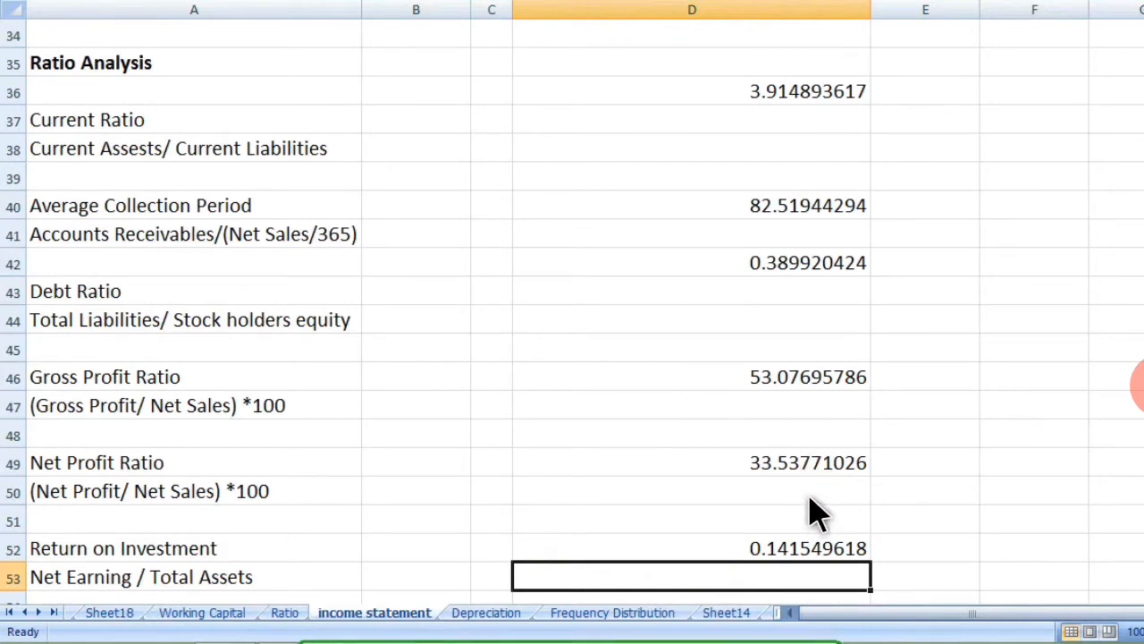
# Examine the Earnings per common share definition and the net income and stockholders' equity entries needed for it.
pyautogui.scroll(-2, 815, 513)
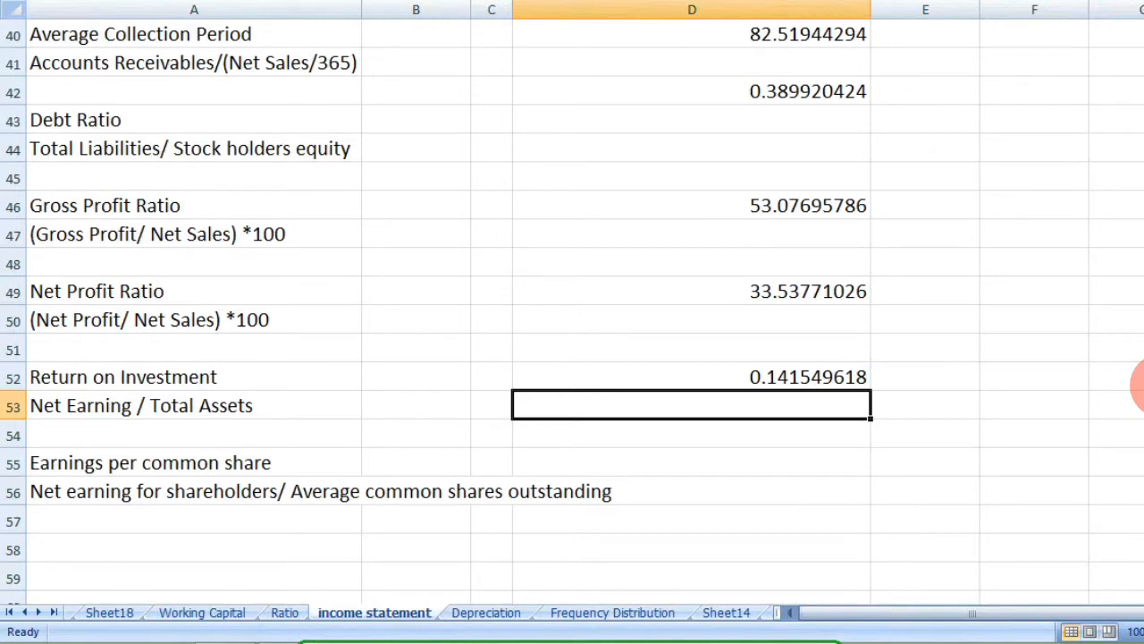
pyautogui.click(194, 462)
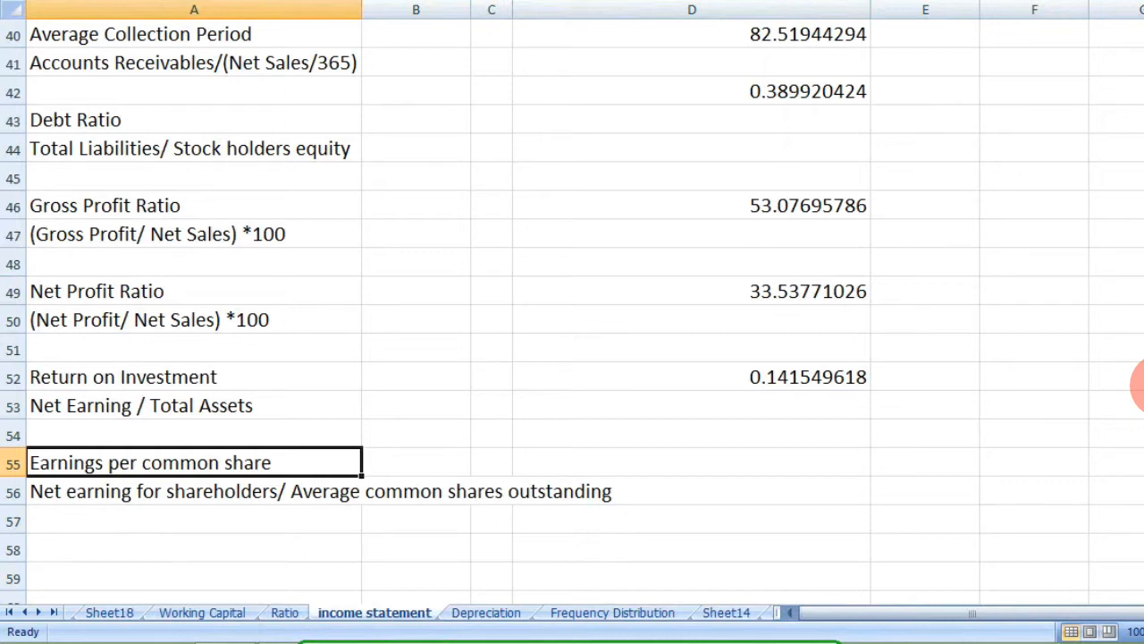
pyautogui.click(925, 463)
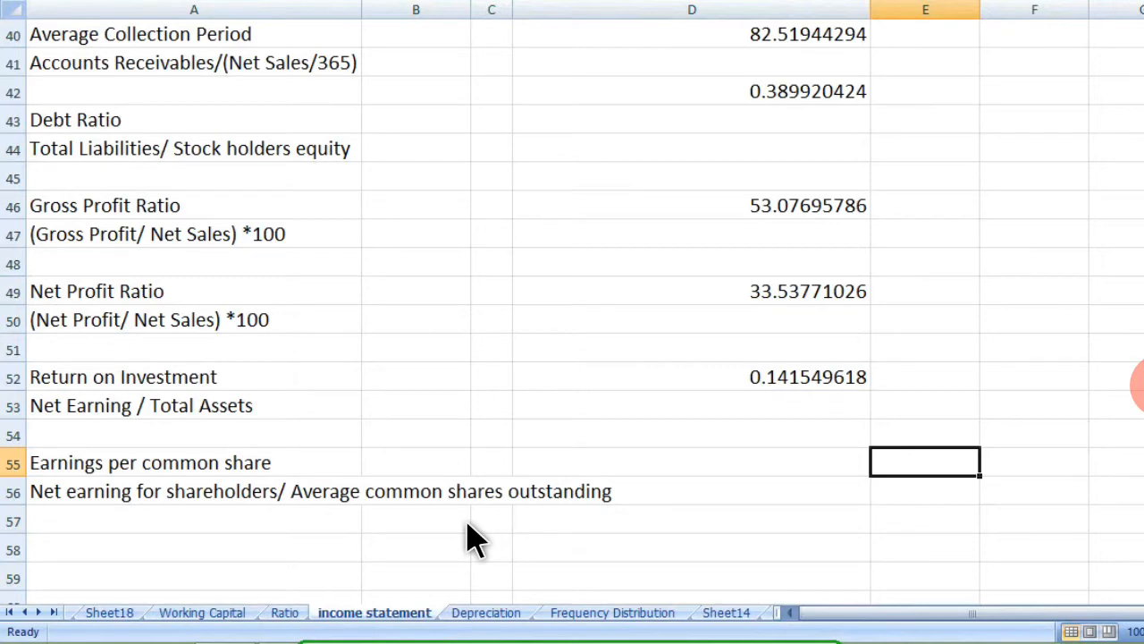
pyautogui.scroll(6, 471, 537)
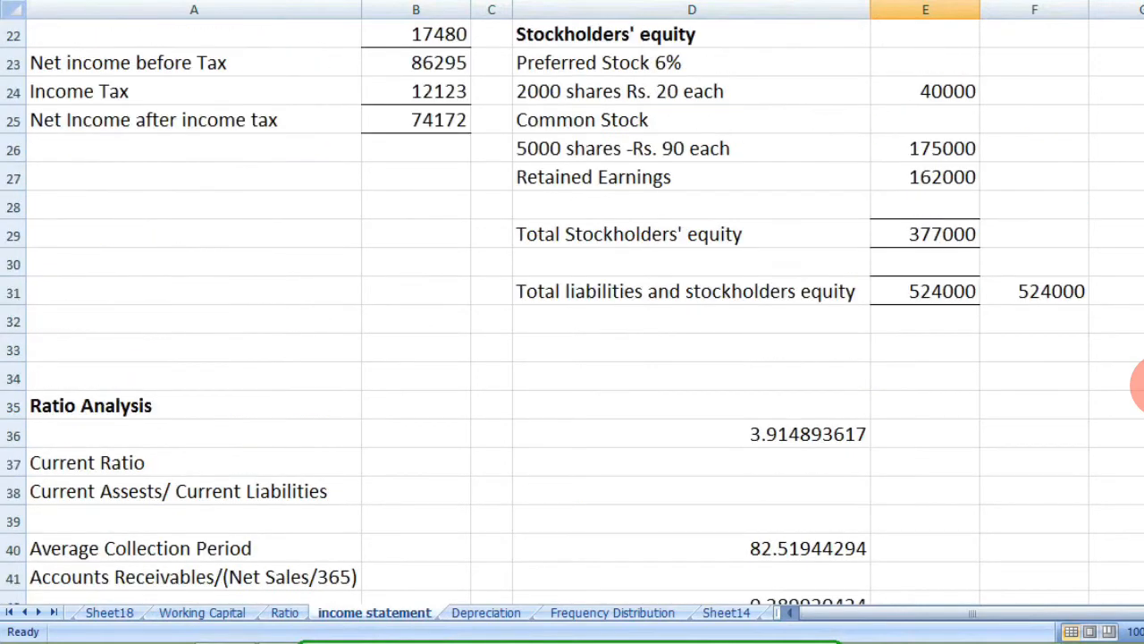
pyautogui.scroll(2, 1140, 384)
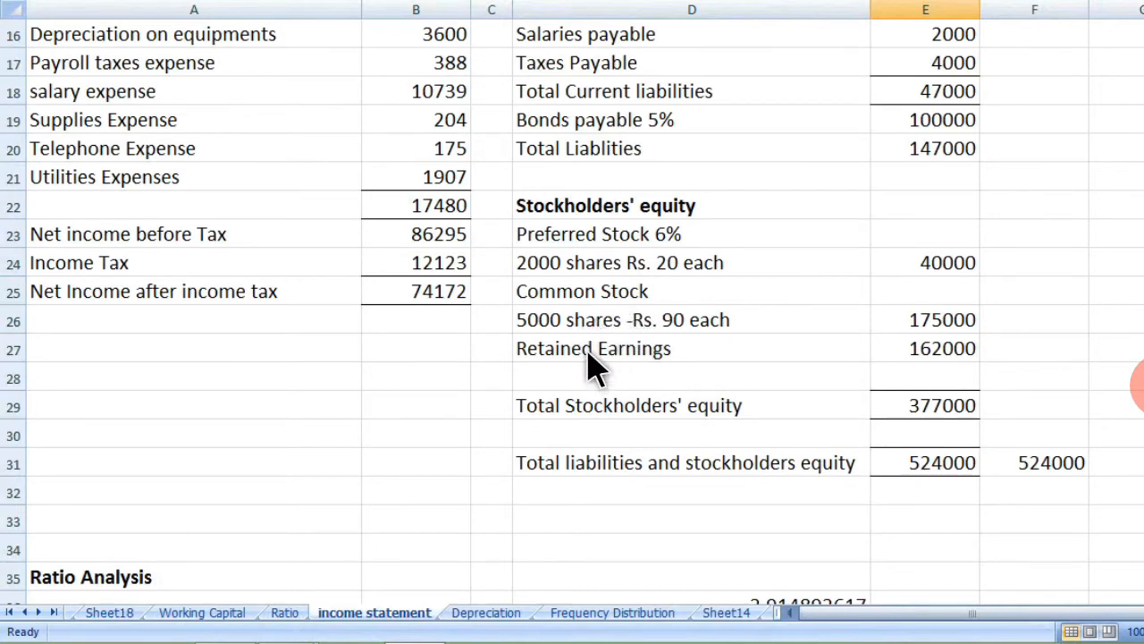
pyautogui.scroll(-9, 590, 366)
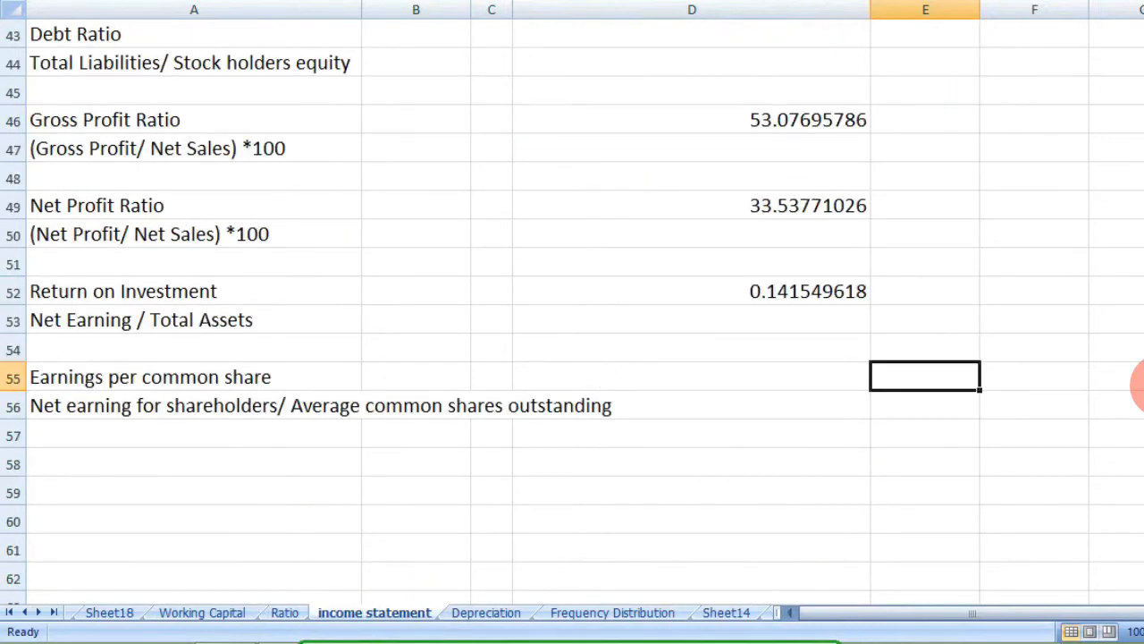
pyautogui.scroll(9, 572, 308)
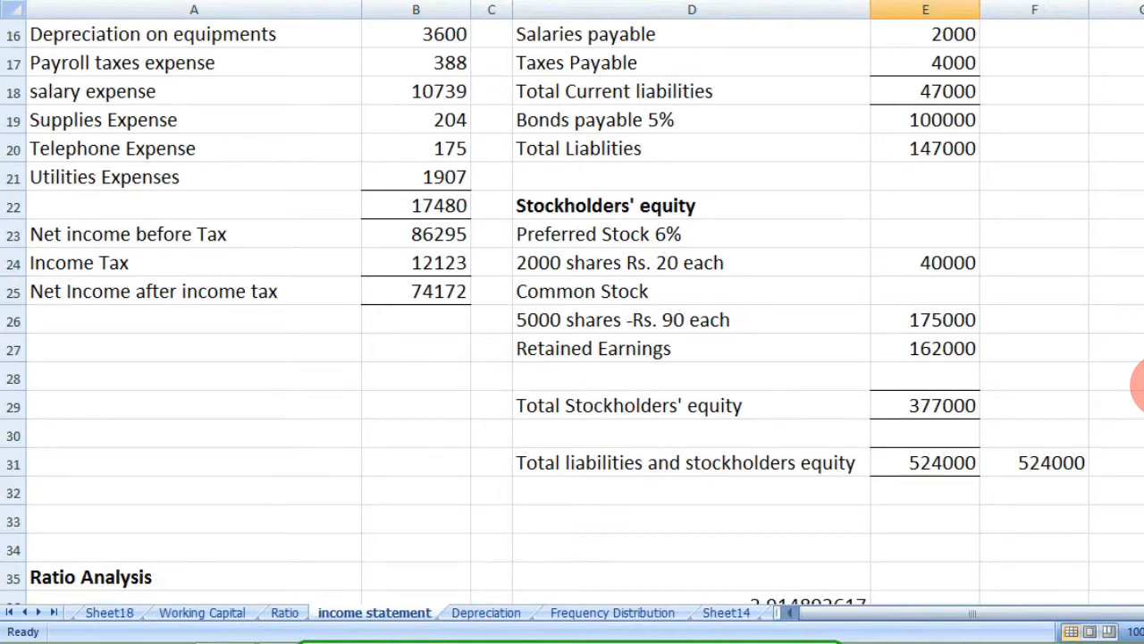
pyautogui.click(415, 292)
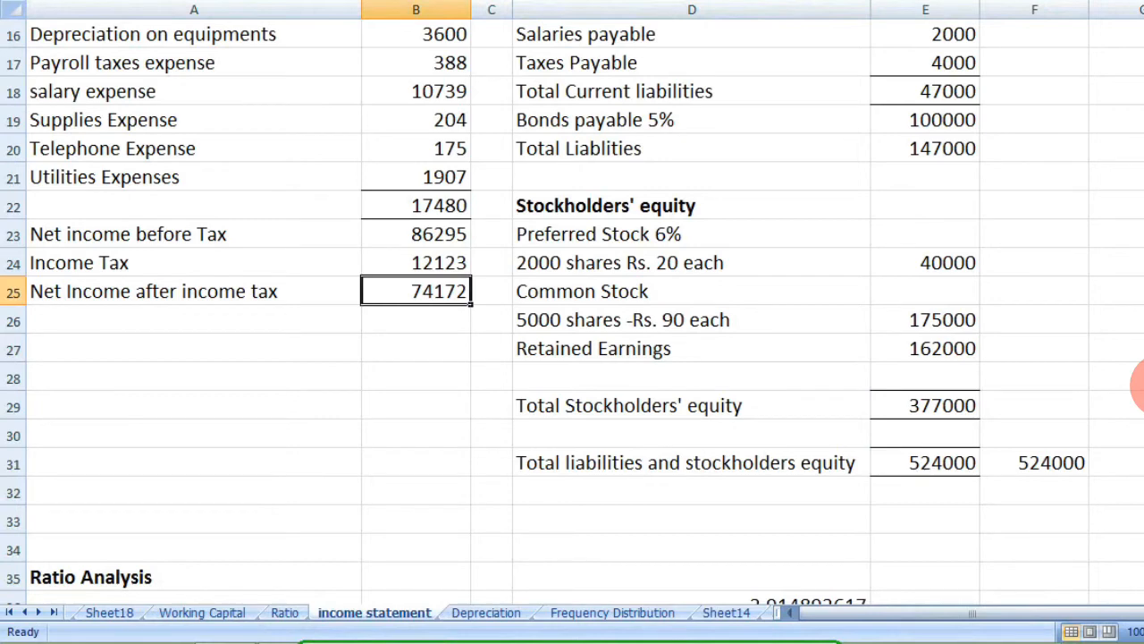
# Add the label "Dividend on preference Shares" in A27 below Net Income after income tax.
pyautogui.click(194, 348)
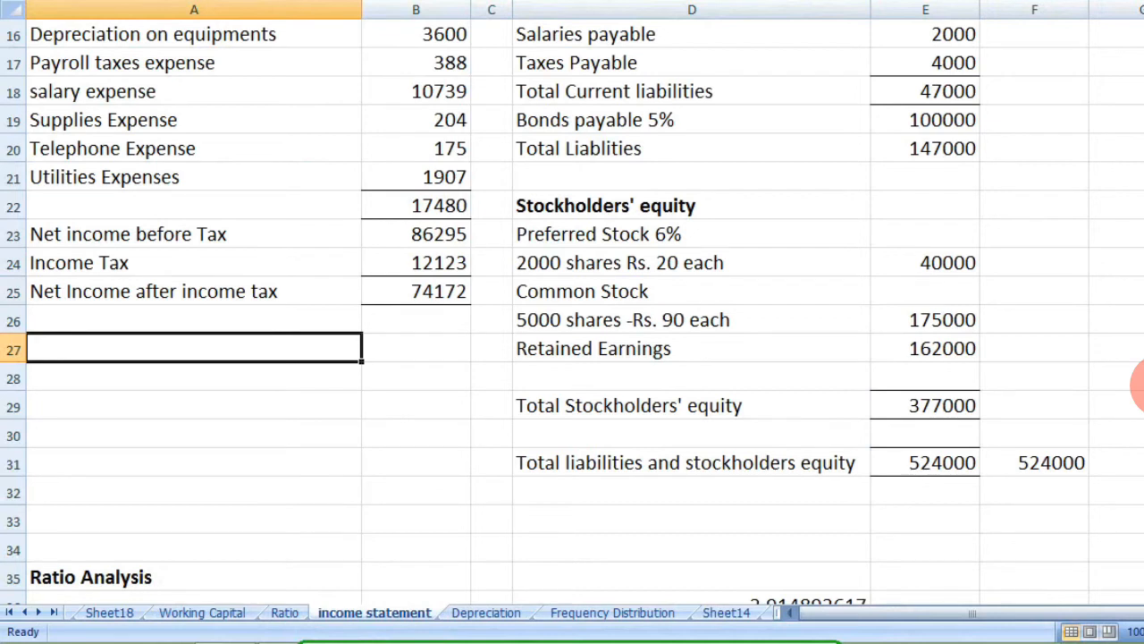
pyautogui.write('Div')
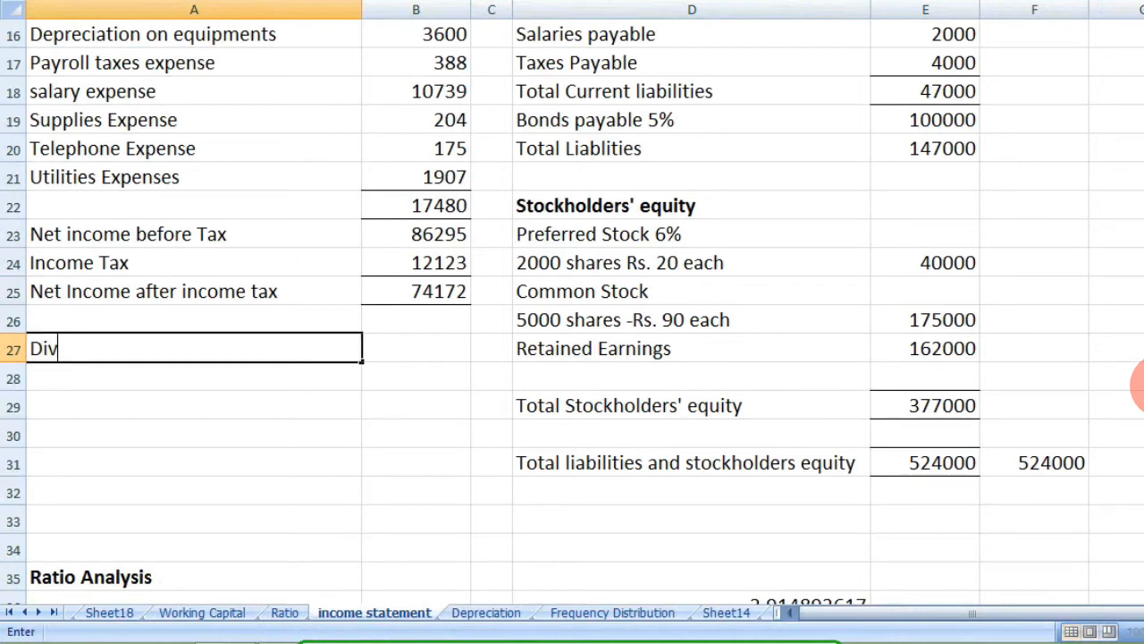
pyautogui.write('ie')
pyautogui.write('en')
pyautogui.write('d on ')
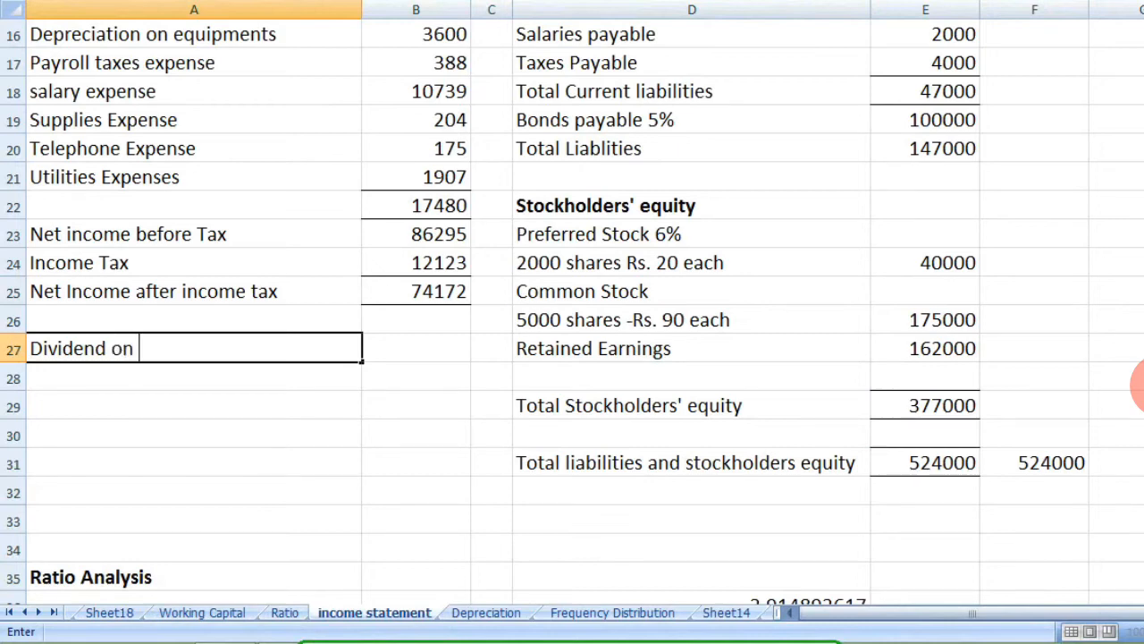
pyautogui.write('prefere')
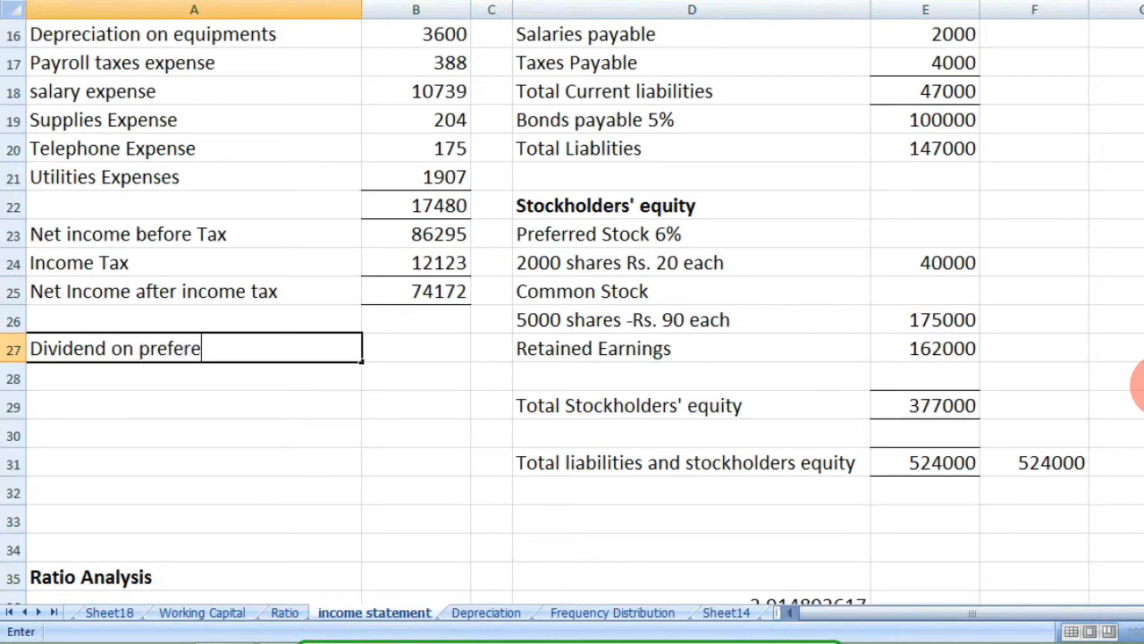
pyautogui.write('nce Shares')
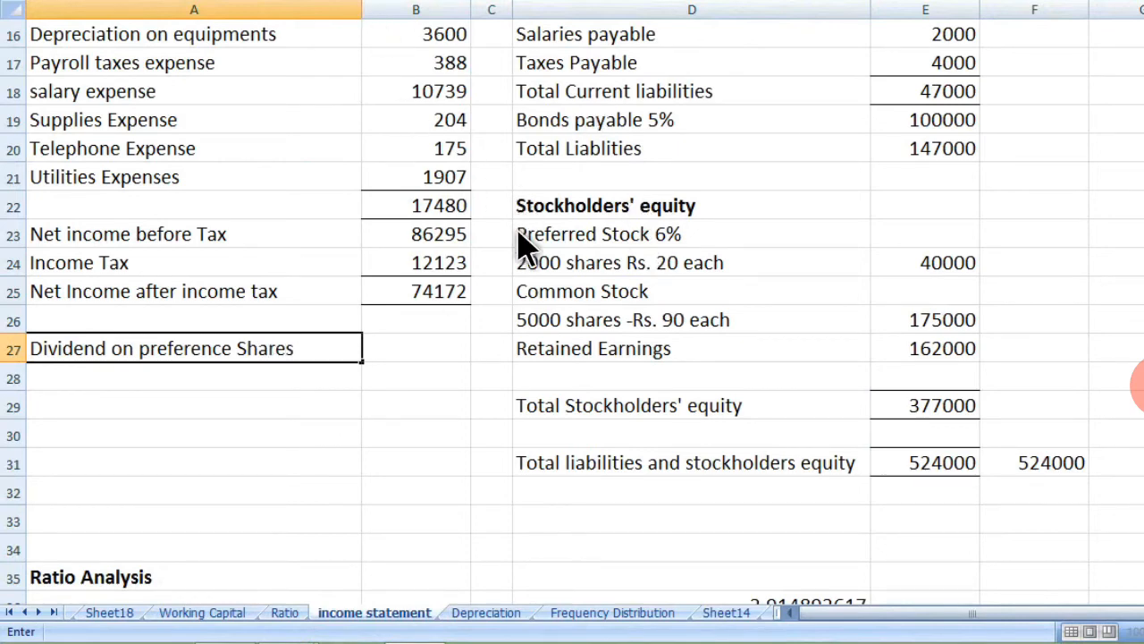
# Calculate the preference dividend in B27 as 6% of the preferred stock amount, =E24*6%.
pyautogui.click(440, 358)
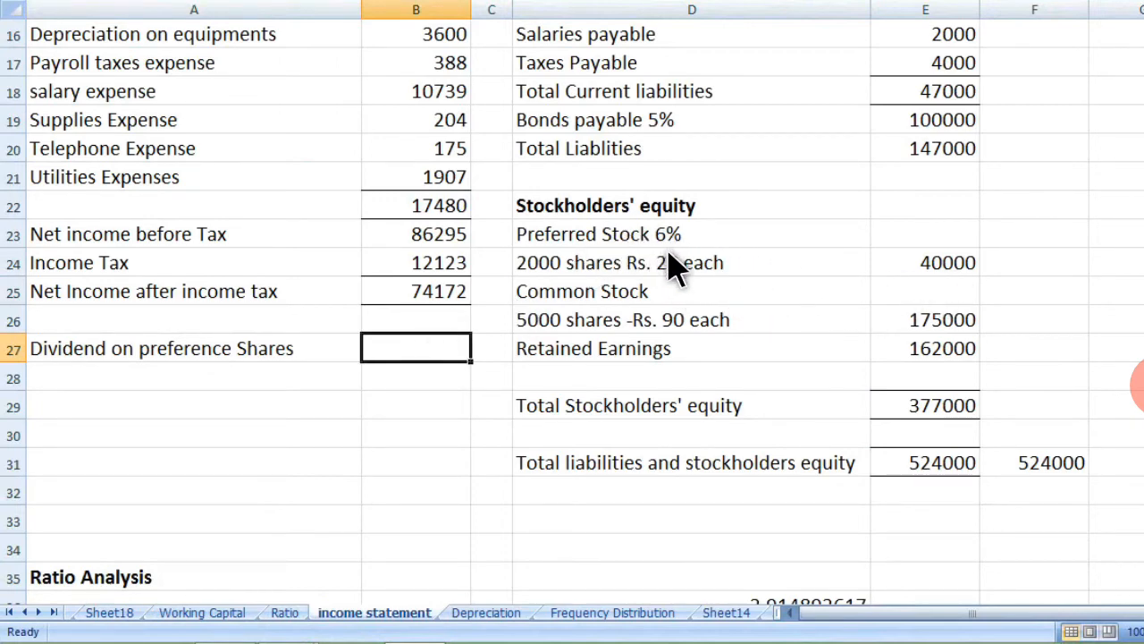
pyautogui.write('=')
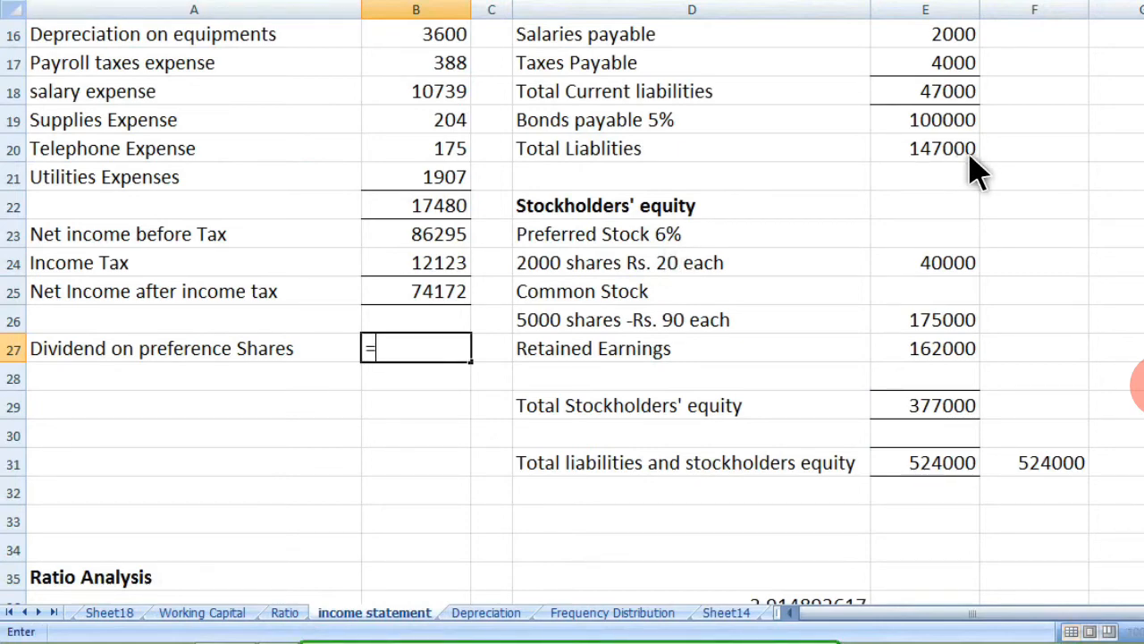
pyautogui.click(968, 264)
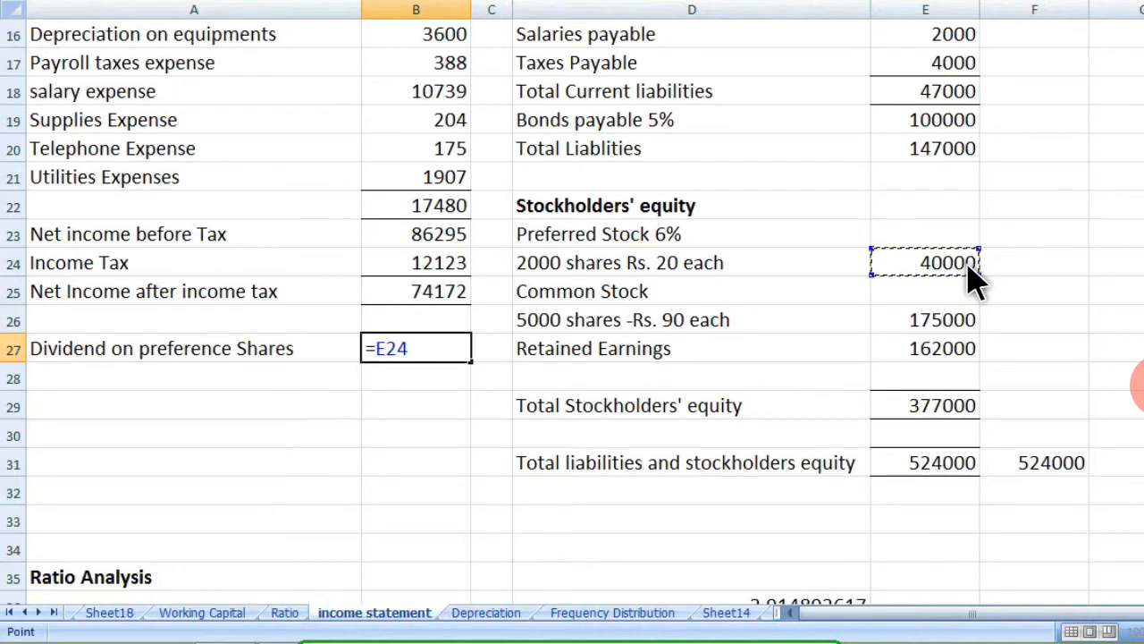
pyautogui.write('*6%')
pyautogui.press('Return')
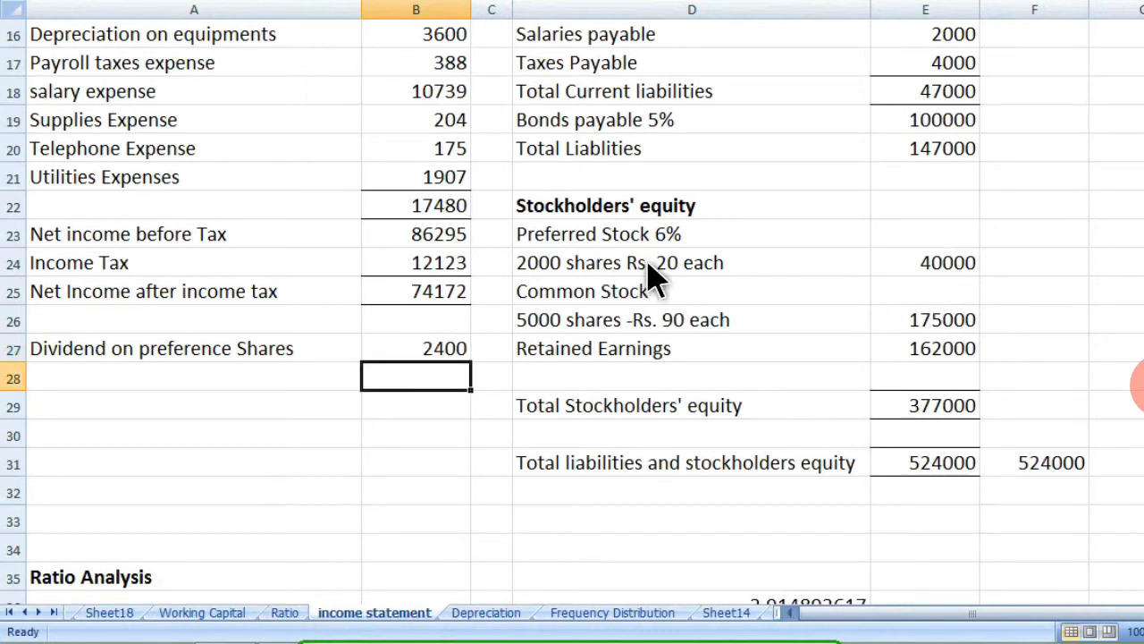
pyautogui.click(460, 354)
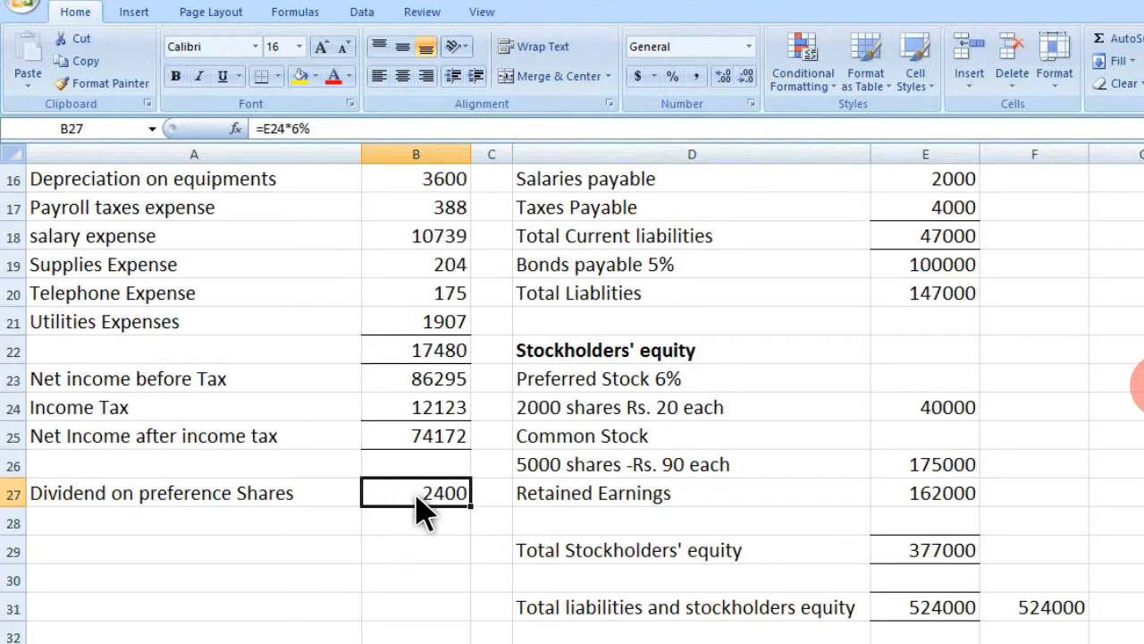
# Calculate the net earnings for common shareholders in B28 as Net Income after income tax minus the preference dividend, =B25-B27.
pyautogui.click(436, 527)
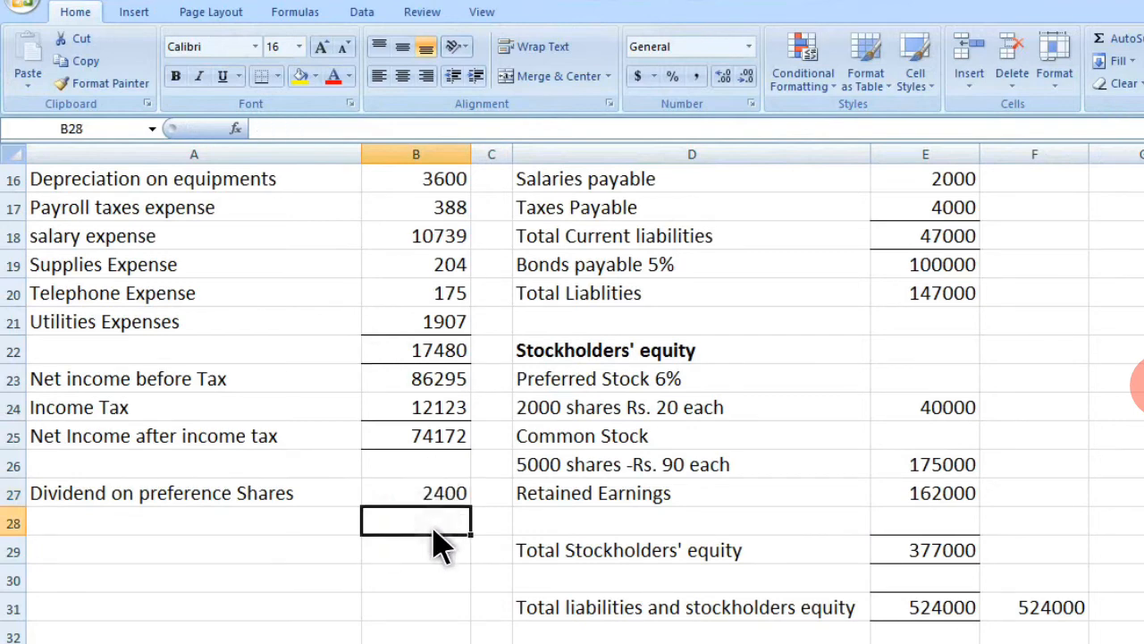
pyautogui.write('=')
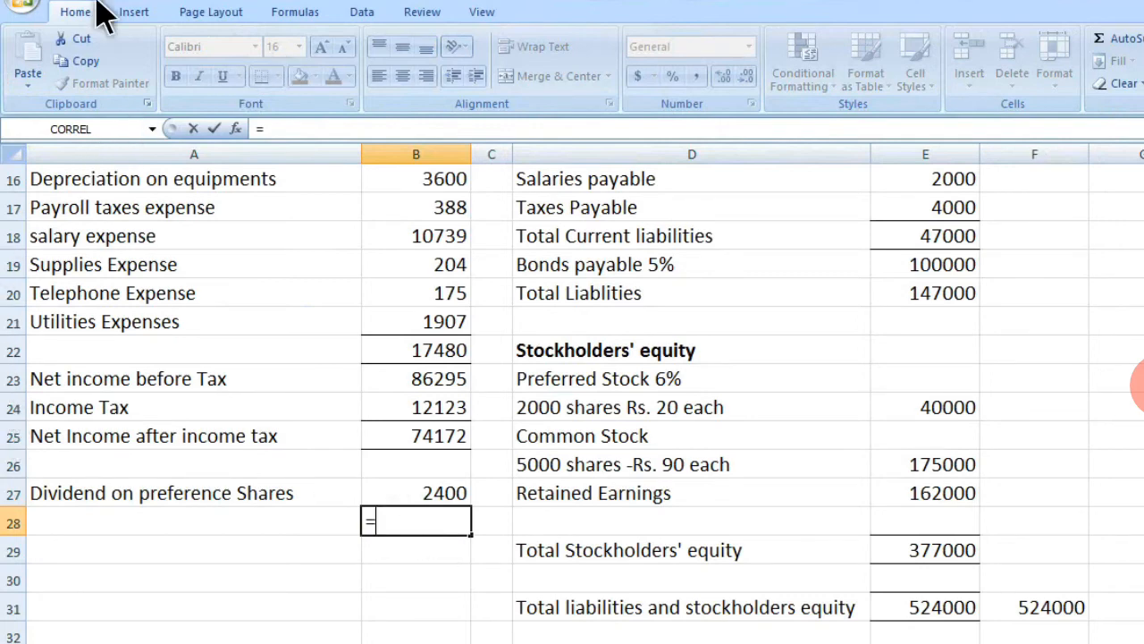
pyautogui.click(427, 434)
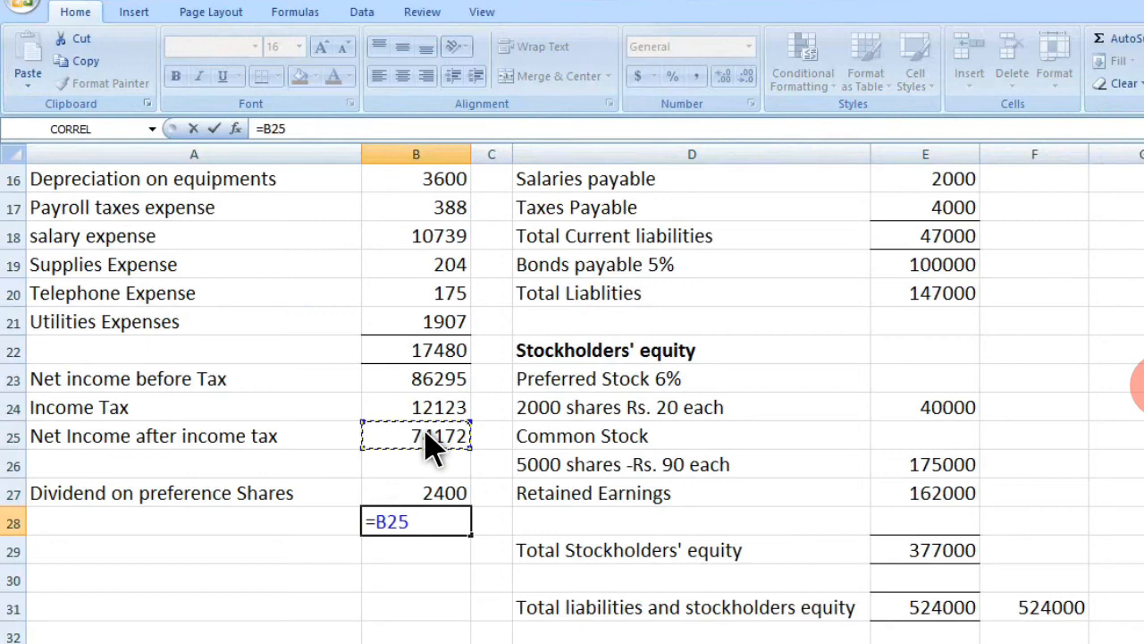
pyautogui.write('-')
pyautogui.click(446, 498)
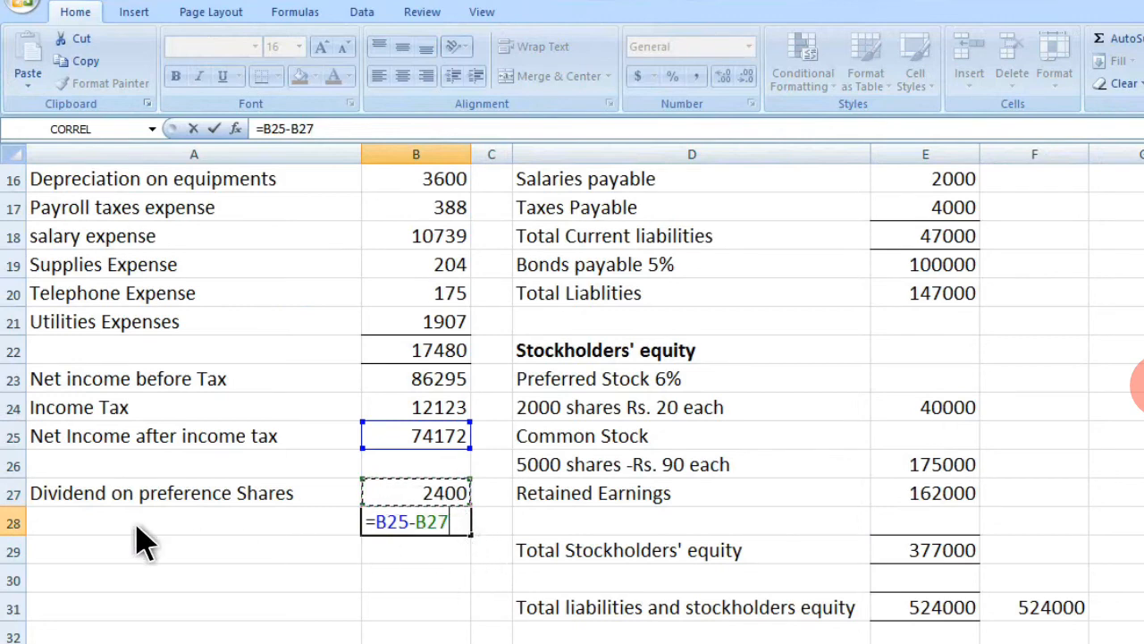
pyautogui.press('Return')
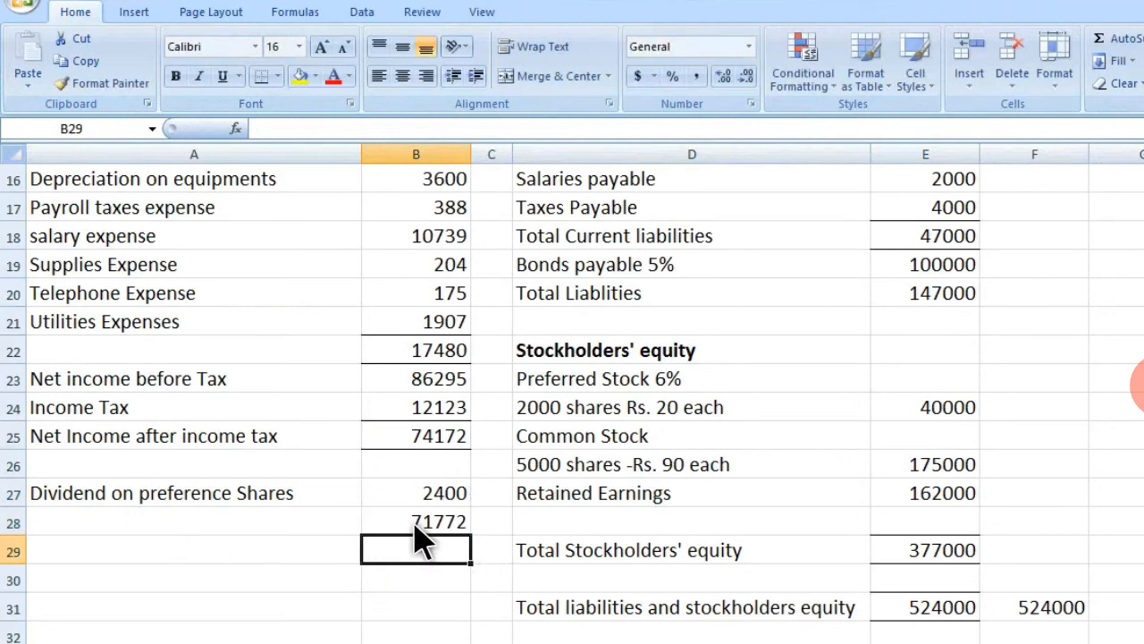
pyautogui.click(418, 525)
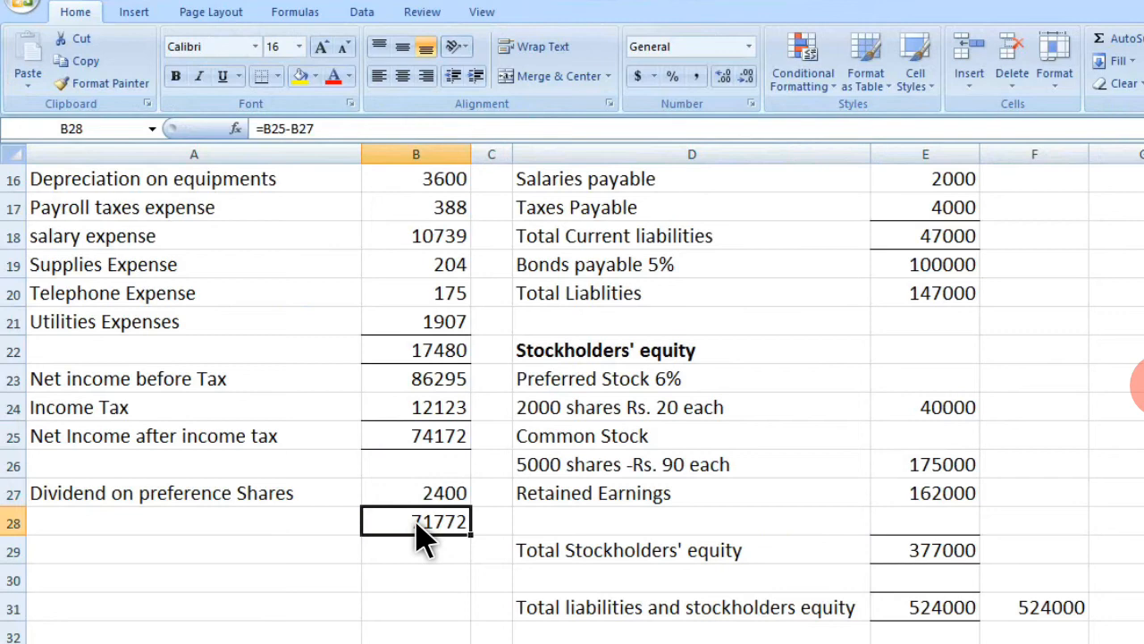
# Calculate Earnings per common share in E55 by dividing the net earnings in B28 by the 5000 common shares, =B28/5000.
pyautogui.scroll(-9, 421, 536)
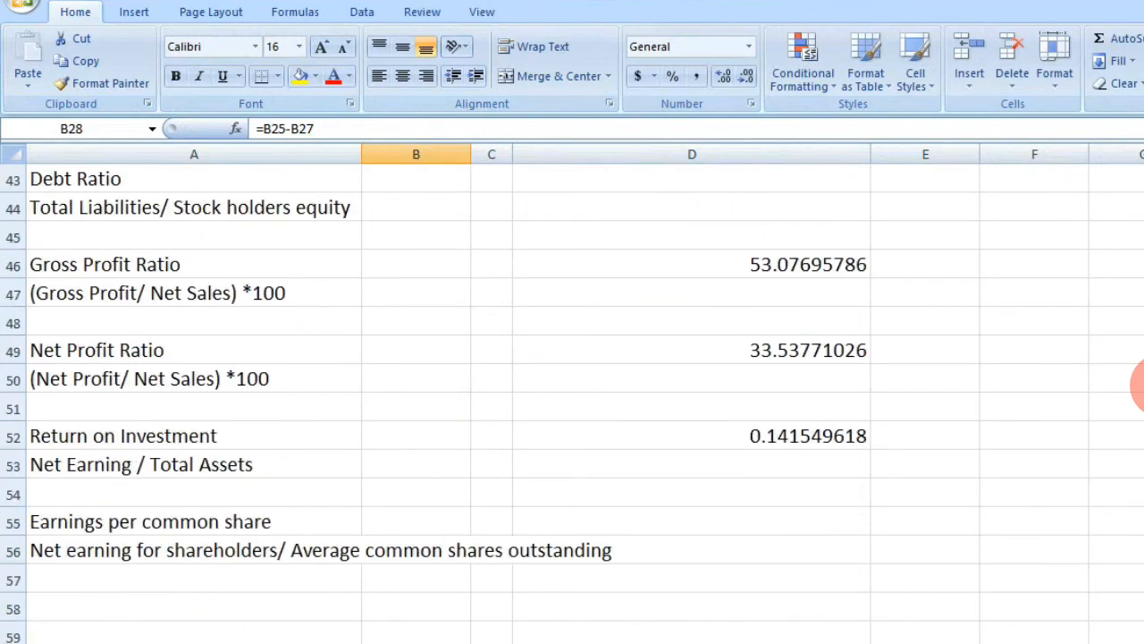
pyautogui.click(925, 521)
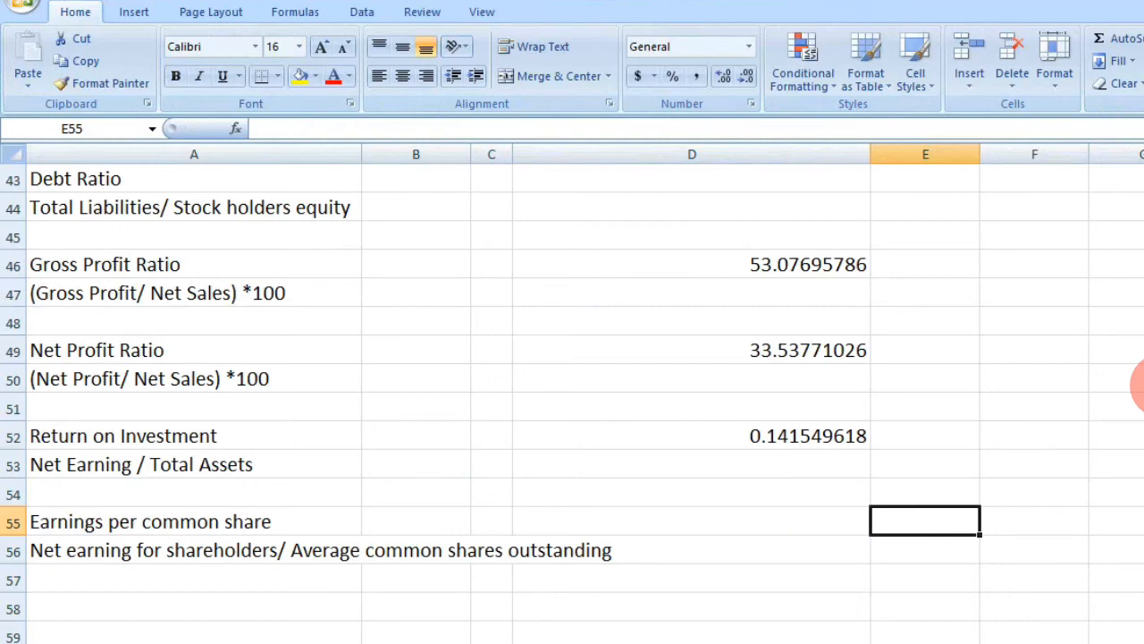
pyautogui.write('=')
pyautogui.scroll(5, 572, 393)
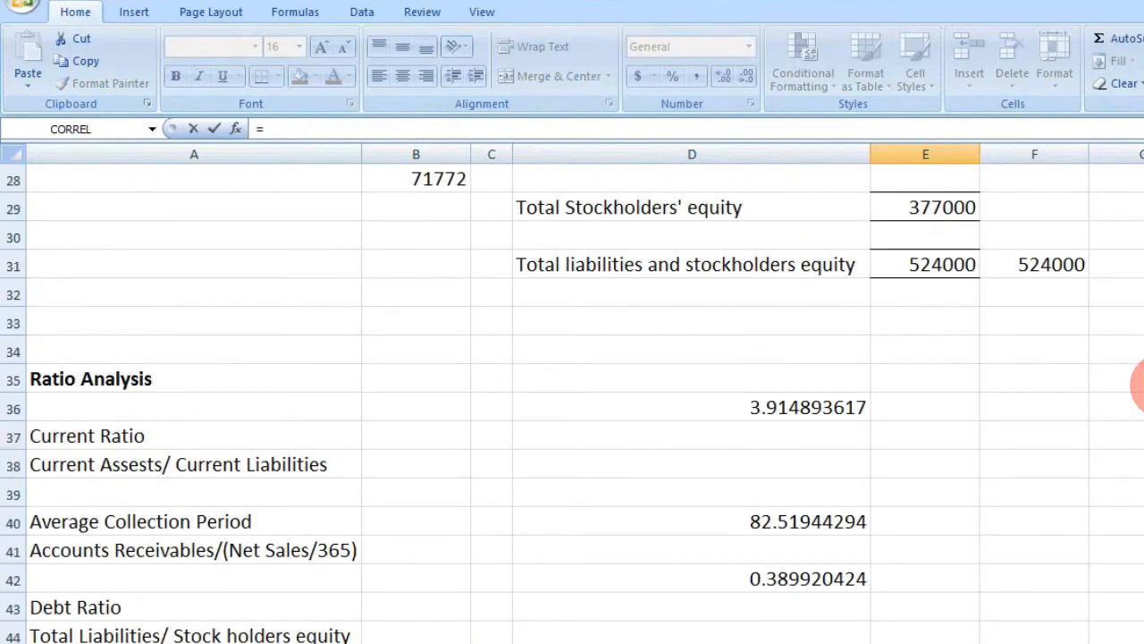
pyautogui.scroll(2, 572, 393)
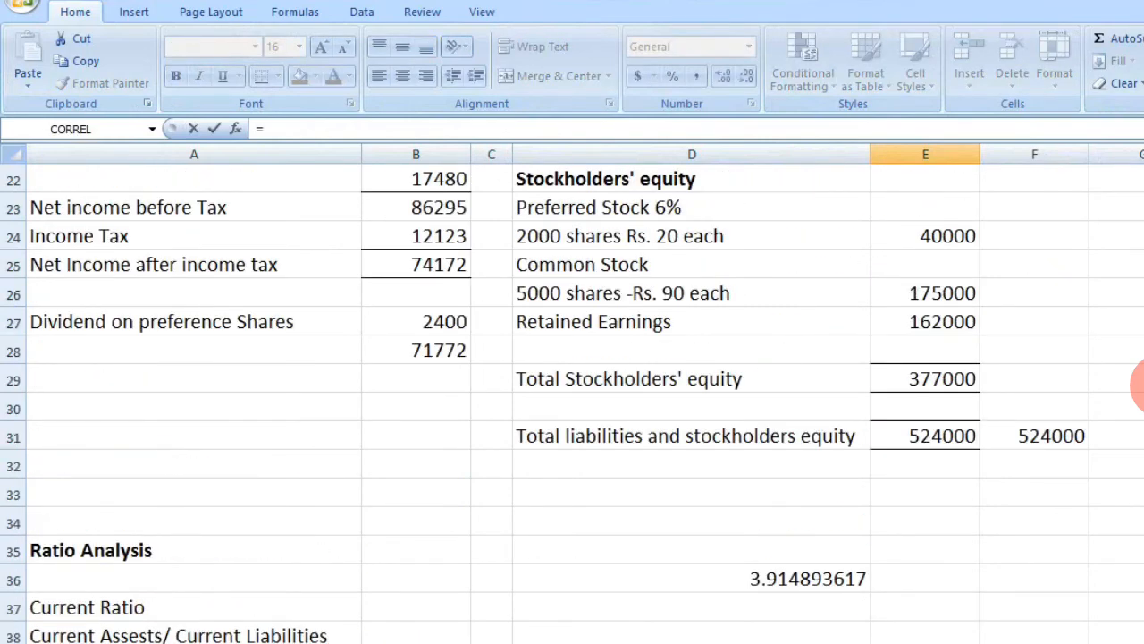
pyautogui.click(416, 350)
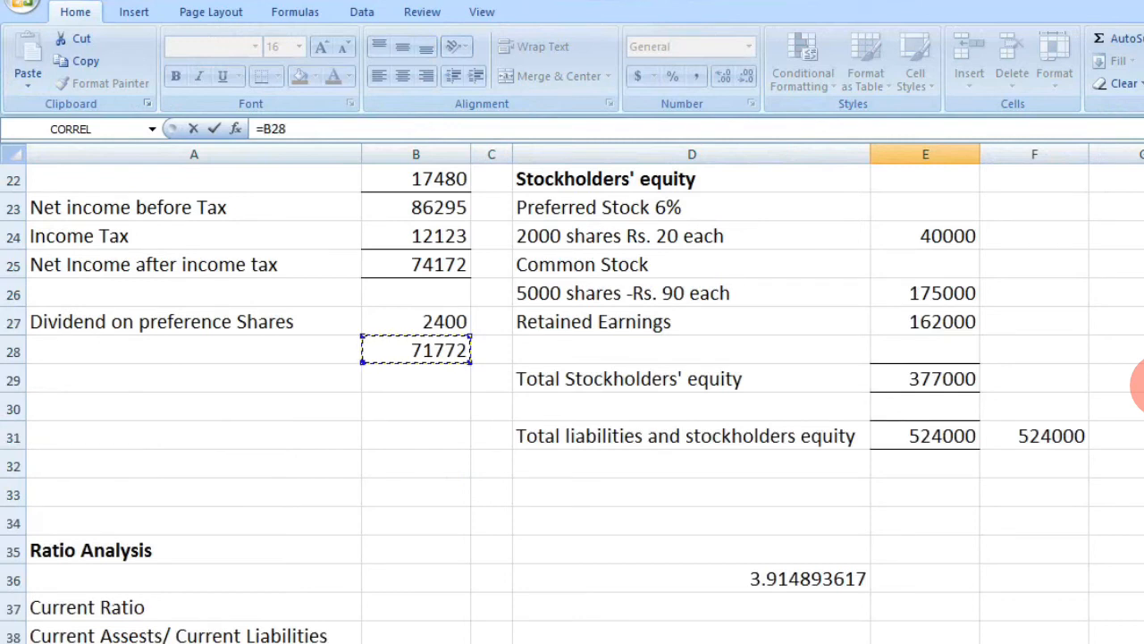
pyautogui.write('/')
pyautogui.scroll(-9, 572, 393)
pyautogui.write('5000')
pyautogui.press('Return')
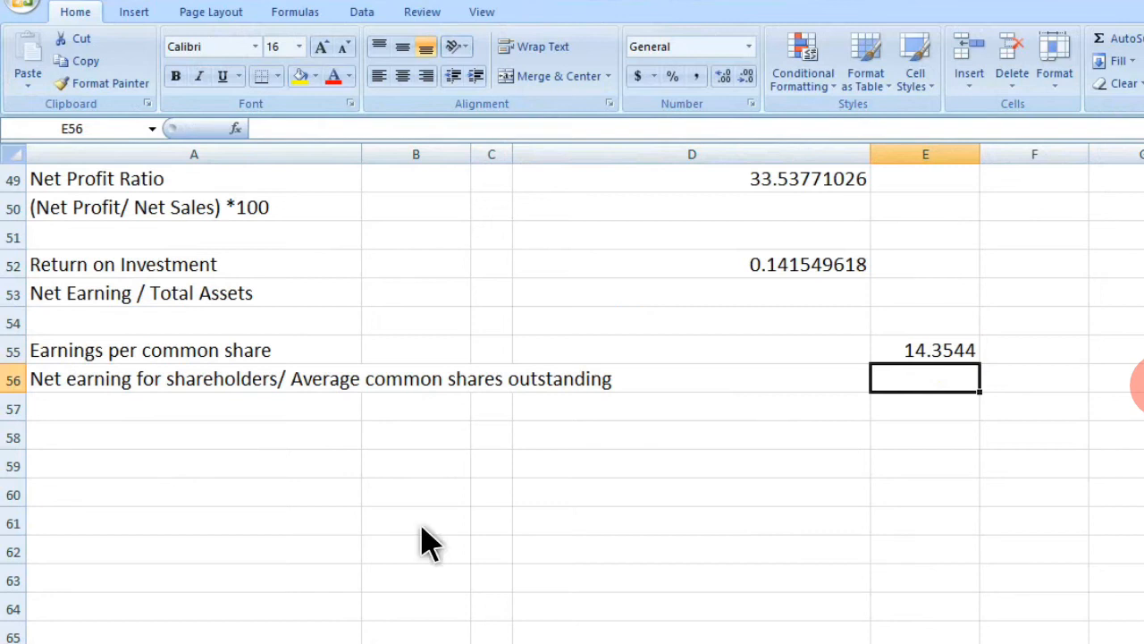
# Review the completed Ratio Analysis section against the income statement and balance sheet figures.
pyautogui.scroll(7, 427, 540)
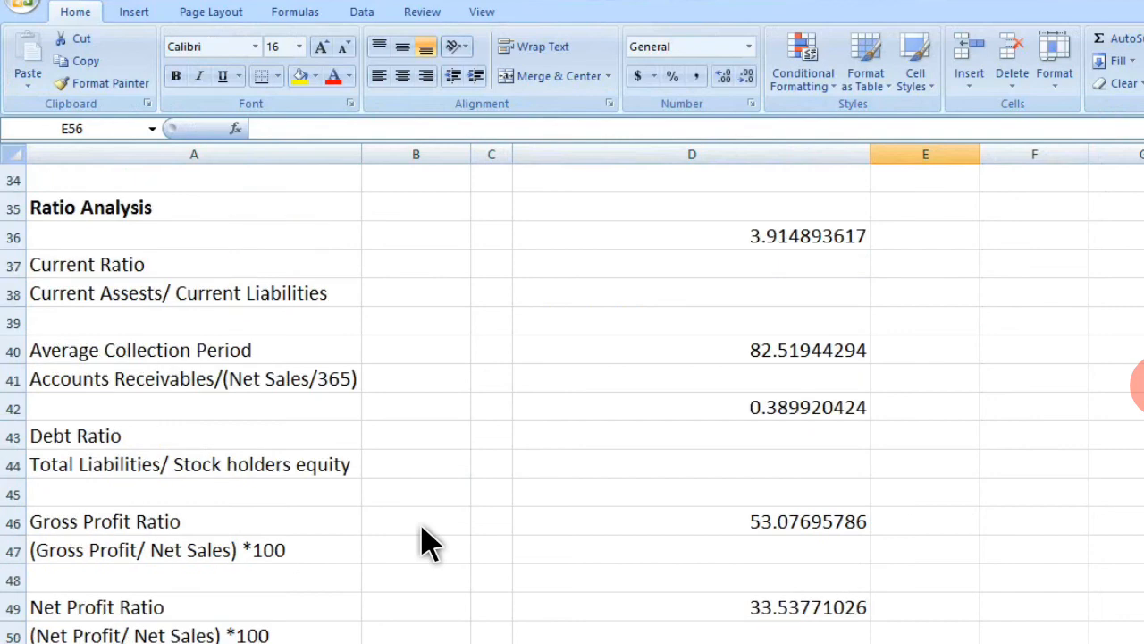
pyautogui.scroll(9, 427, 541)
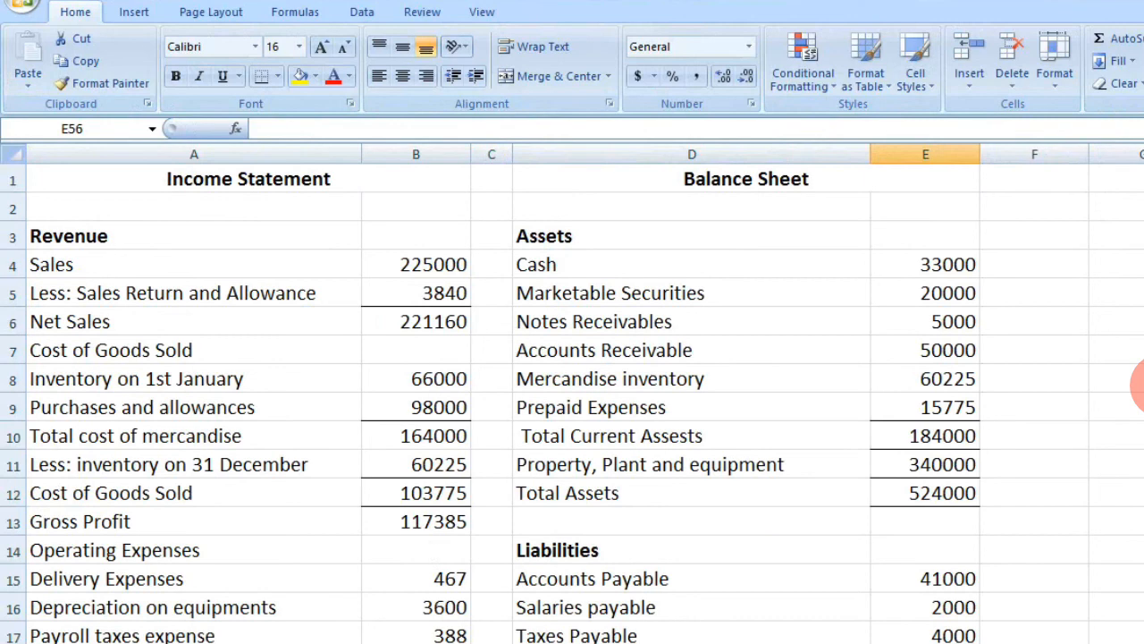
pyautogui.scroll(-9, 1139, 384)
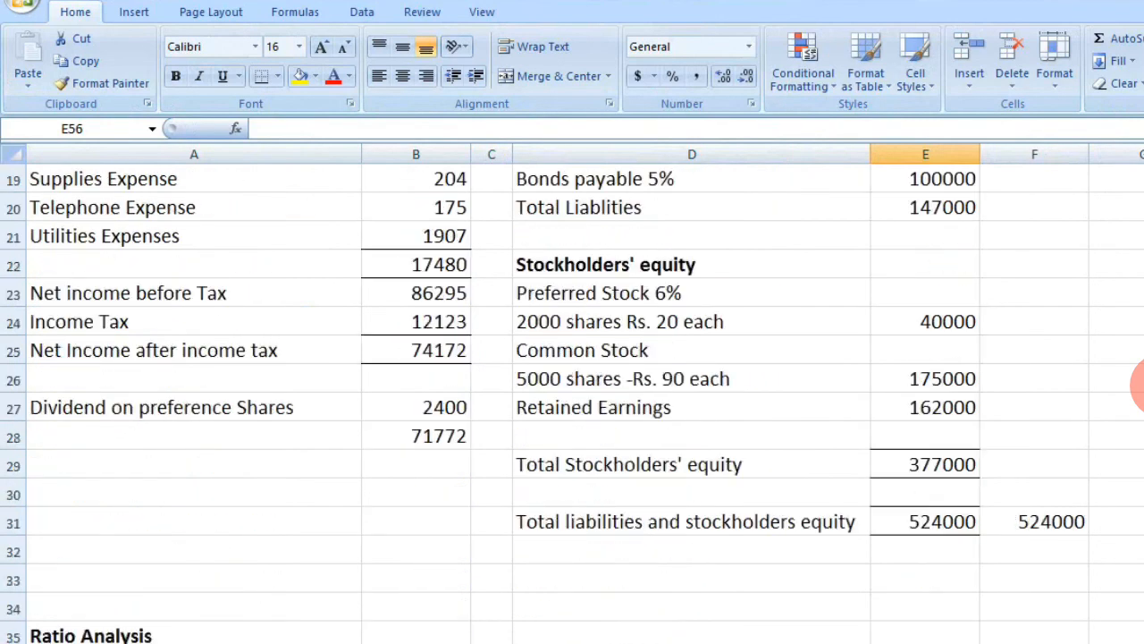
pyautogui.scroll(-2, 1139, 384)
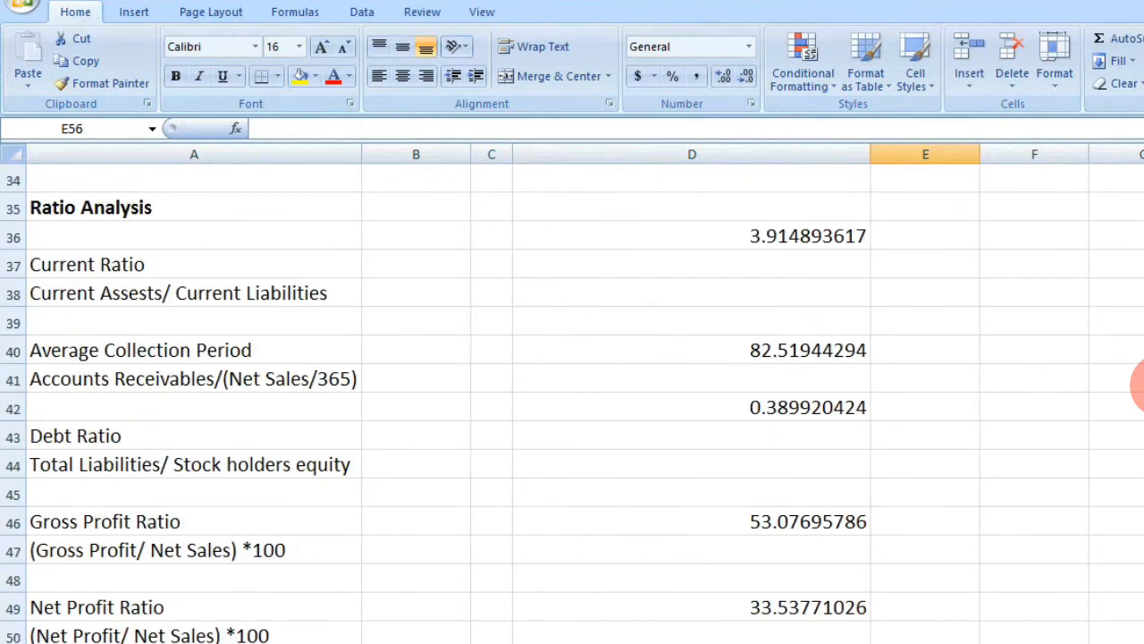
pyautogui.scroll(-1, 1140, 384)
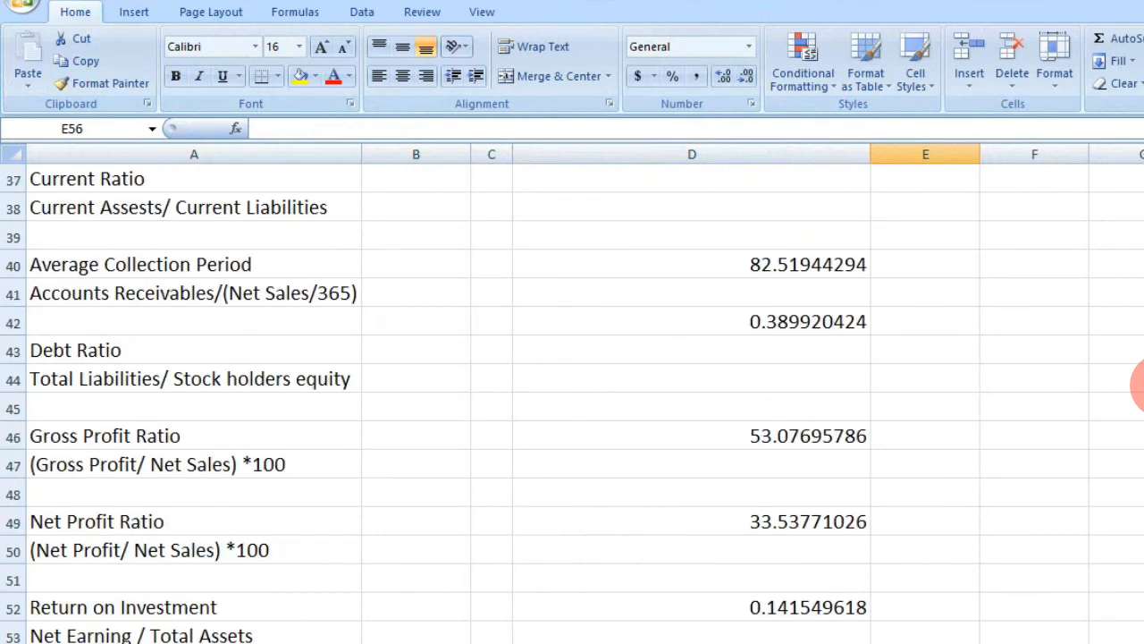
pyautogui.scroll(-3, 1139, 384)
pyautogui.scroll(6, 1140, 385)
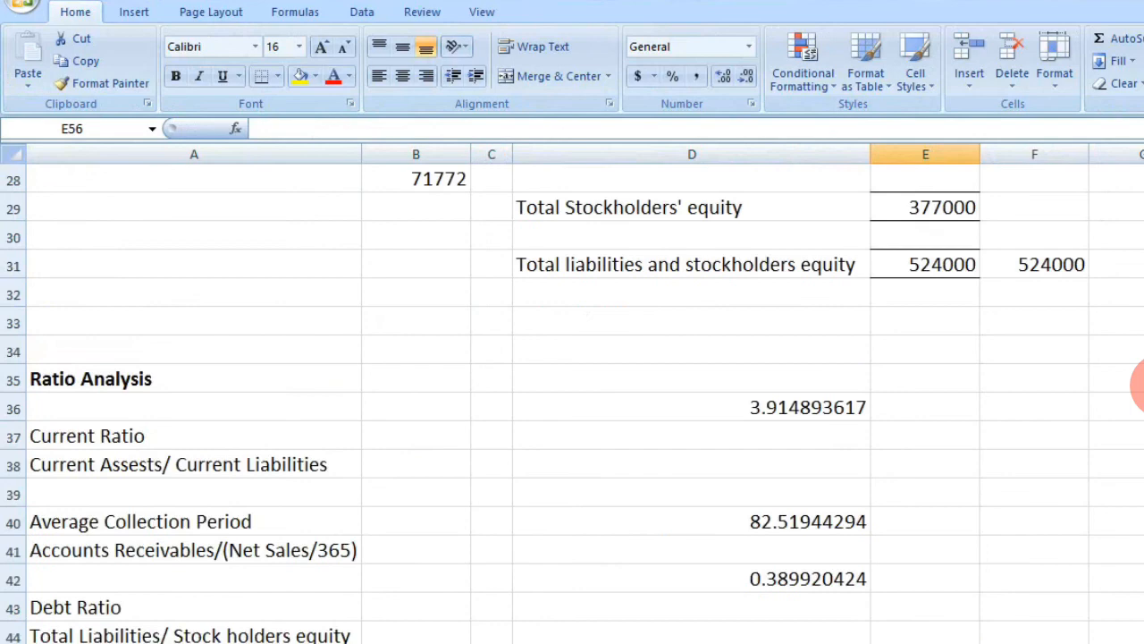
pyautogui.scroll(9, 1139, 384)
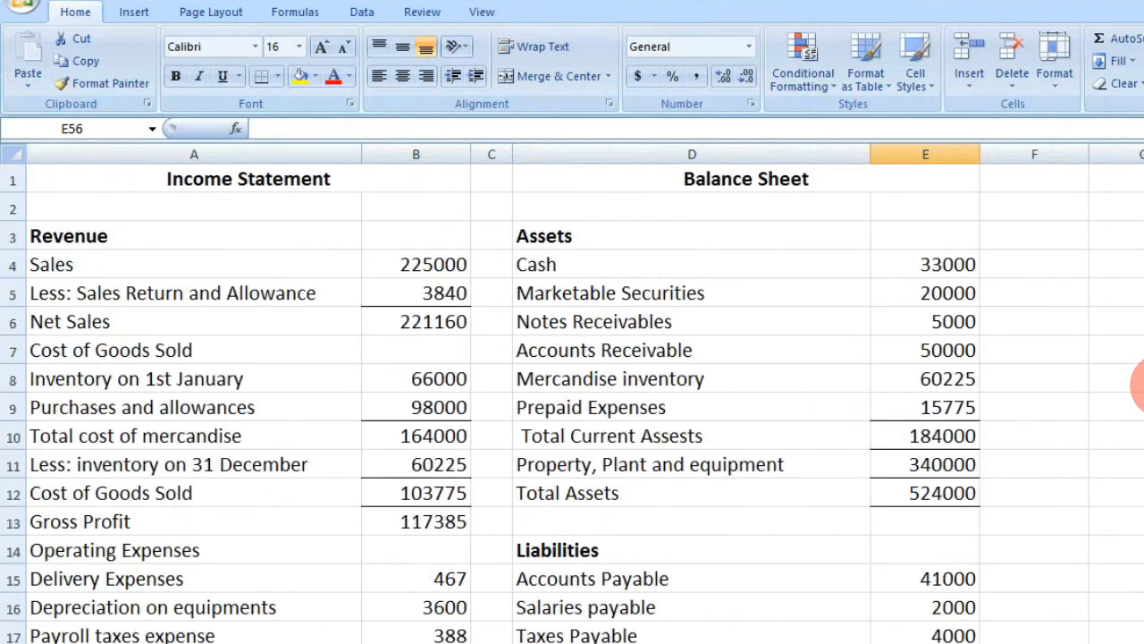